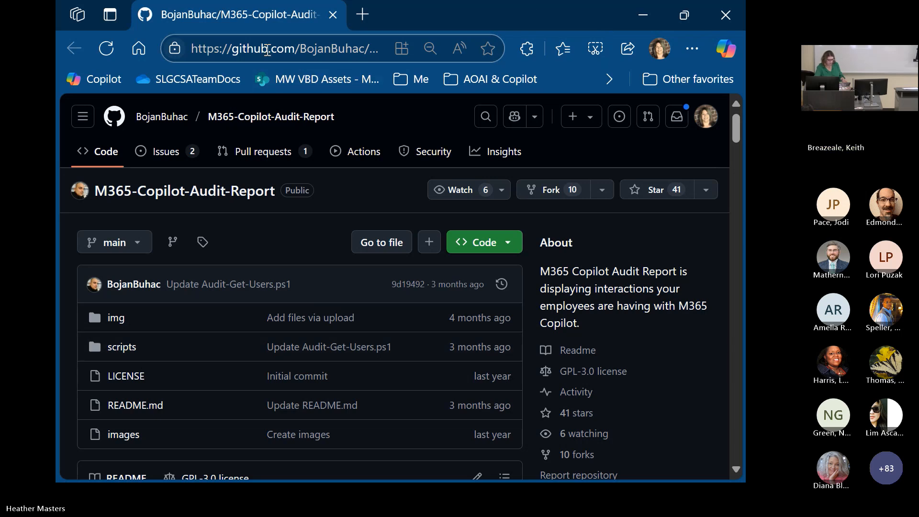
- Open the scripts folder of the M365-Copilot-Audit-Report repository, and switch to Visual Studio Code
left_click(129, 355)
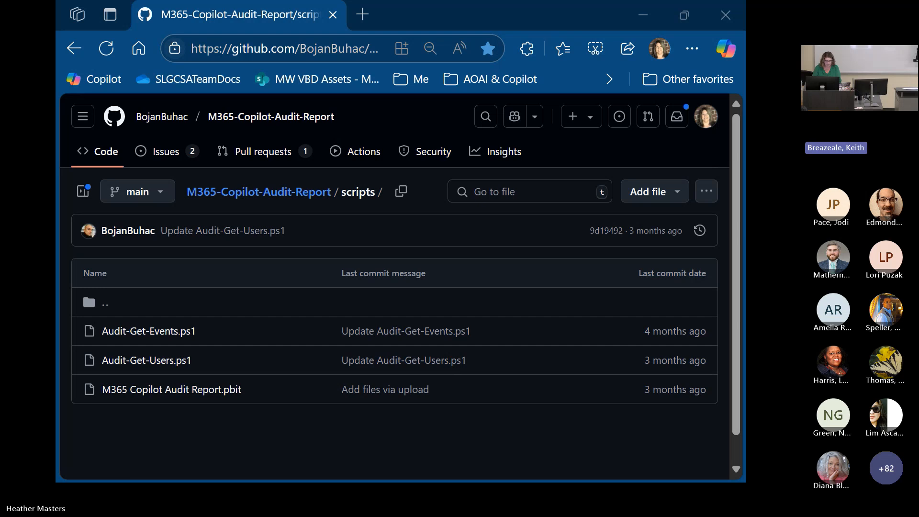
left_click_drag(742, 52, 585, 1)
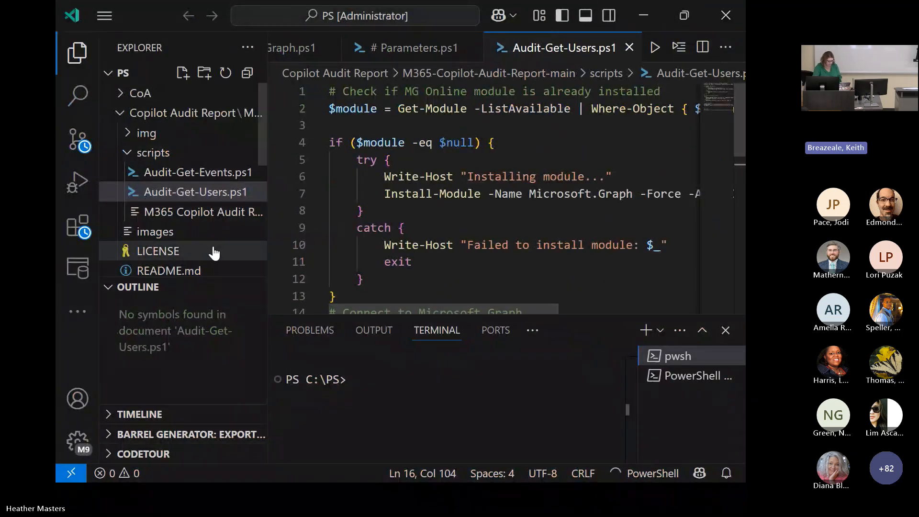
- Hide the file explorer sidebar and review Audit-Get-Users.ps1 from the module check through the GCC-only command
left_click_drag(265, 247, 98, 236)
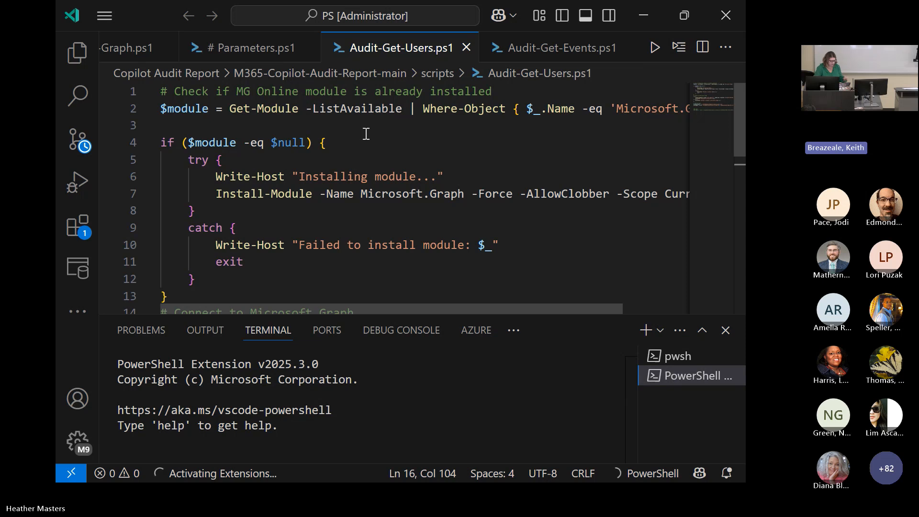
scroll(359, 166, "down", 4)
scroll(360, 166, "down", 3)
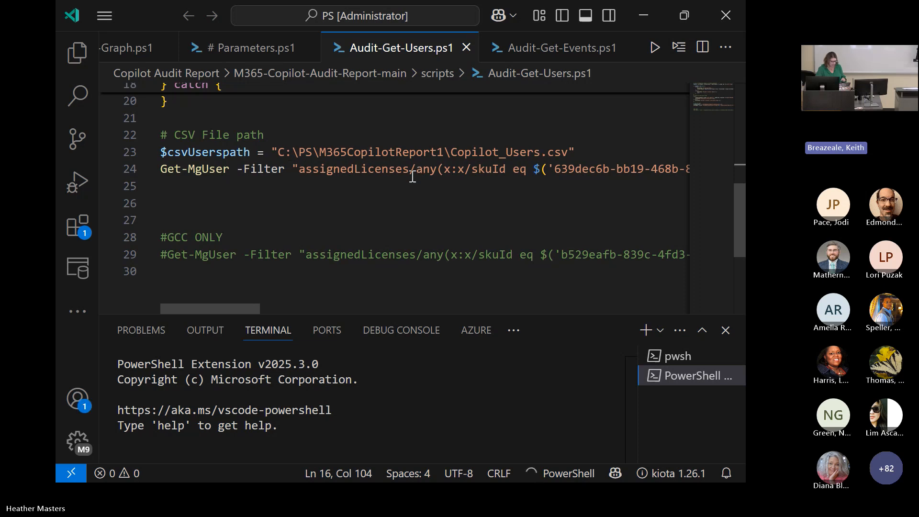
scroll(412, 177, "up", 6)
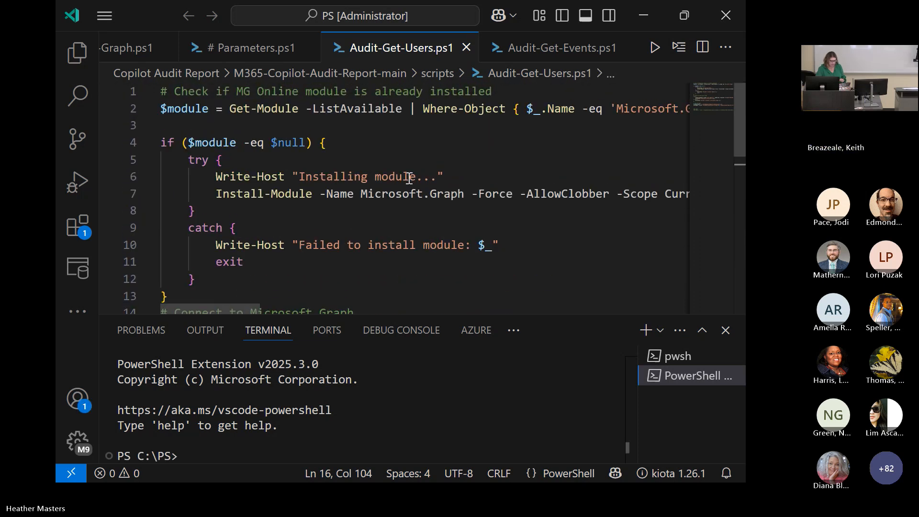
scroll(407, 182, "down", 5)
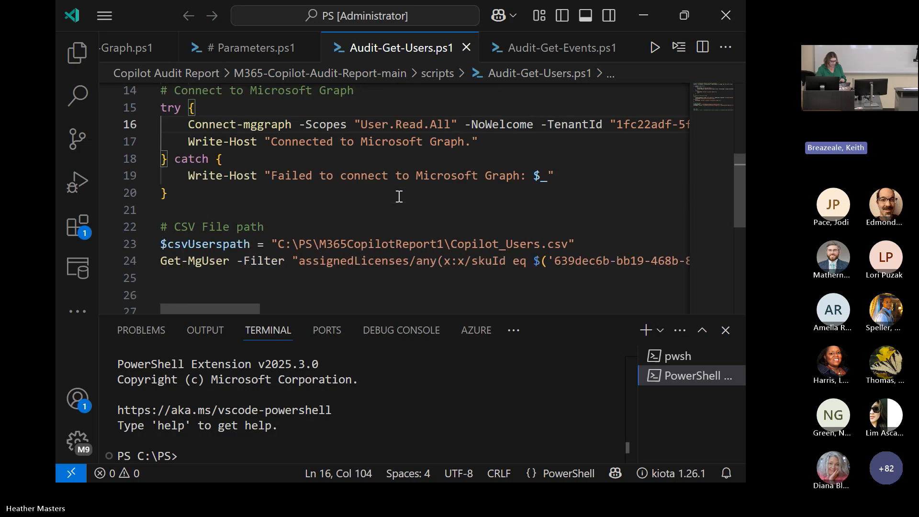
scroll(399, 201, "down", 5)
scroll(399, 206, "up", 2)
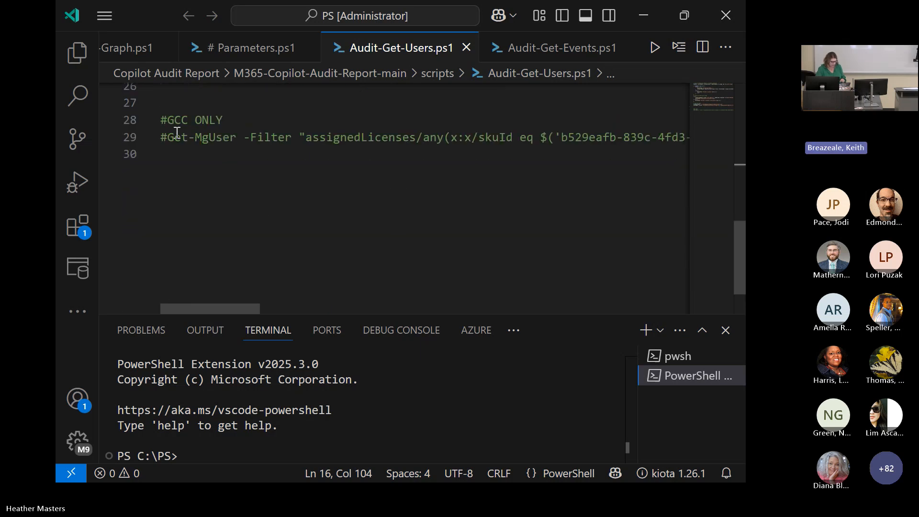
scroll(335, 172, "up", 2)
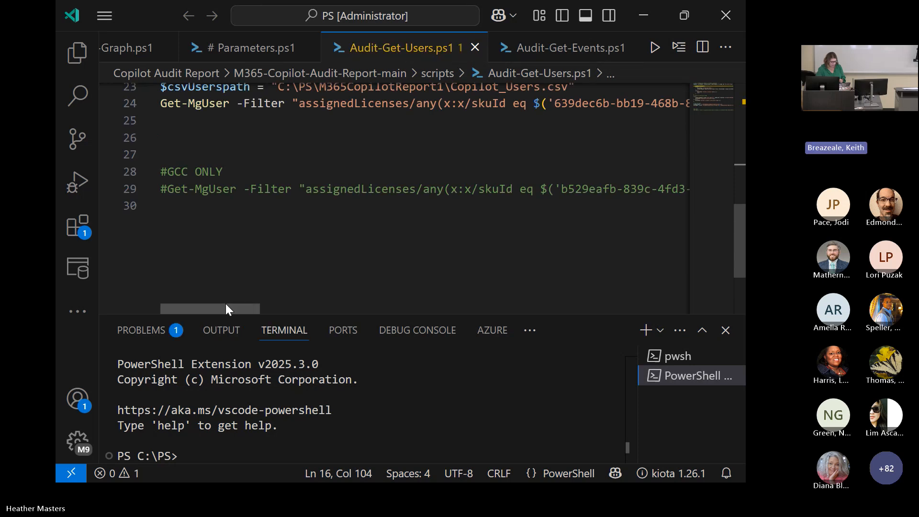
- Highlight the license SKU ID in the line 24 filter and locate the GCC-only SKU ID on line 29
left_click_drag(226, 304, 273, 303)
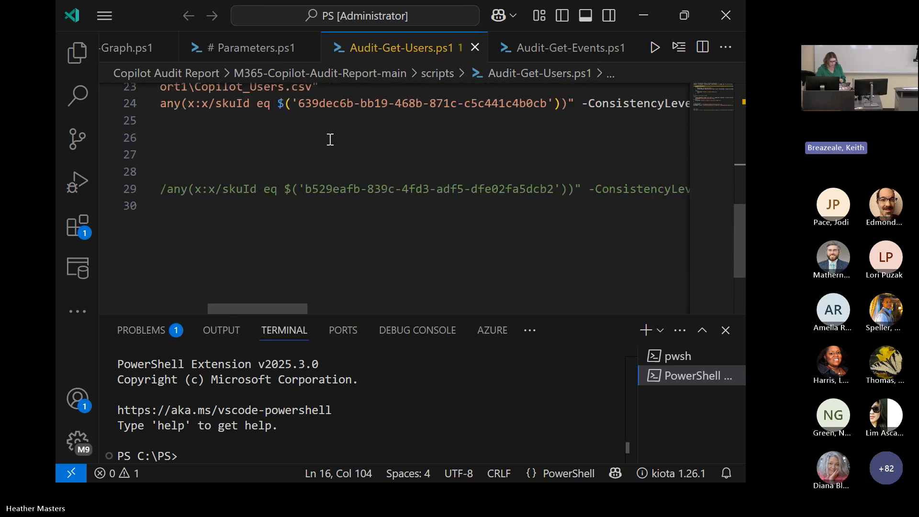
left_click_drag(298, 104, 548, 113)
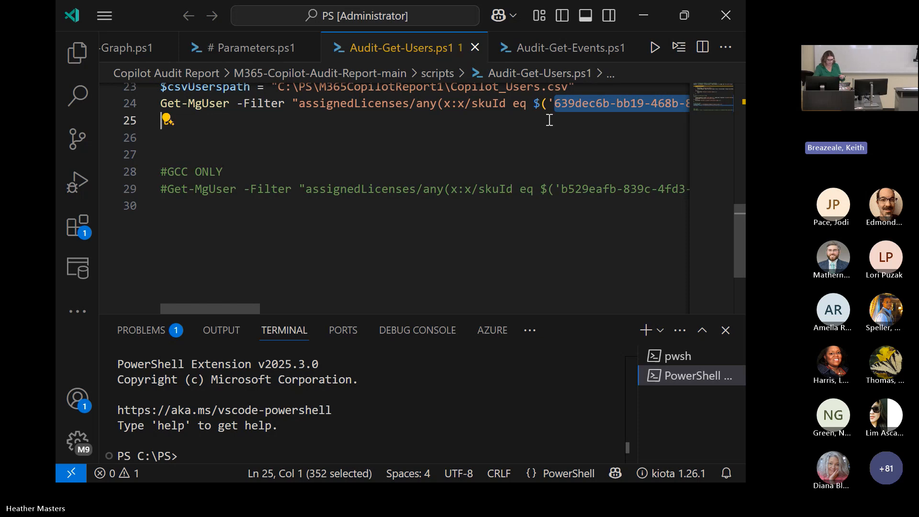
scroll(564, 157, "up", 1)
left_click(588, 198)
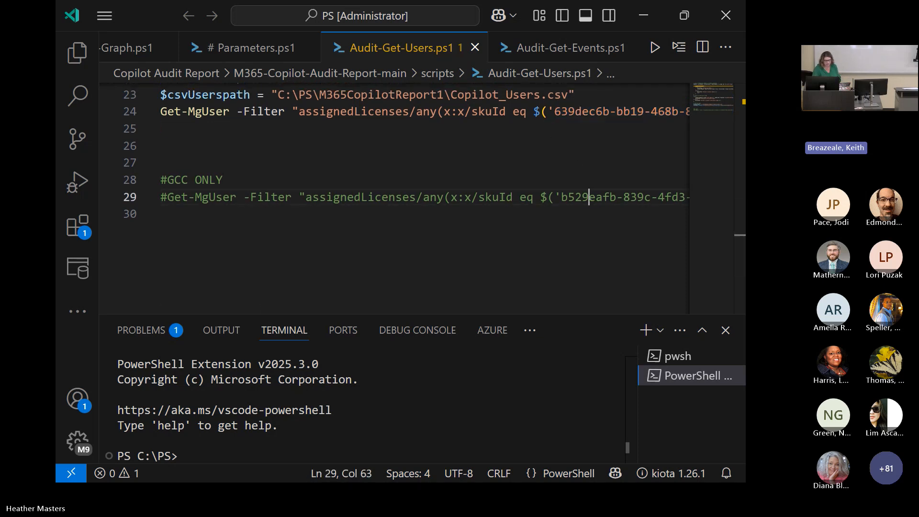
- Switch to the GitHub repository in the browser and read issue #7 about Audit-Get-Users failing in GCC environments
left_click_drag(742, 58, 588, 2)
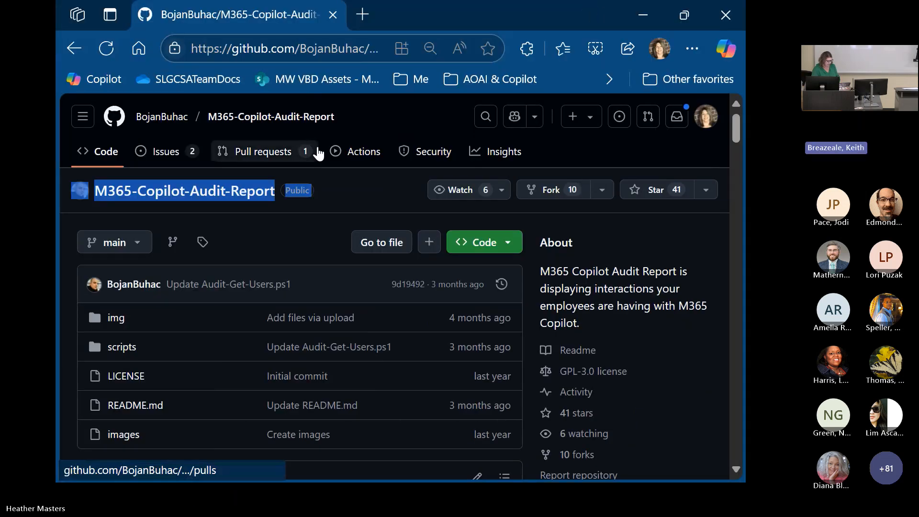
left_click(165, 152)
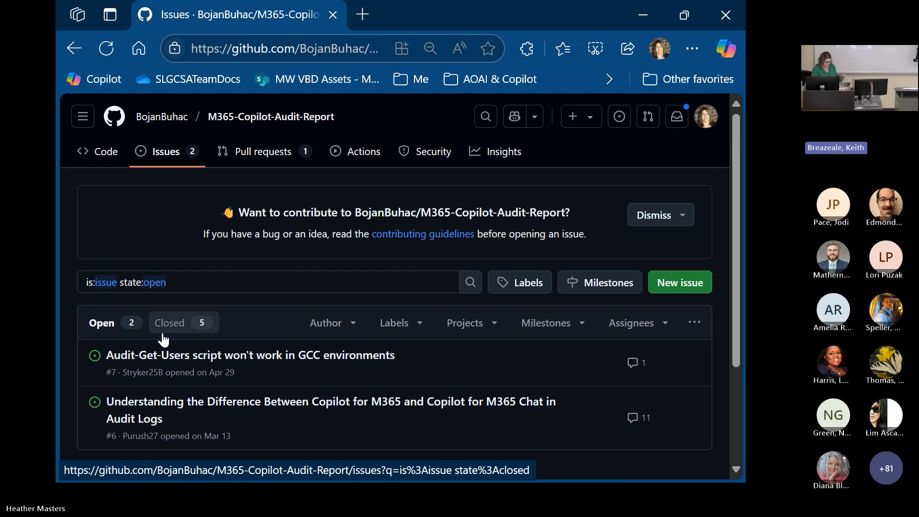
mouse_move(138, 359)
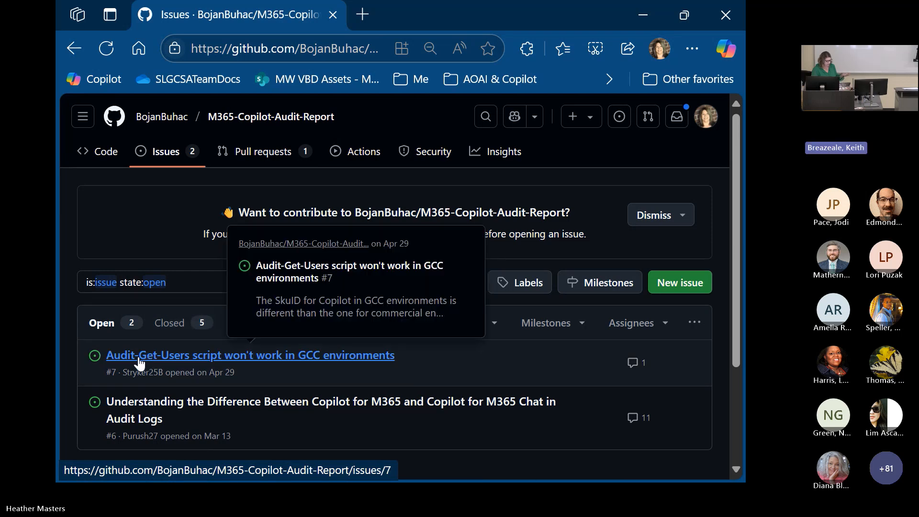
left_click(139, 363)
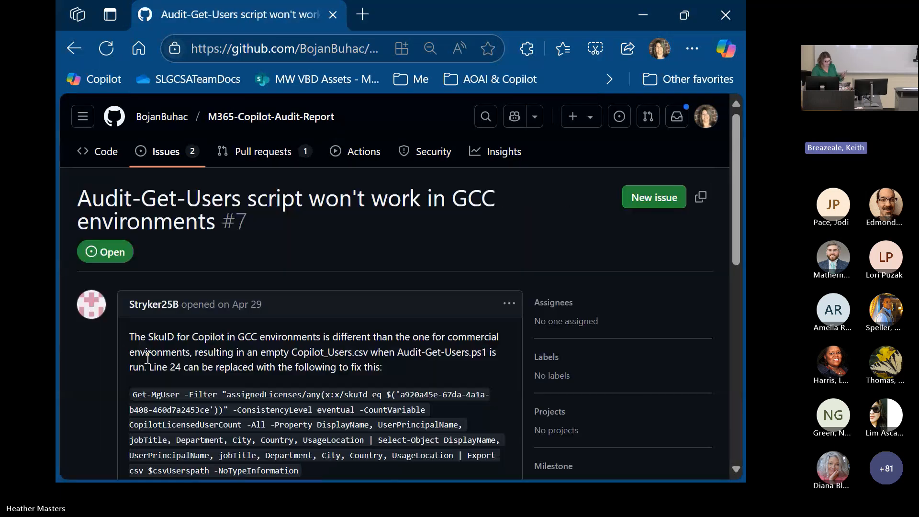
scroll(240, 358, "down", 2)
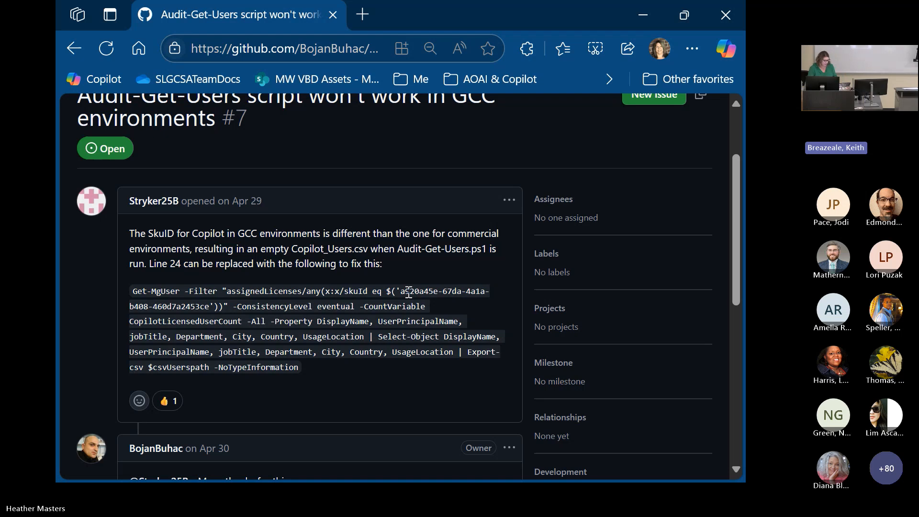
scroll(255, 144, "up", 1)
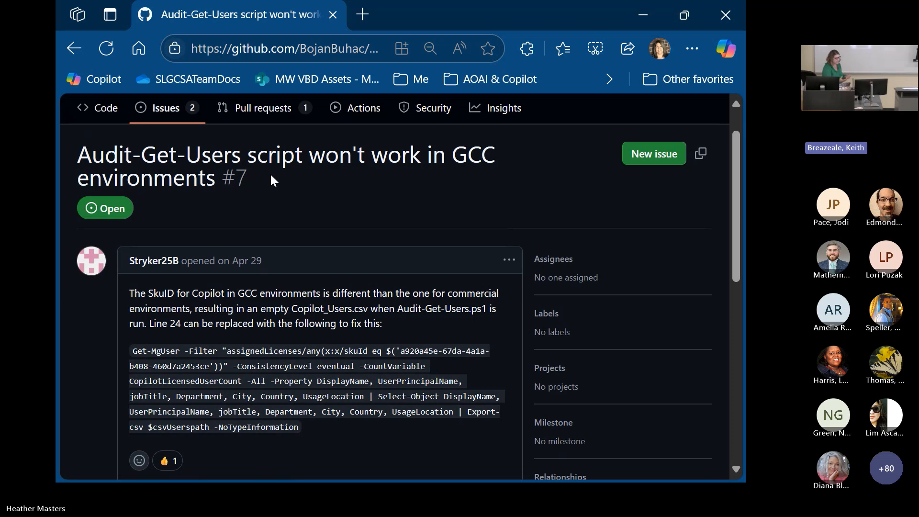
scroll(269, 173, "up", 1)
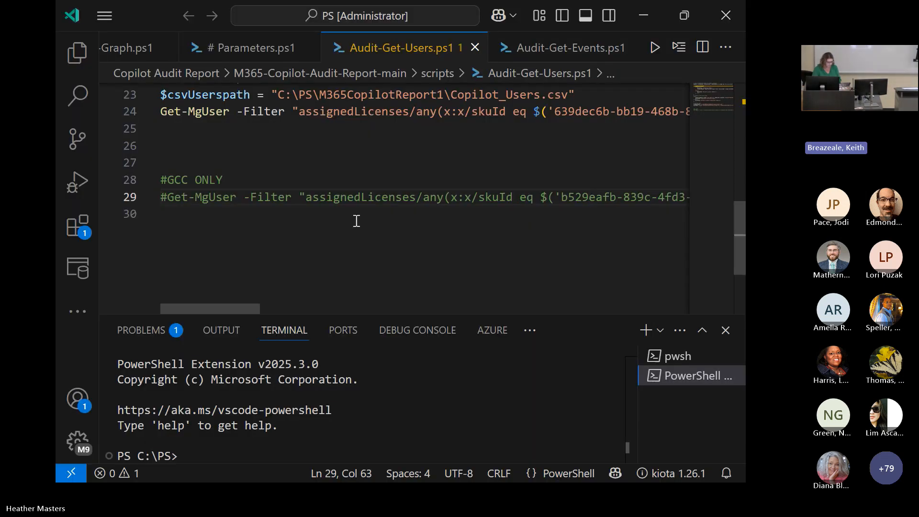
- Review Audit-Get-Events.ps1 in Visual Studio Code, covering the Exchange Online connection, output paths, date range and audit log search, and minimize the editor
left_click(537, 51)
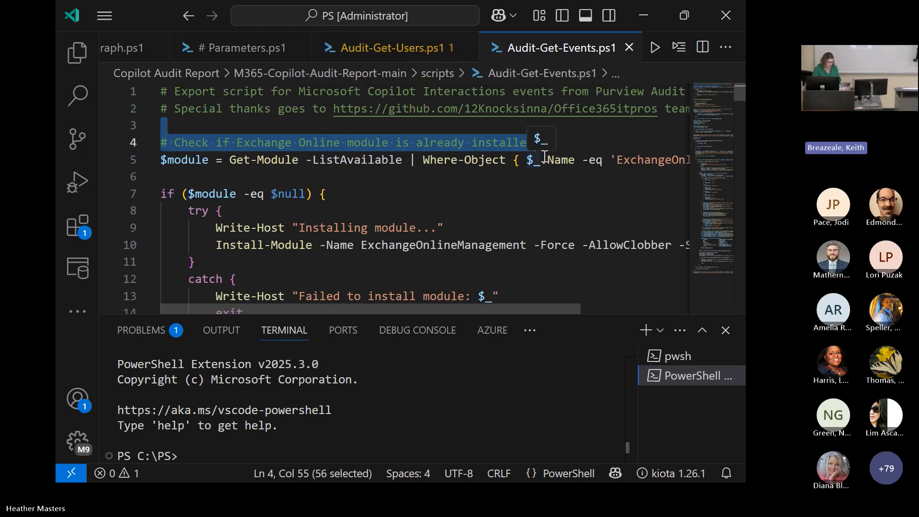
scroll(545, 156, "down", 1)
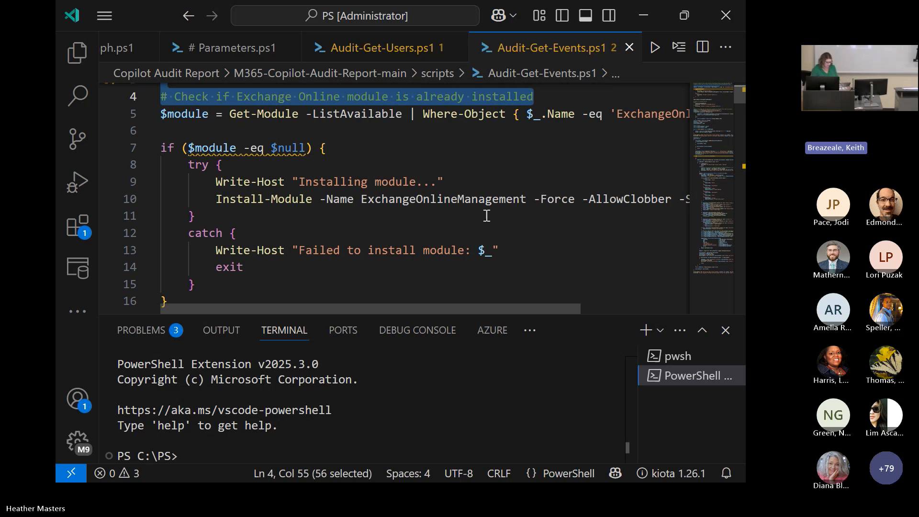
scroll(486, 216, "down", 2)
scroll(486, 216, "down", 2)
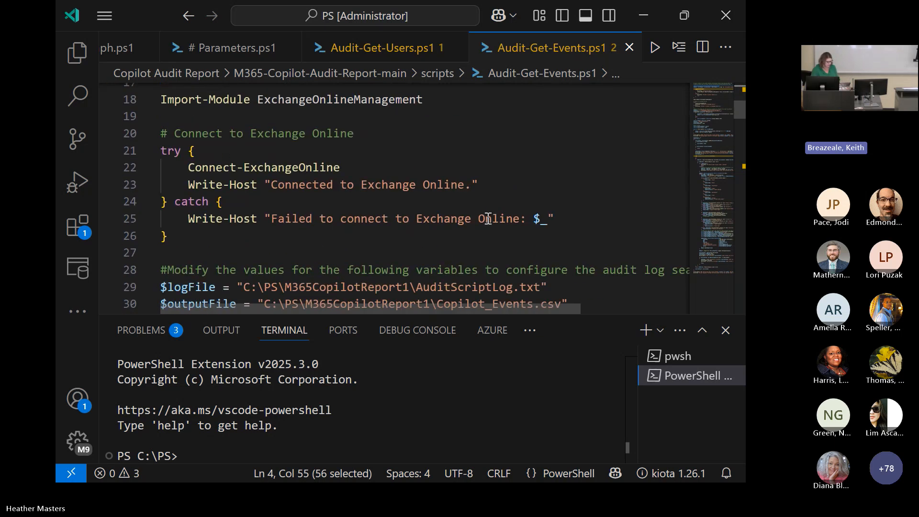
scroll(488, 218, "down", 2)
scroll(472, 192, "down", 1)
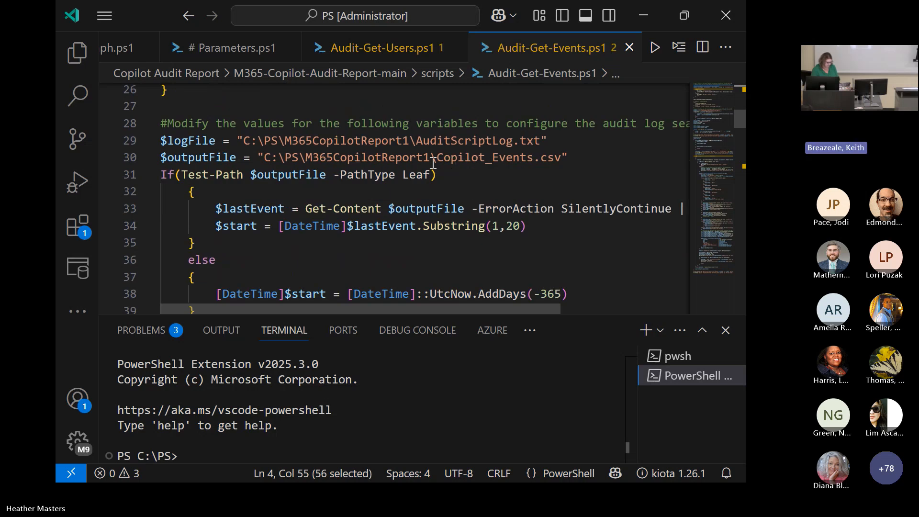
scroll(557, 163, "down", 3)
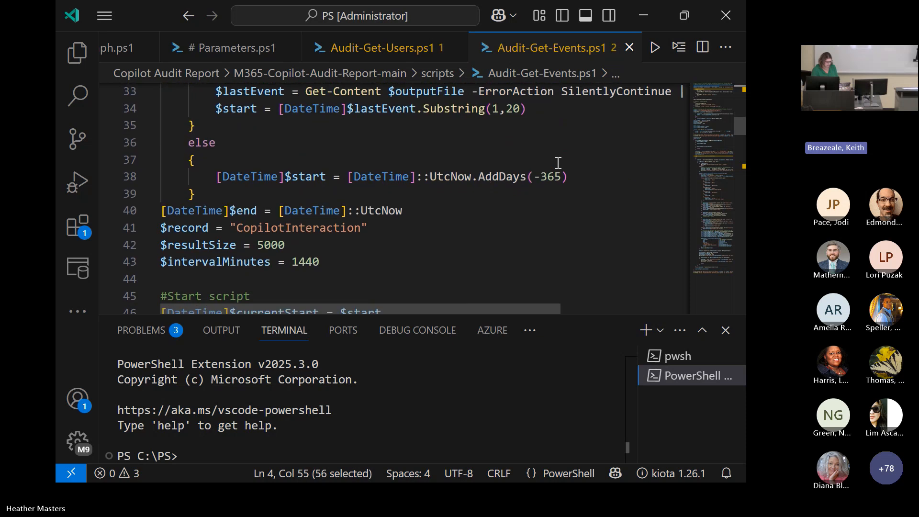
scroll(555, 164, "down", 5)
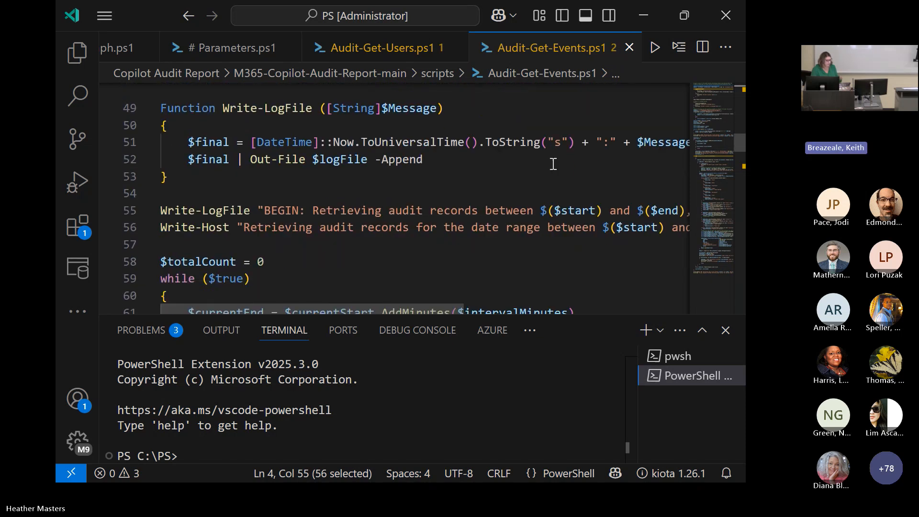
scroll(496, 181, "down", 6)
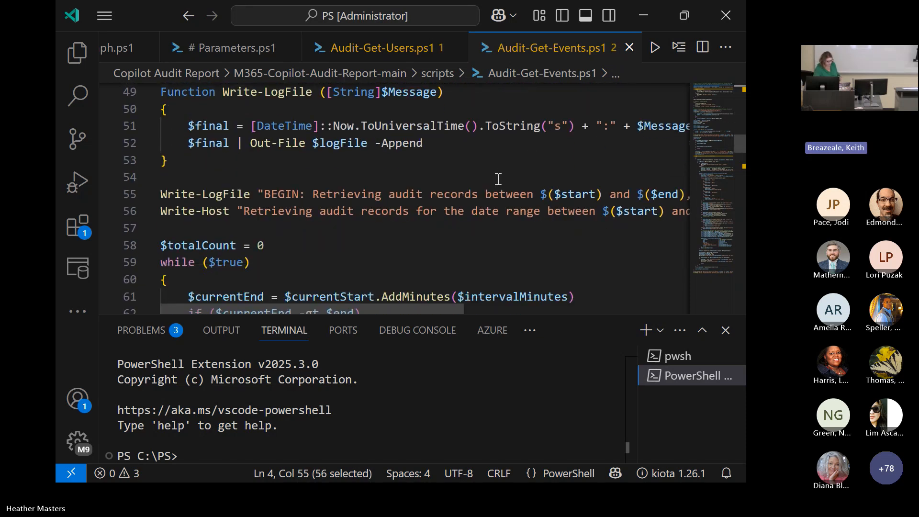
scroll(495, 186, "down", 2)
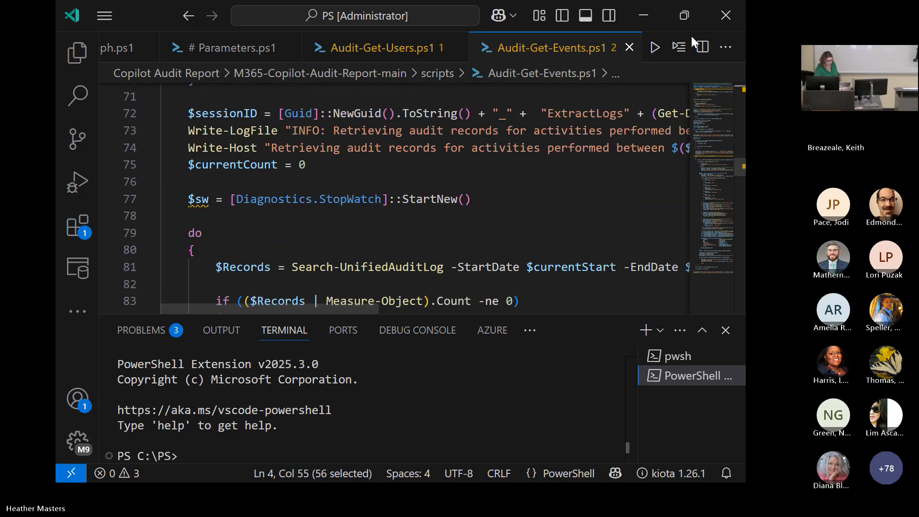
left_click(653, 18)
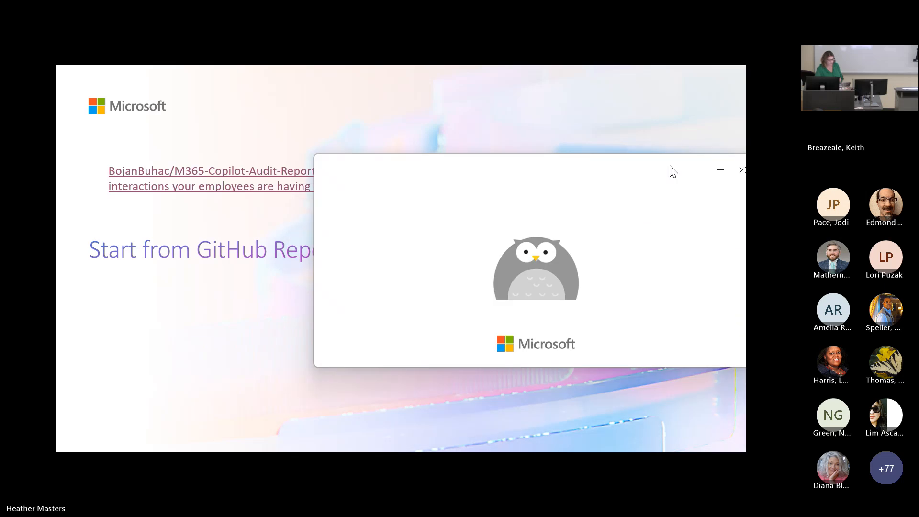
left_click_drag(673, 171, 498, 137)
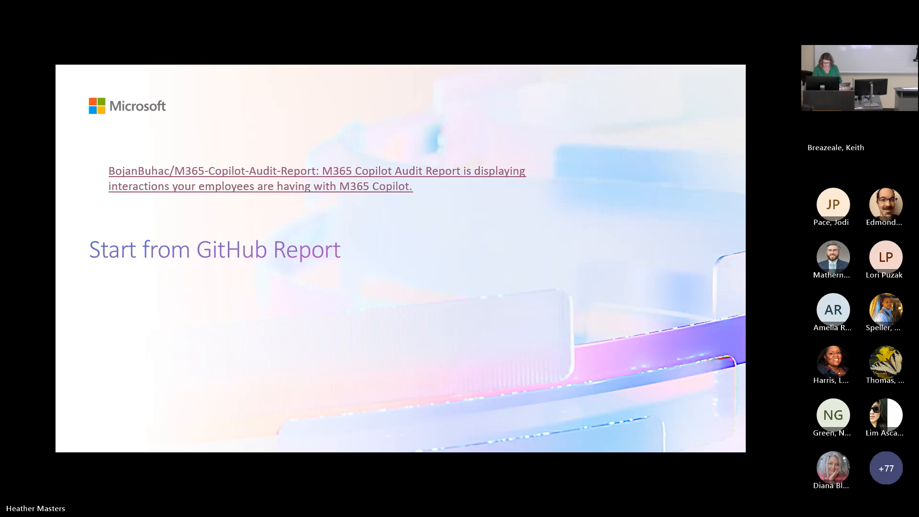
- Open File Explorer and go to the M365CopilotReport folder that holds the exported CSV files
key("super+e")
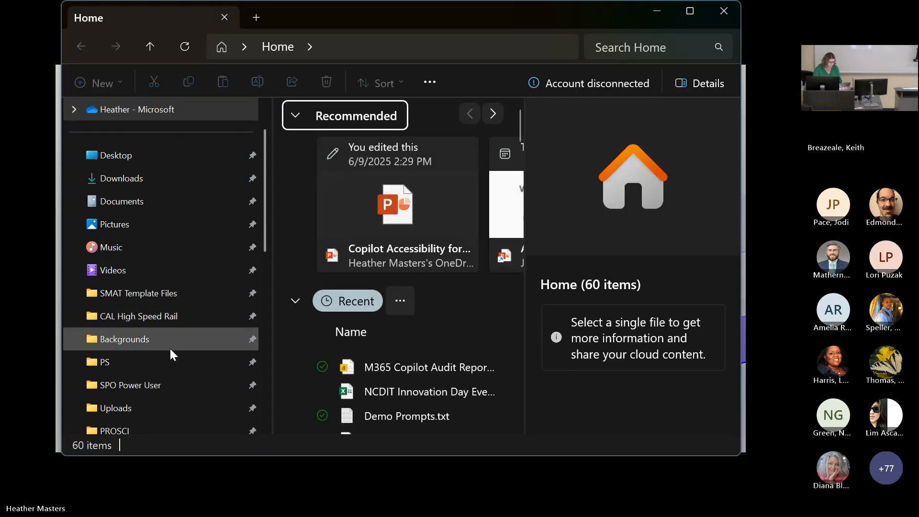
scroll(170, 346, "down", 2)
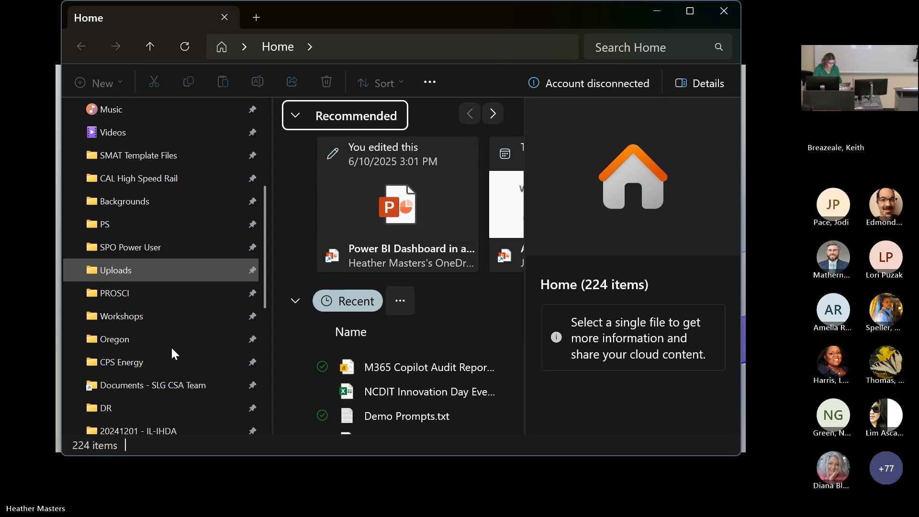
scroll(171, 346, "down", 2)
left_click(165, 402)
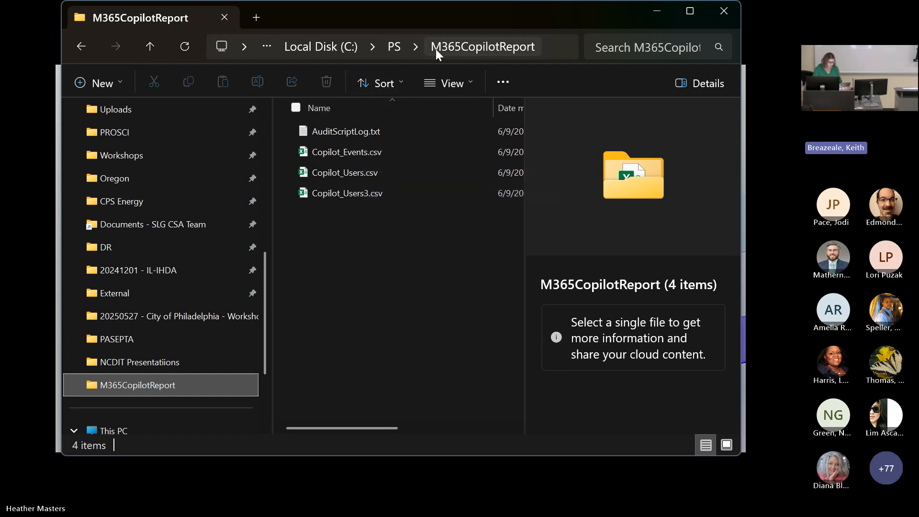
- Go up to the PS folder and open Copilot Audit Report > M365-Copilot-Audit-Report-main > scripts
left_click(401, 48)
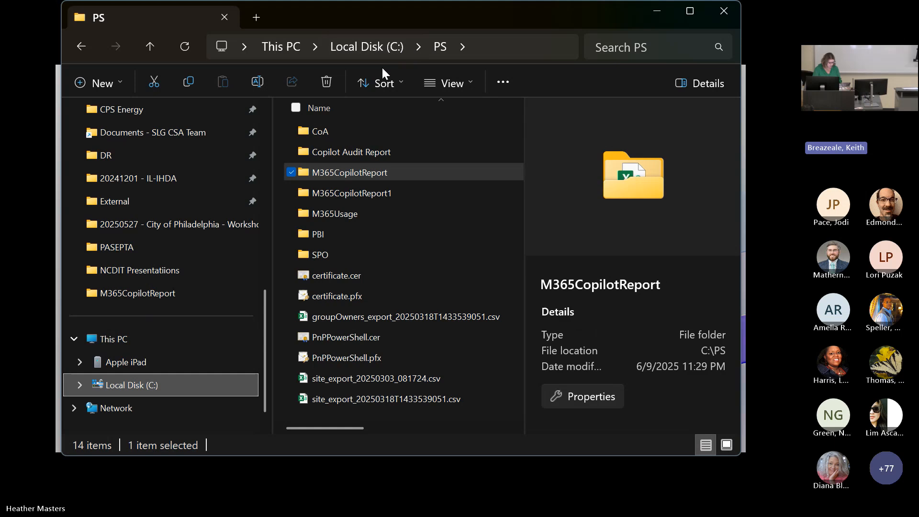
left_click(365, 157)
double_click(365, 157)
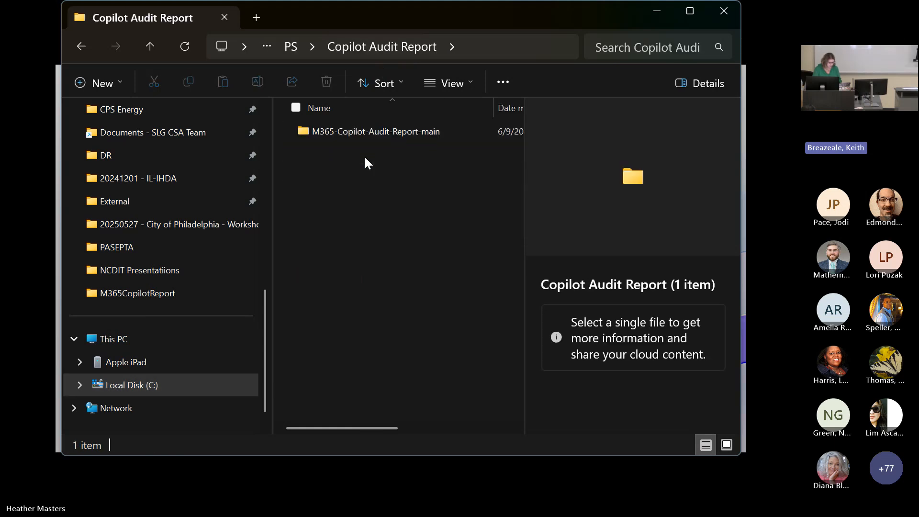
left_click(381, 125)
double_click(381, 124)
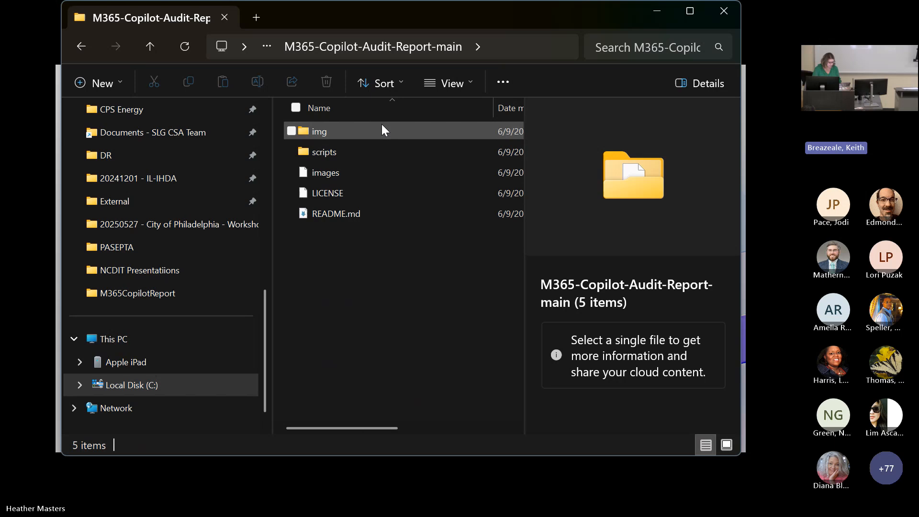
left_click(340, 157)
double_click(340, 157)
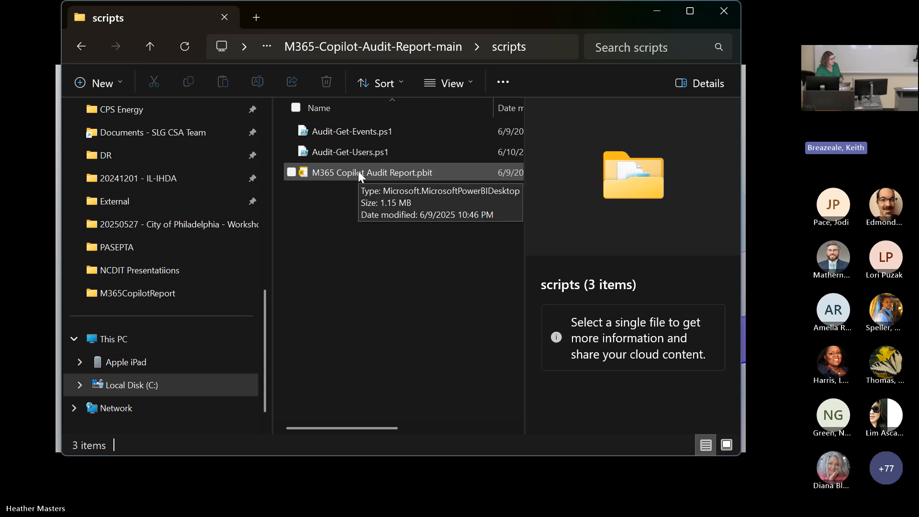
- Open M365 Copilot Audit Report.pbit in Power BI Desktop, review its log path and InteractionDurationSec parameters, then cancel loading and close the untitled report
double_click(354, 171)
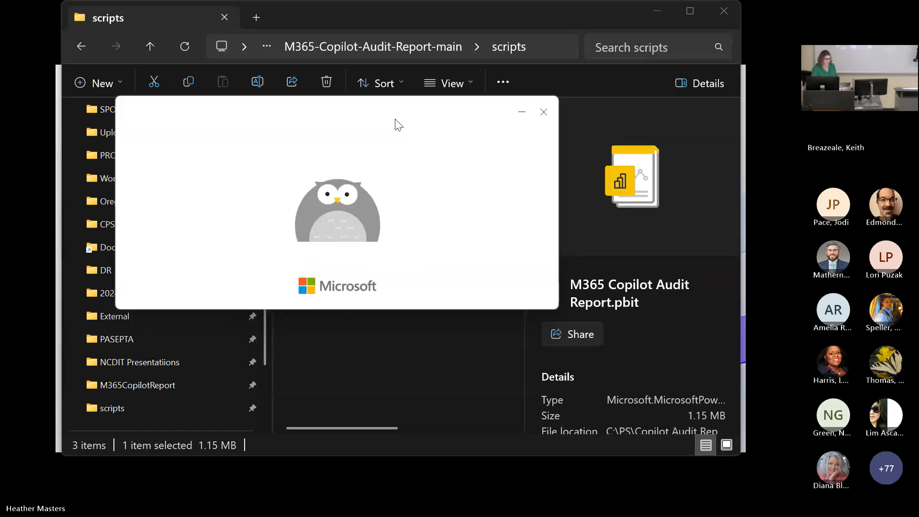
left_click(522, 112)
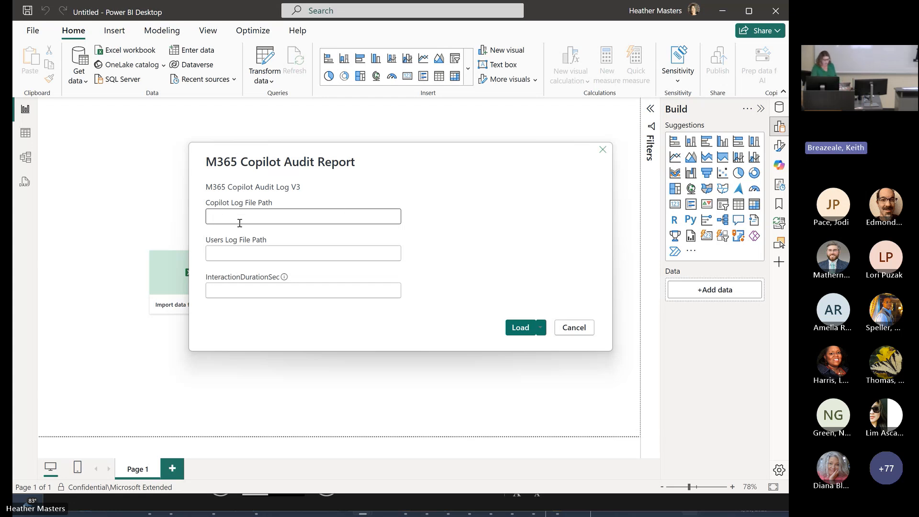
left_click(254, 253)
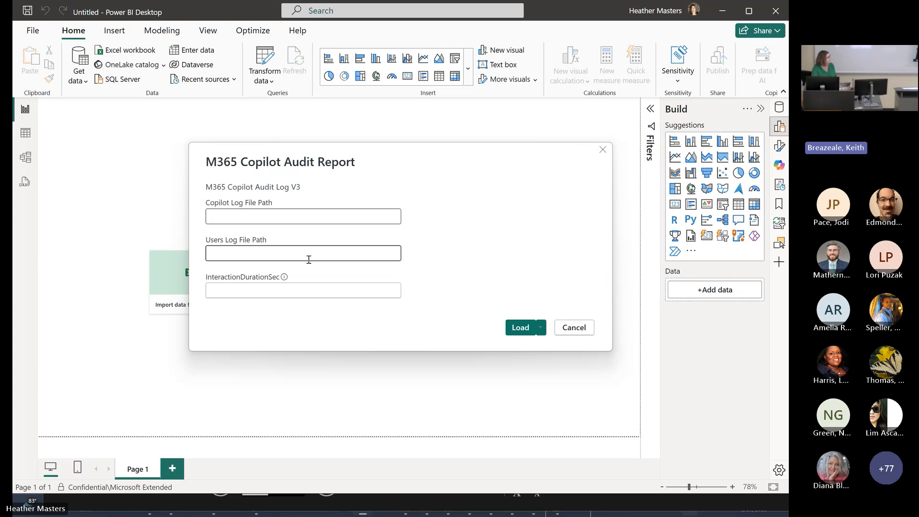
left_click(226, 297)
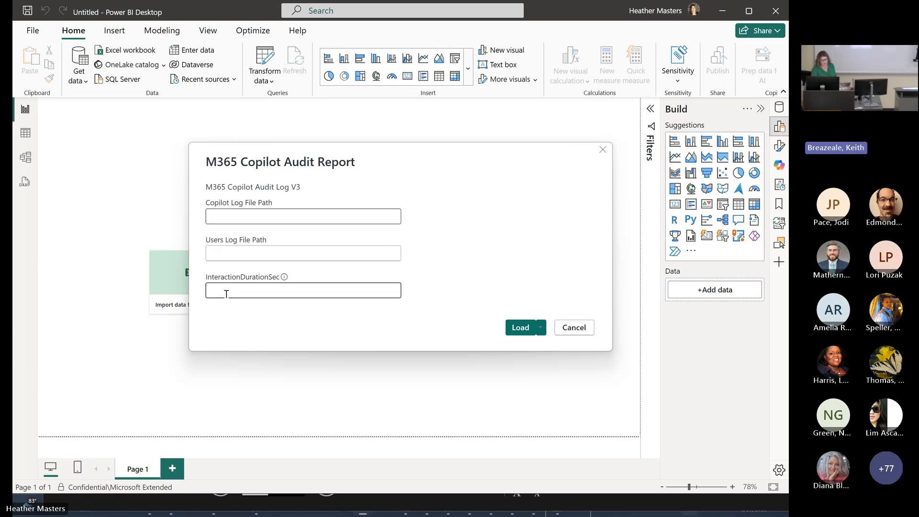
mouse_move(287, 280)
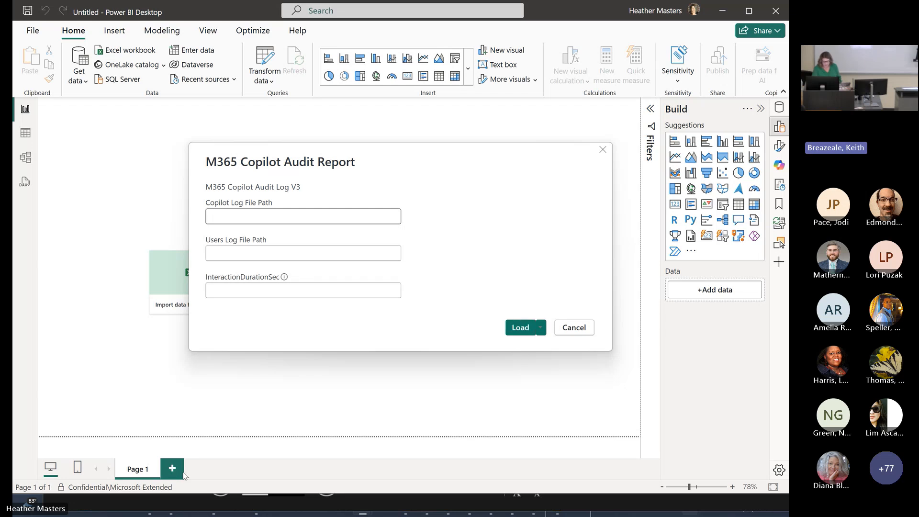
left_click(573, 330)
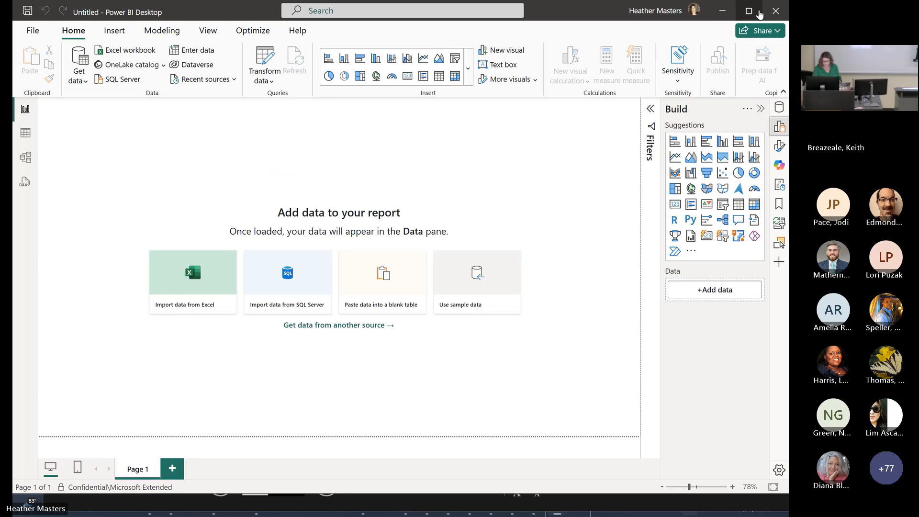
left_click(775, 10)
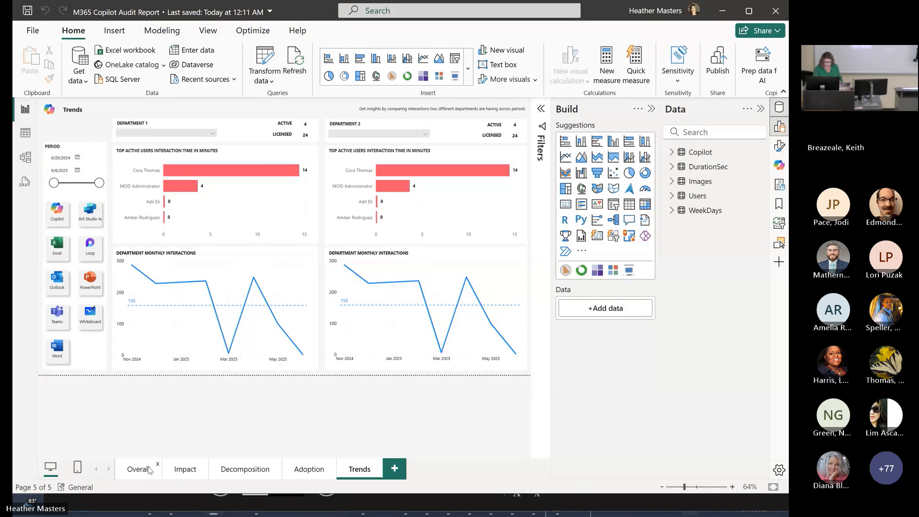
- Show the Overall page of the M365 Copilot Audit Report and collapse the Data and Build panes to enlarge the report
left_click(134, 471)
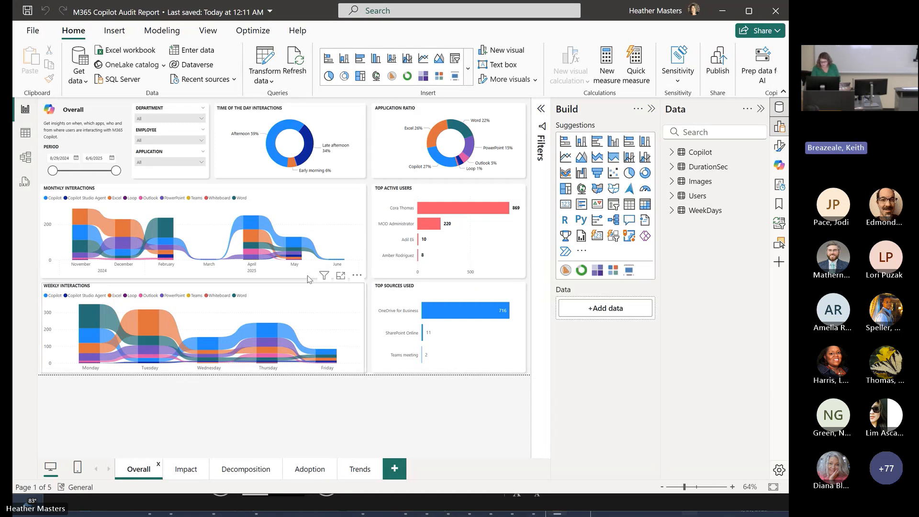
left_click(760, 109)
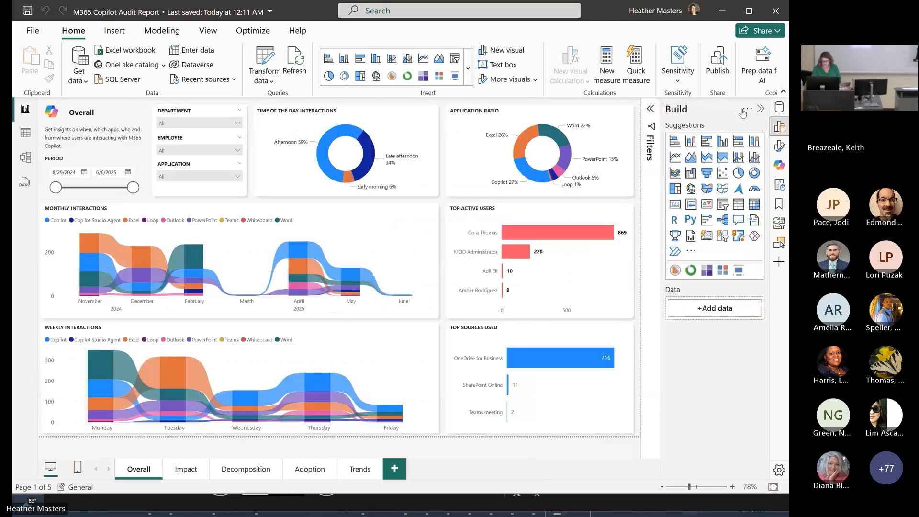
left_click(760, 110)
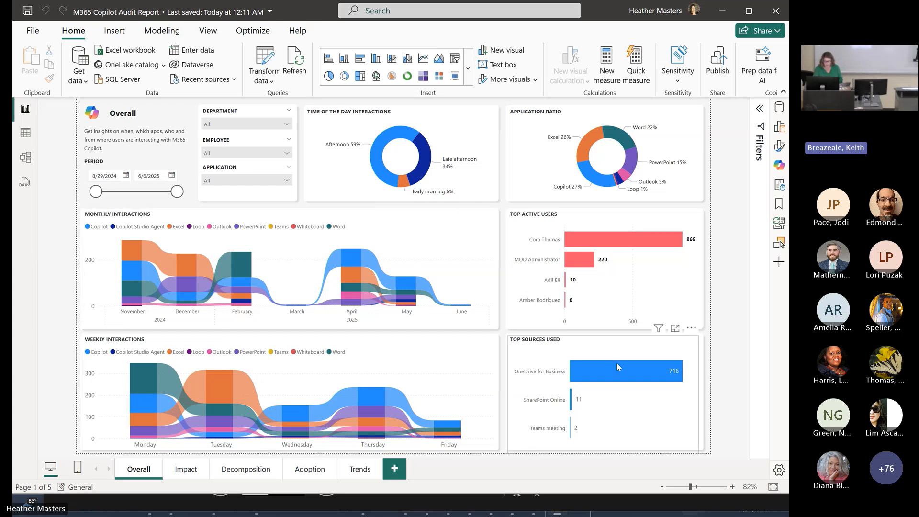
- Check the choices in the Employee, Application and Department filters on the Overall page without selecting any
left_click(287, 154)
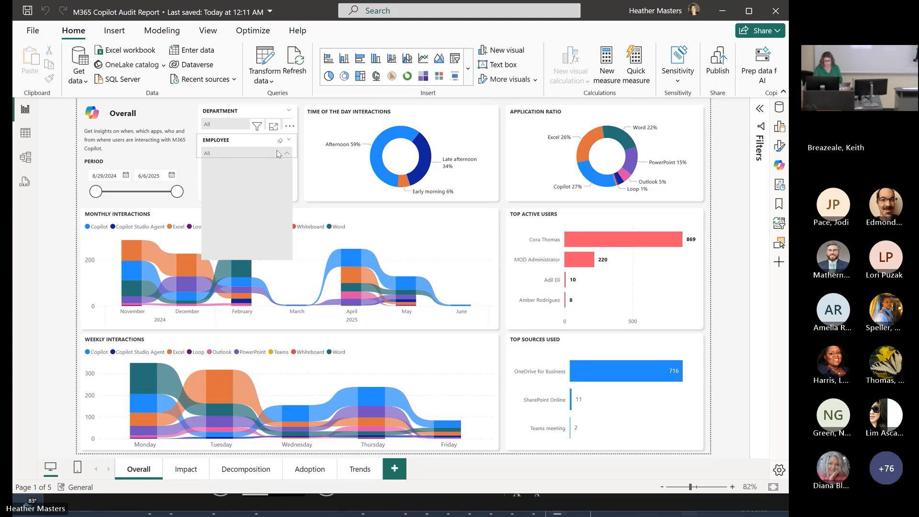
left_click(286, 153)
left_click(287, 181)
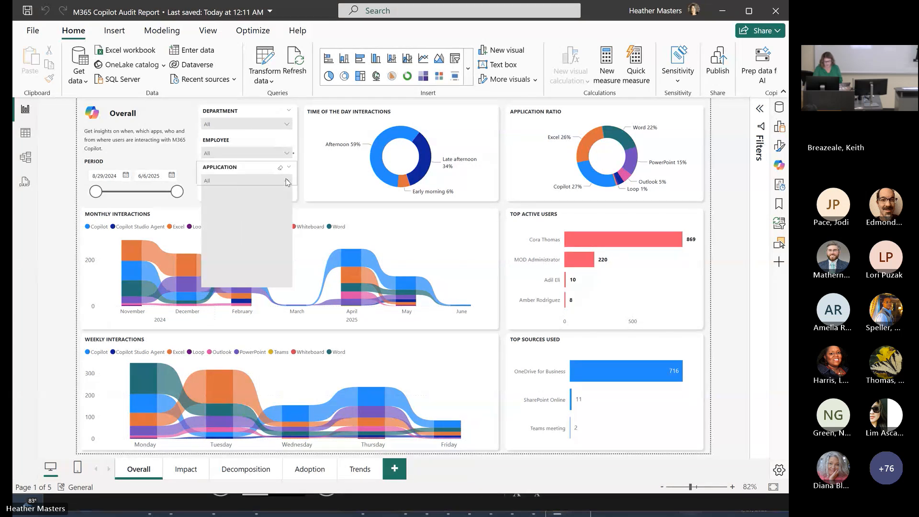
left_click(286, 181)
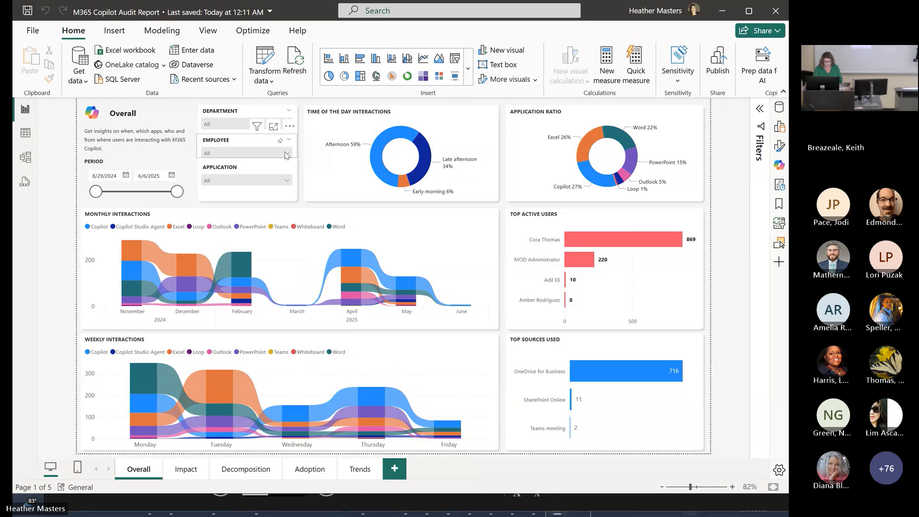
left_click(287, 153)
left_click(287, 154)
left_click(223, 125)
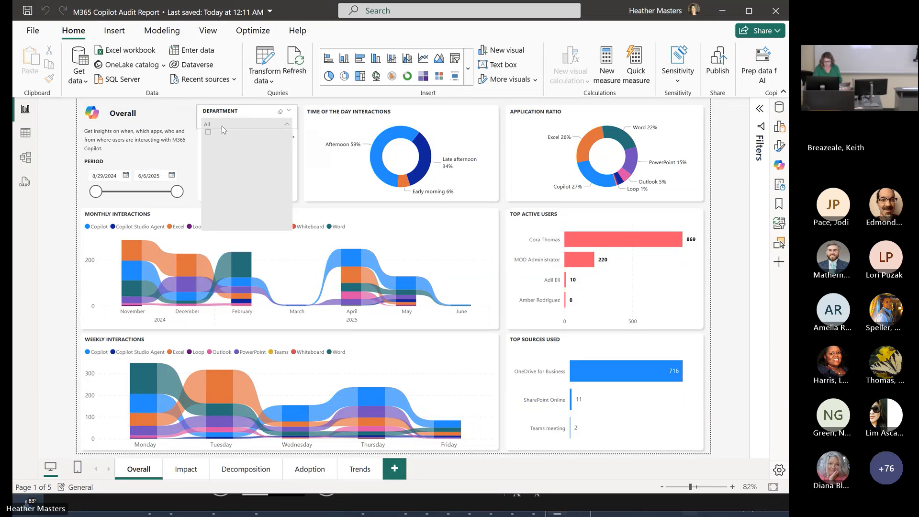
left_click(222, 125)
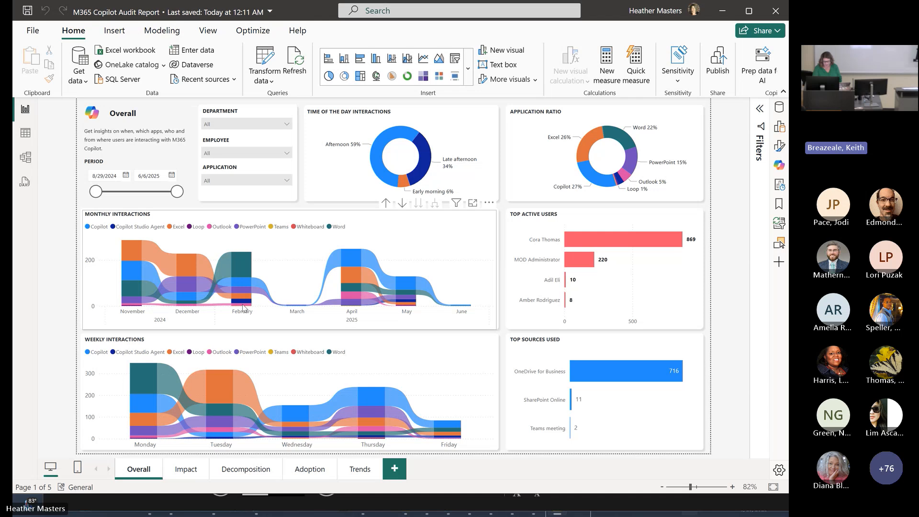
- Examine the monthly interactions, application ratio, top active users and top sources charts on the Overall page
mouse_move(402, 307)
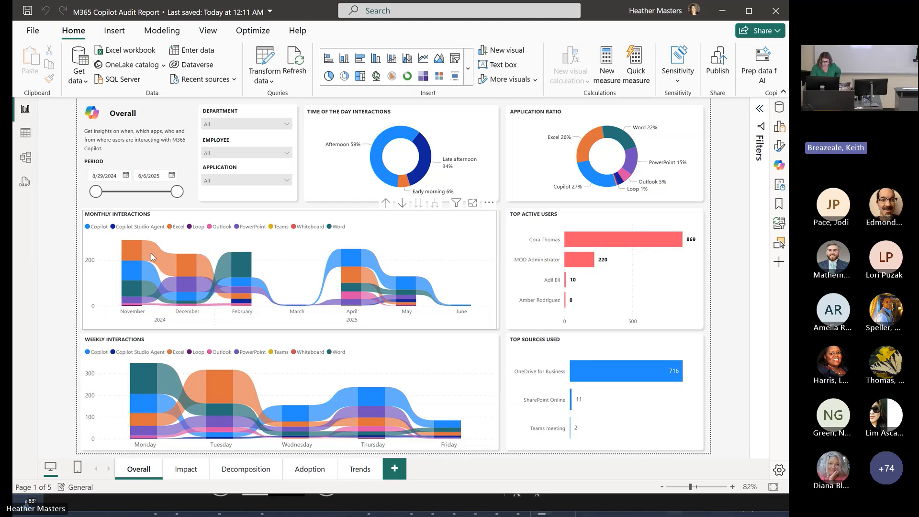
mouse_move(150, 253)
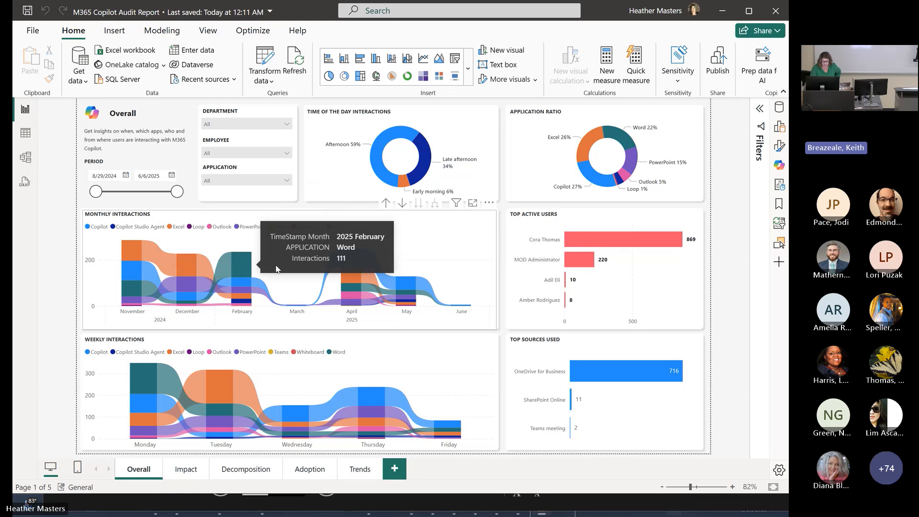
mouse_move(345, 274)
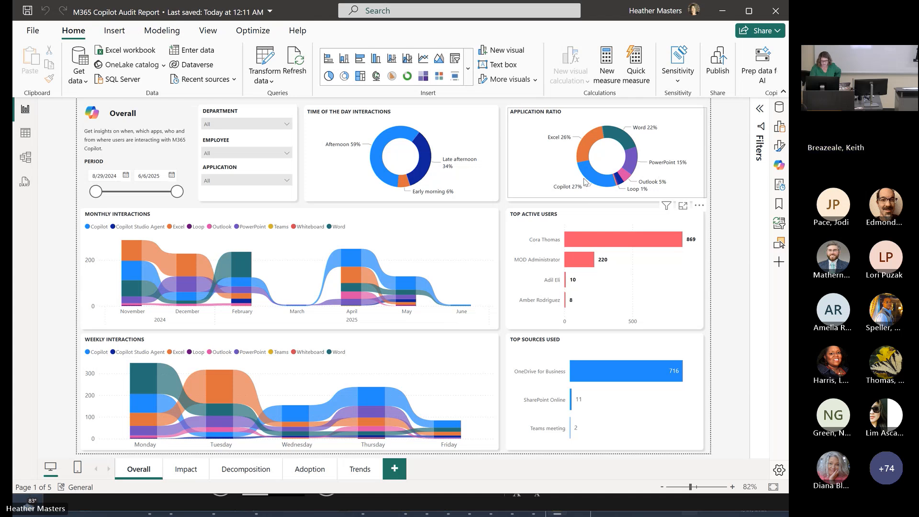
mouse_move(582, 242)
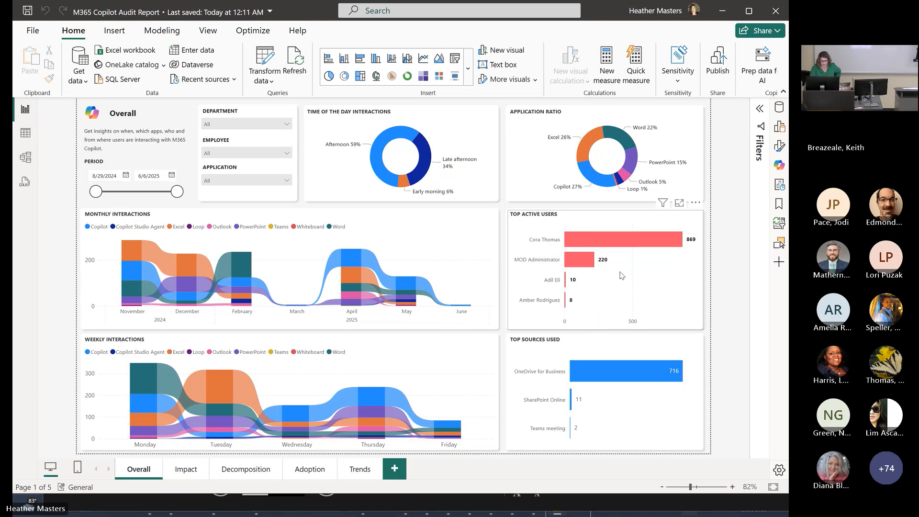
mouse_move(569, 267)
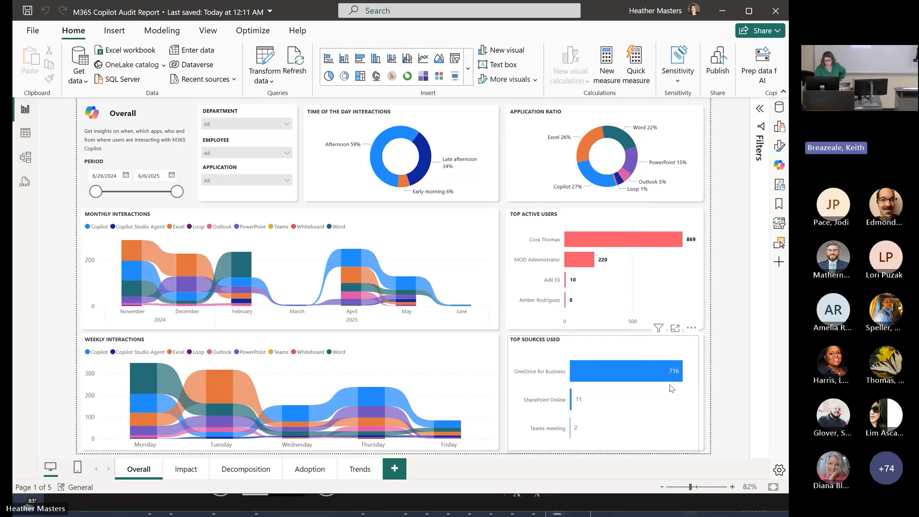
mouse_move(649, 382)
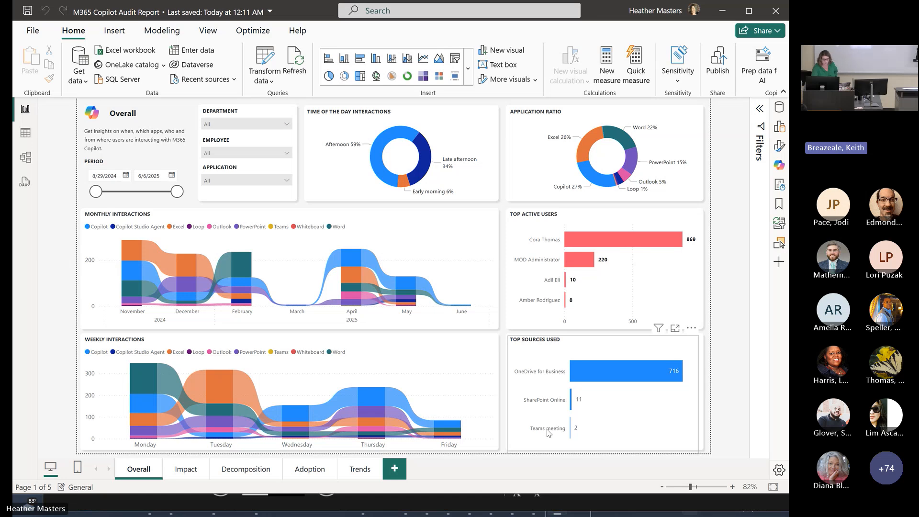
- Go to the Impact page and look at its Department filter, period range and adoption rate
left_click(178, 471)
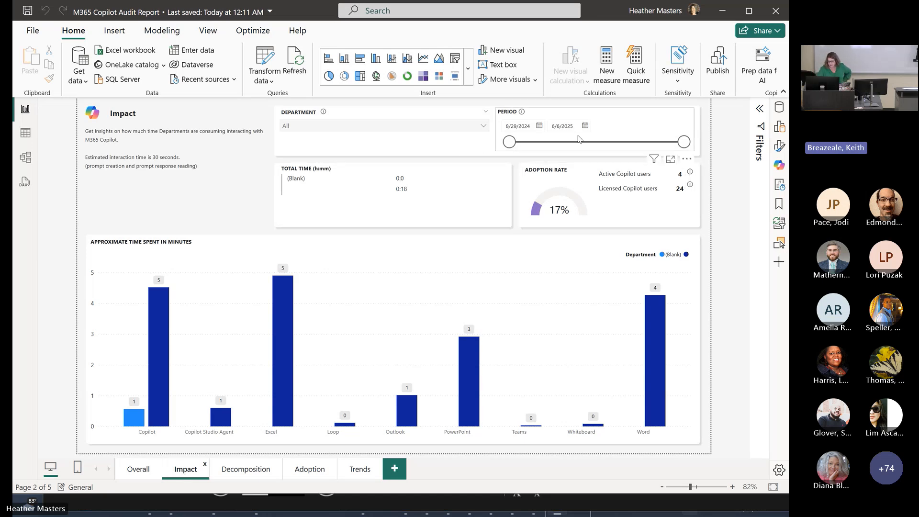
left_click(484, 127)
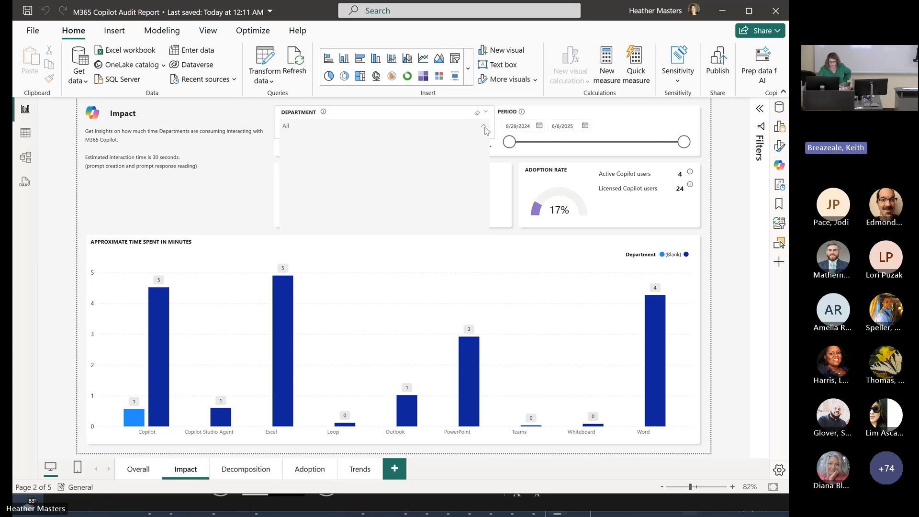
left_click(484, 128)
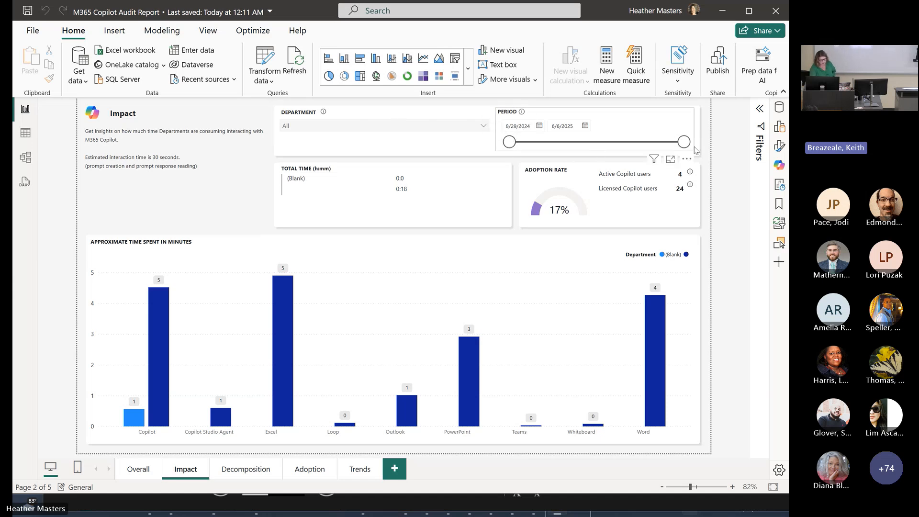
mouse_move(551, 200)
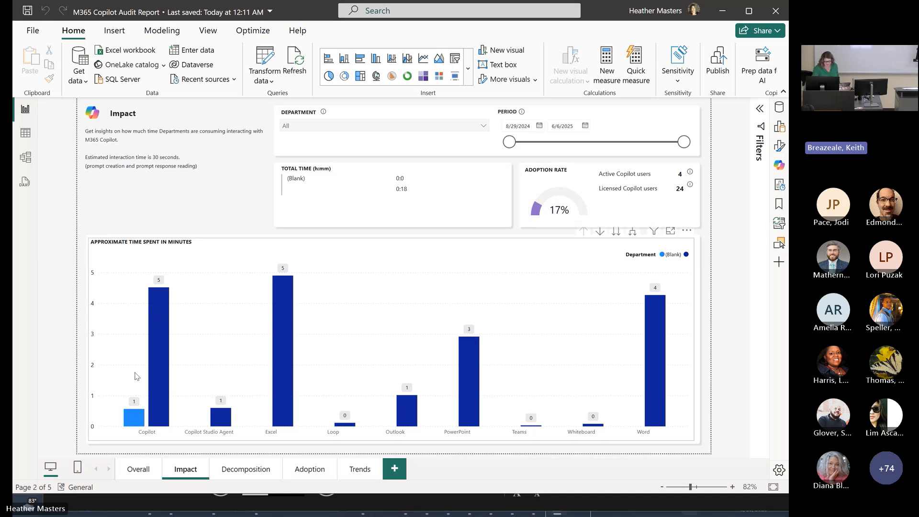
- Inspect the approximate minutes spent per application in the Impact page's column chart, from Copilot and Copilot Studio Agent through Excel to PowerPoint
mouse_move(130, 415)
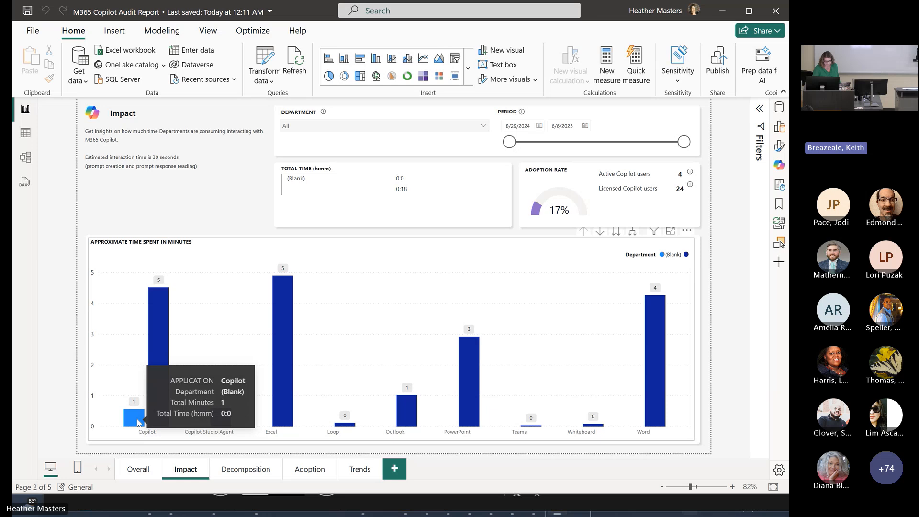
mouse_move(168, 385)
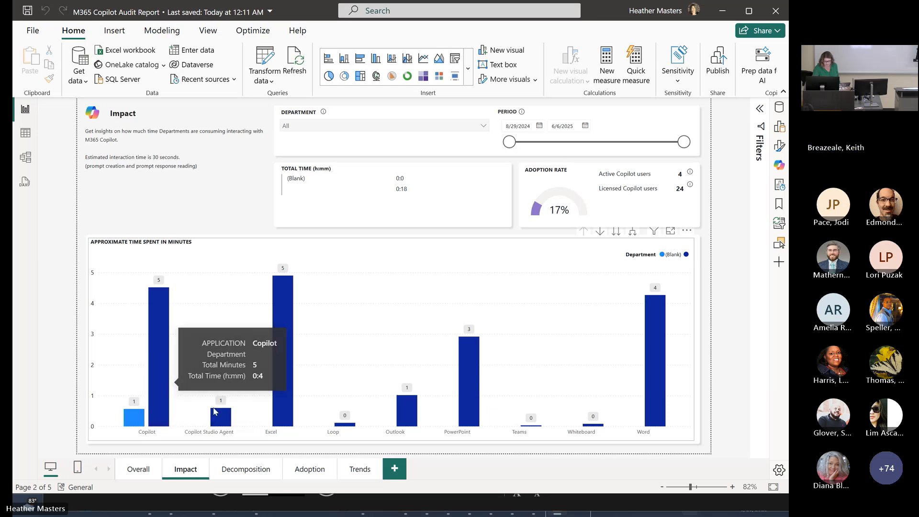
mouse_move(218, 421)
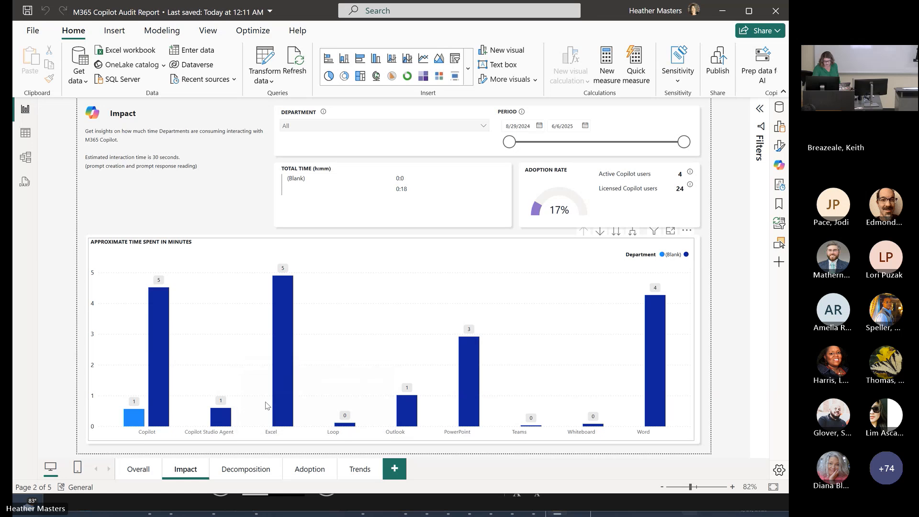
mouse_move(290, 377)
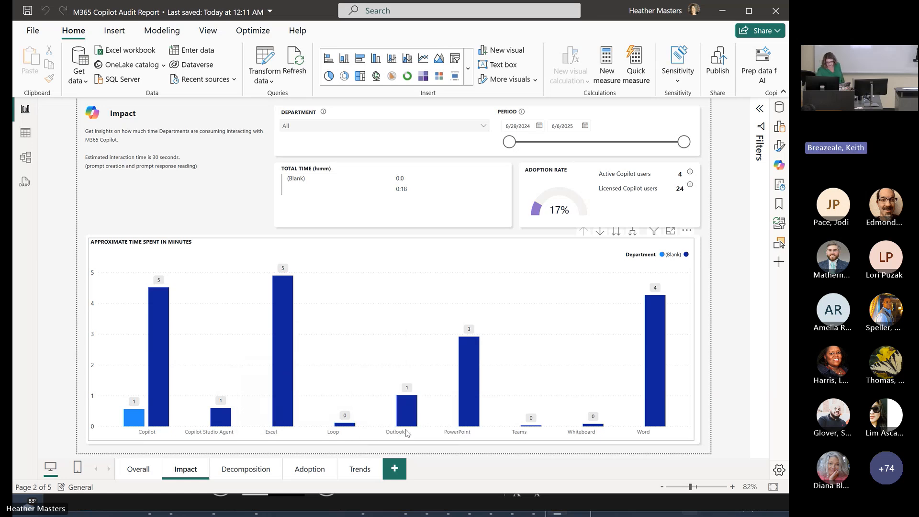
mouse_move(474, 412)
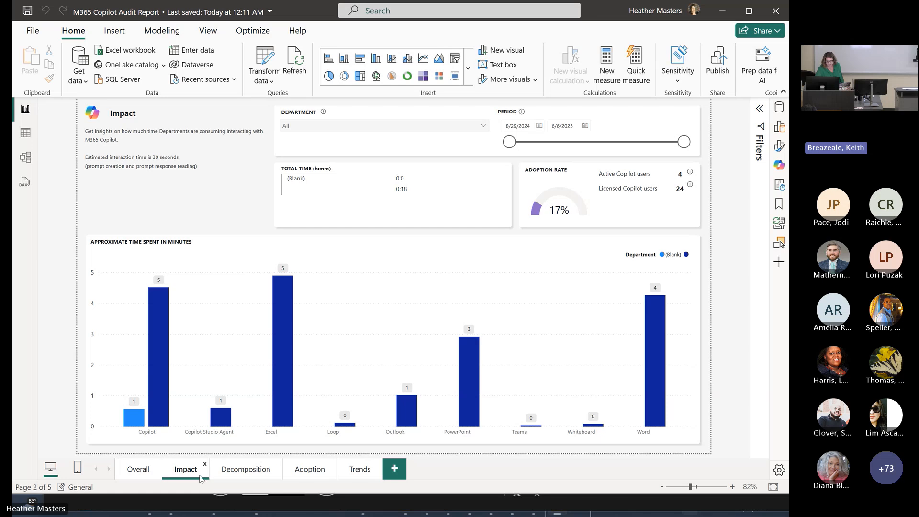
- Go to the Decomposition page and expand the Copilot interactions tree through the unnamed department and job title to the applications
left_click(230, 473)
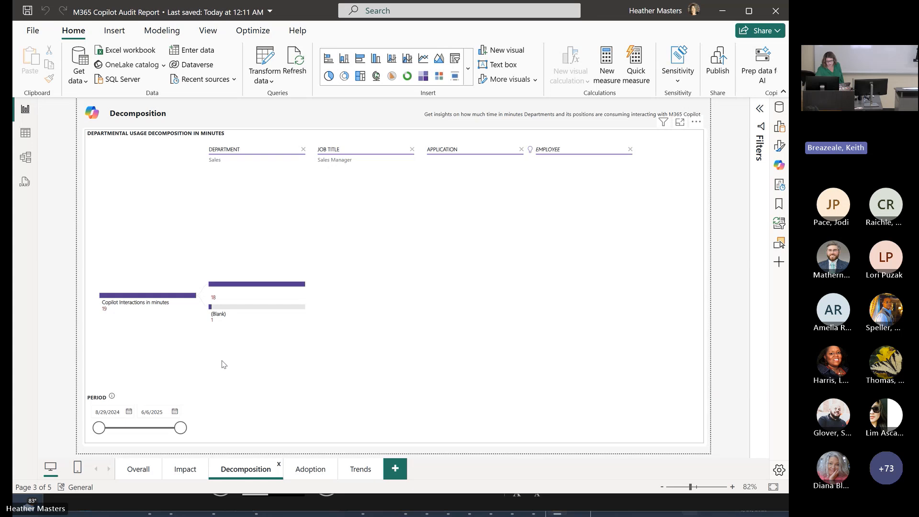
mouse_move(141, 299)
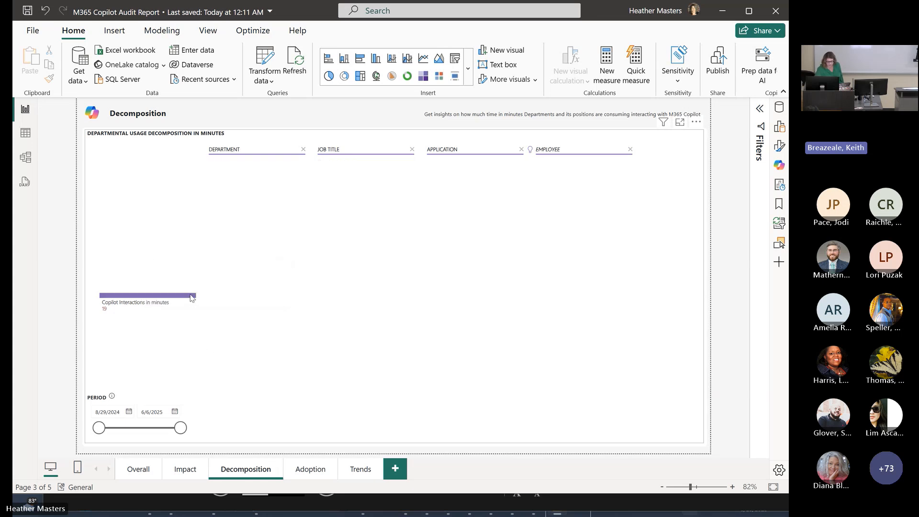
left_click(192, 296)
mouse_move(252, 287)
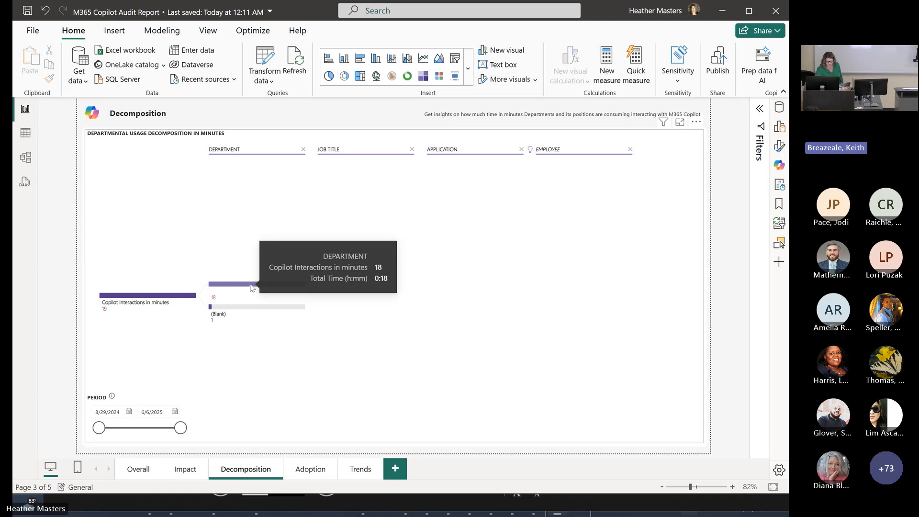
left_click(252, 287)
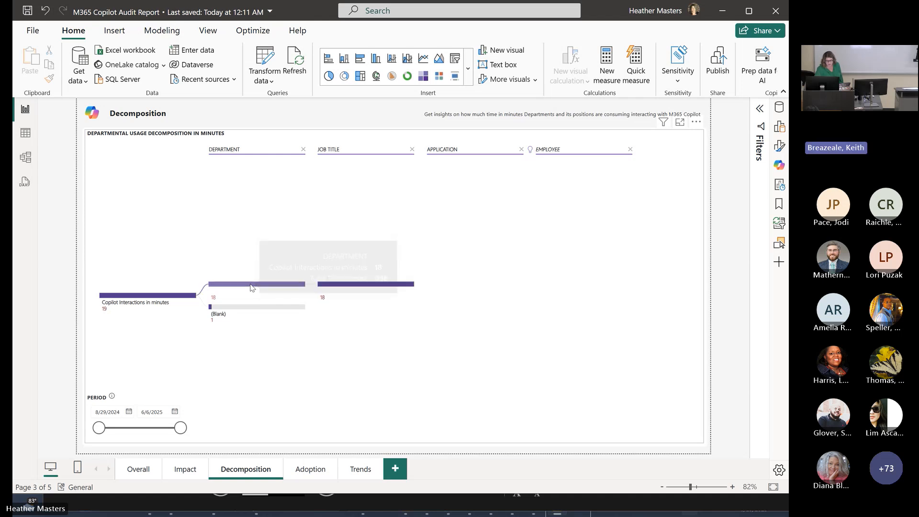
left_click(362, 283)
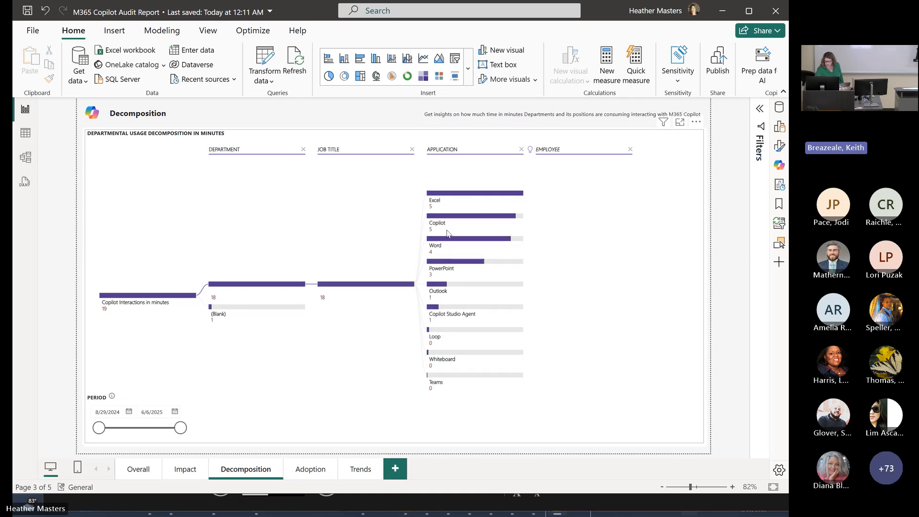
- Break down the Excel, Copilot and Word branches of the decomposition tree by employee, one after another
left_click(453, 199)
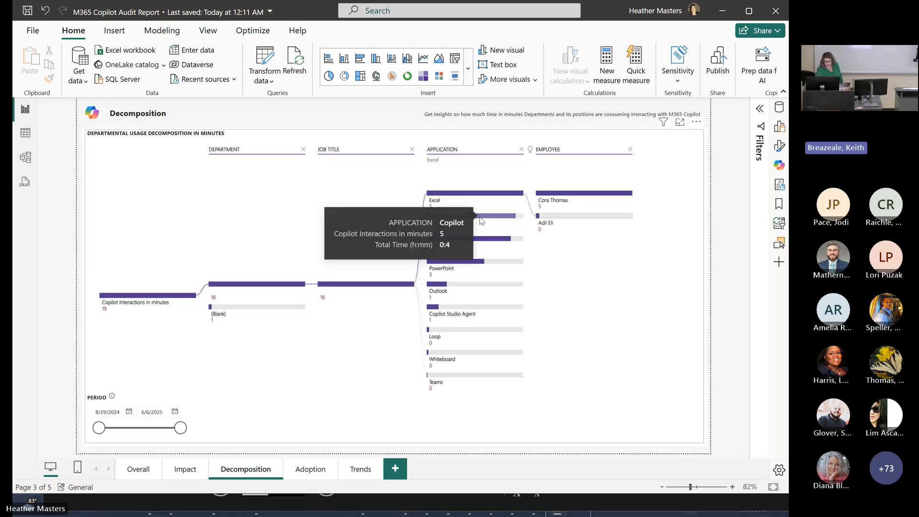
left_click(481, 221)
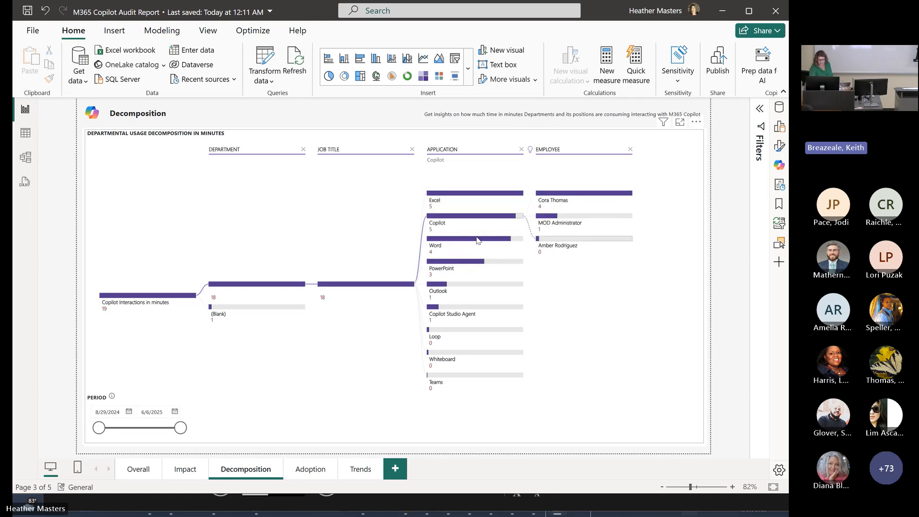
left_click(476, 239)
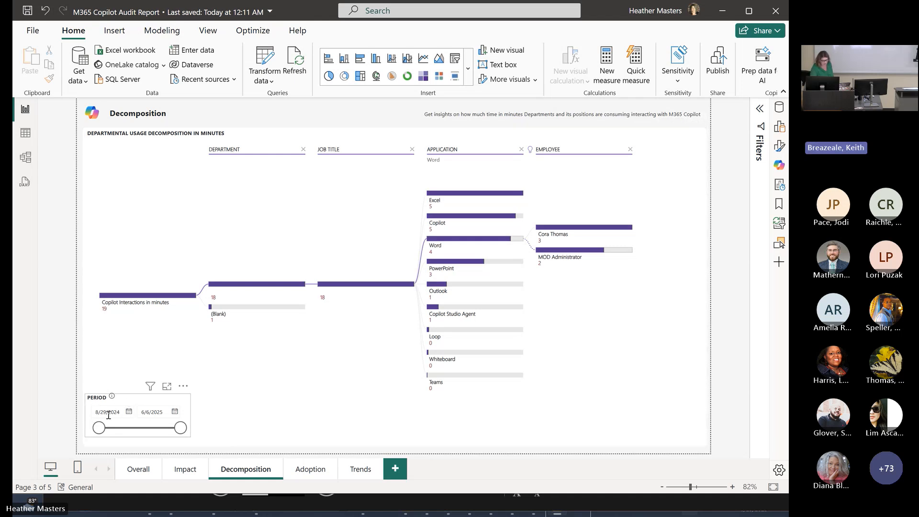
- Go to the Adoption page and restrict the usage period to different single months, finishing with May 2025 selected
left_click(318, 474)
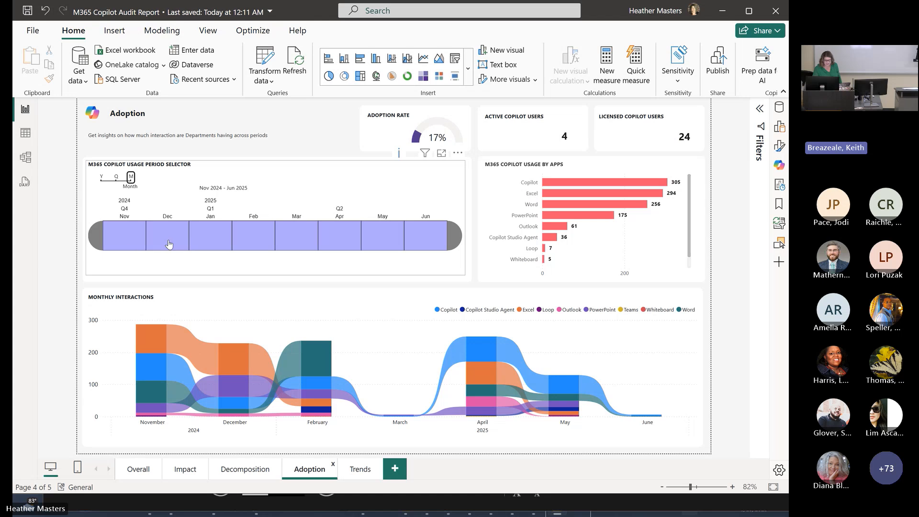
left_click(387, 241)
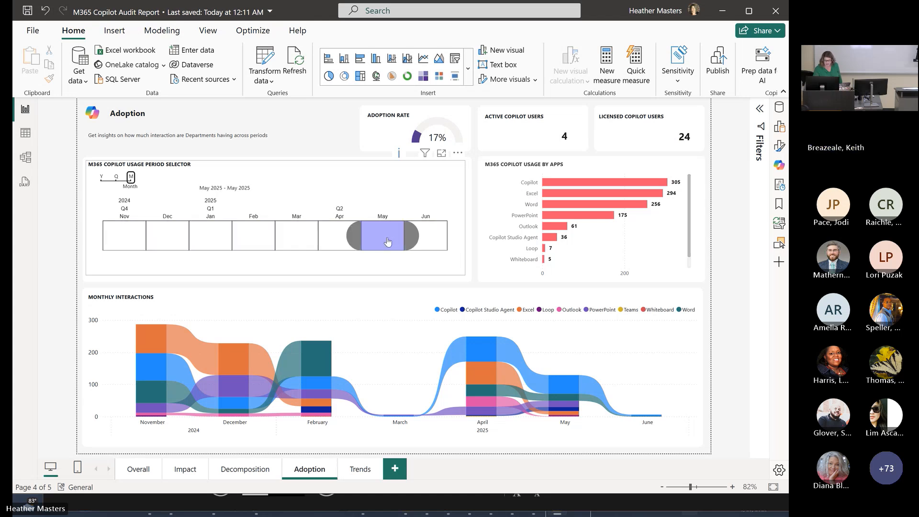
left_click(335, 242)
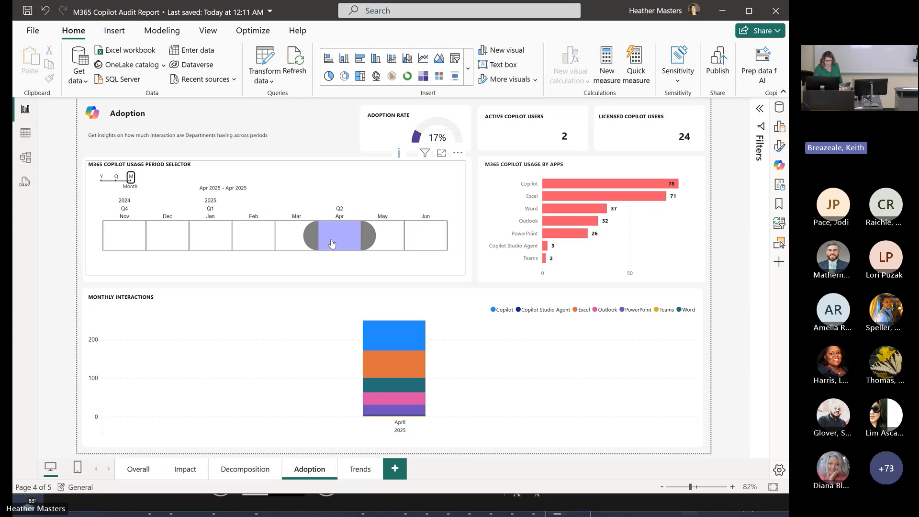
left_click(303, 244)
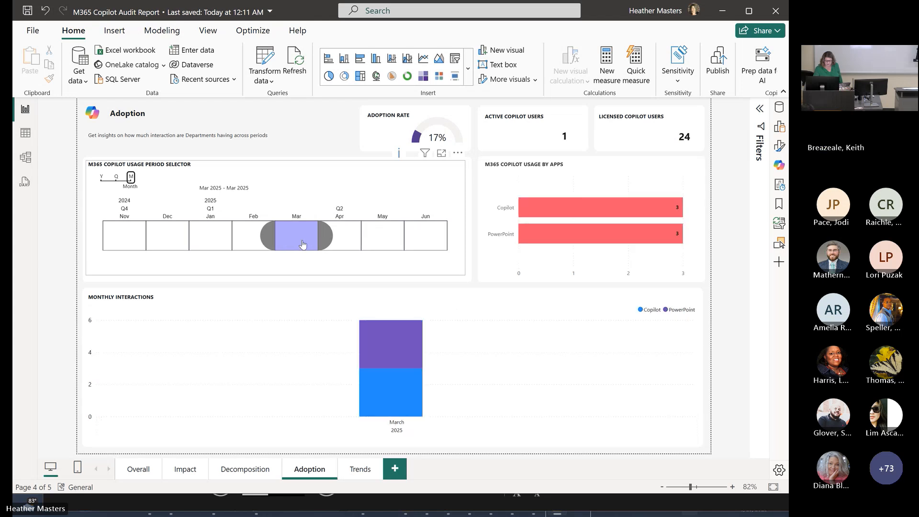
left_click(141, 241)
left_click(433, 244)
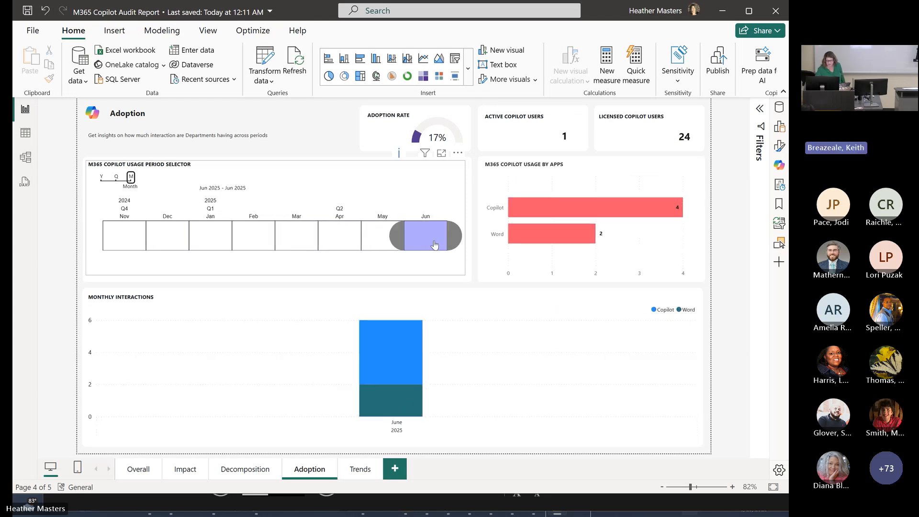
left_click(378, 241)
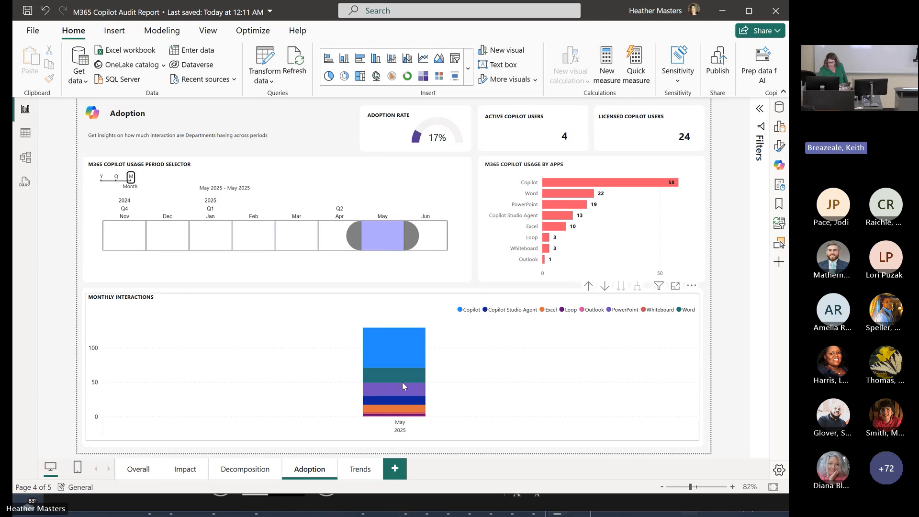
- Go to the Trends page and check the Department 1 and Department 2 filters without choosing a department
left_click(368, 475)
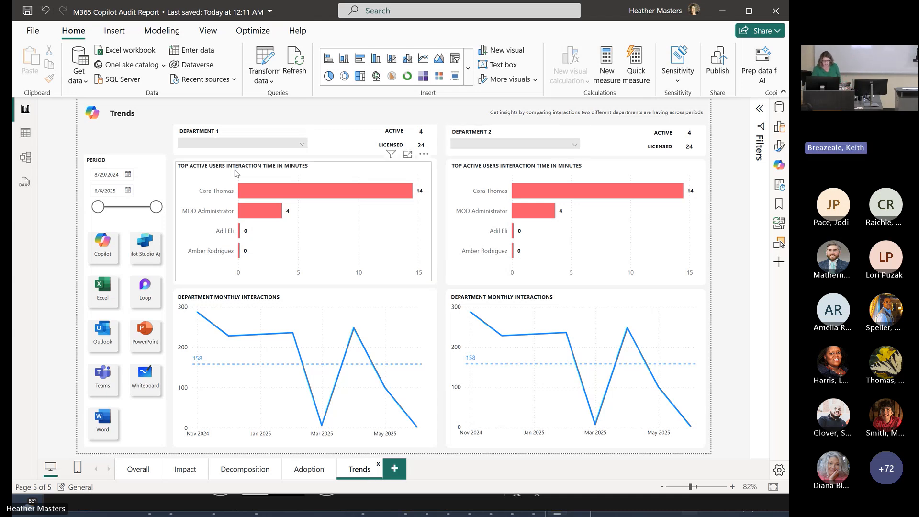
left_click(302, 146)
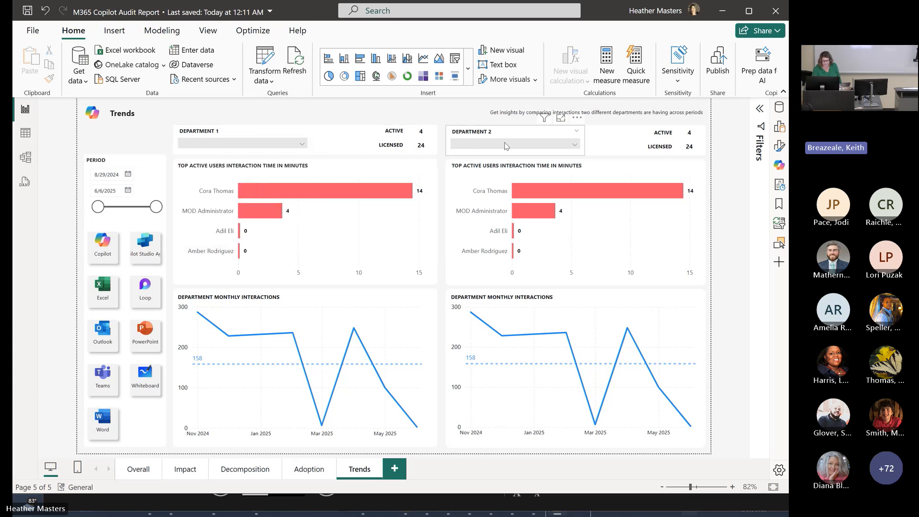
left_click(506, 145)
left_click(506, 145)
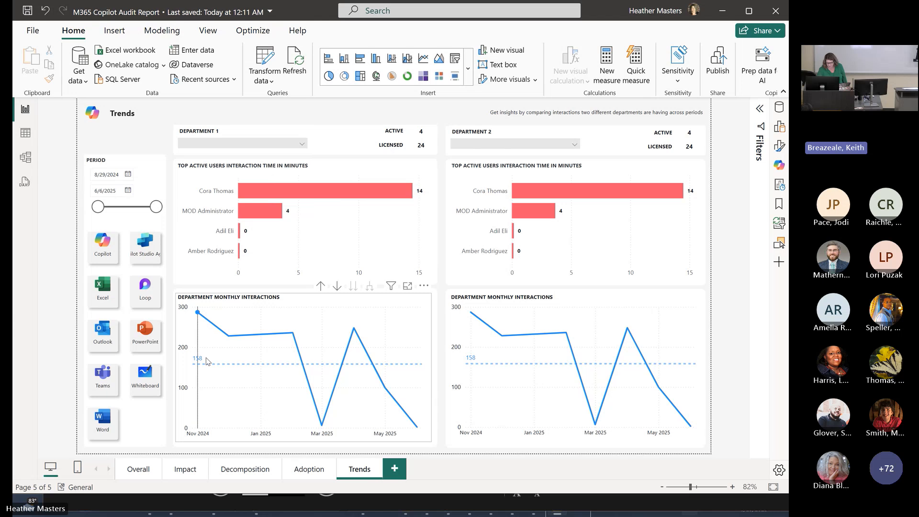
- Filter the Trends page to Copilot Studio Agent and inspect the monthly interactions chart for Department 1
mouse_move(207, 361)
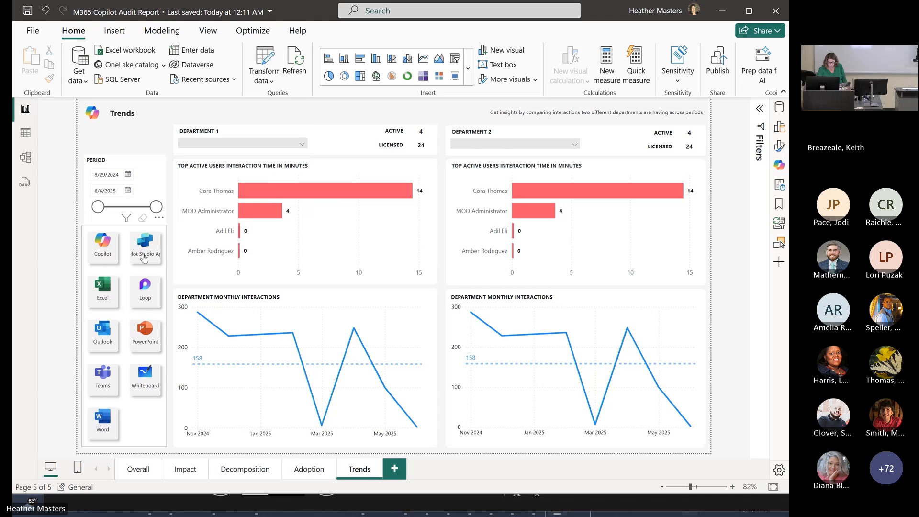
left_click(144, 258)
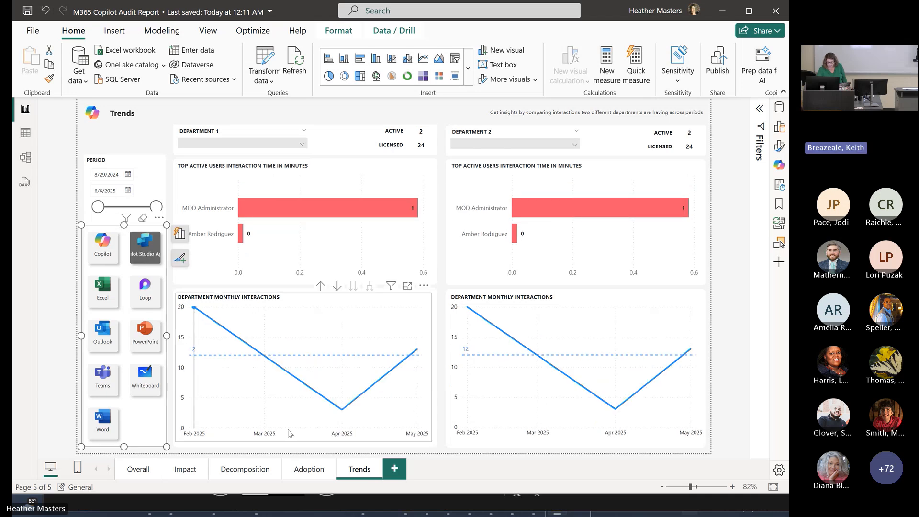
mouse_move(358, 413)
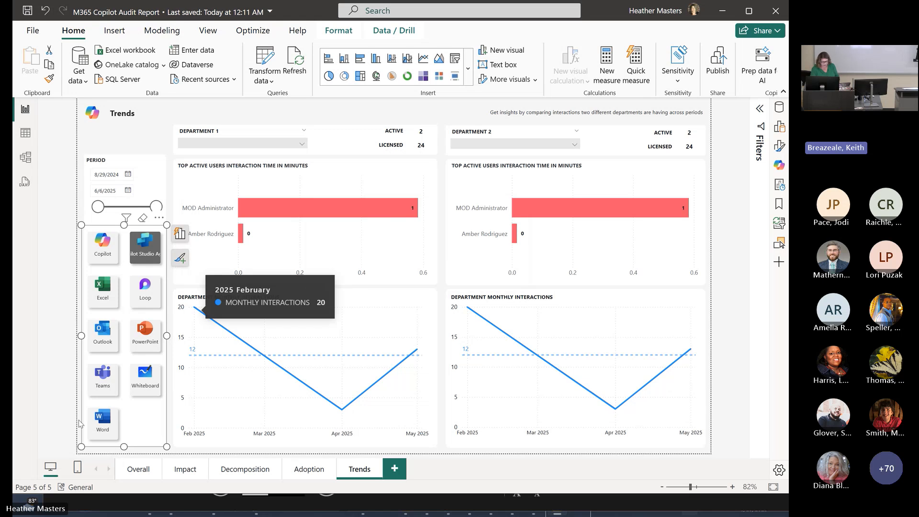
- Return to the Overall page, open the data transformation editor and view the Copilot Log File Path parameter
left_click(134, 471)
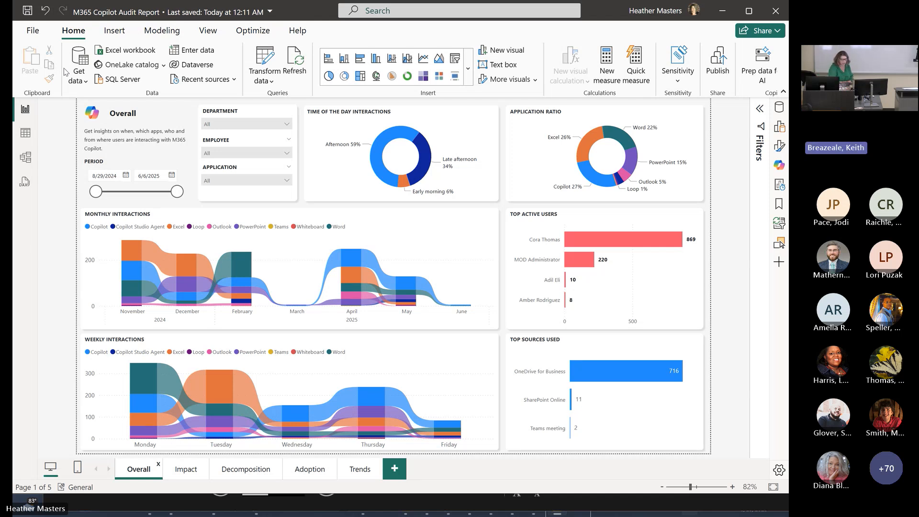
left_click(273, 63)
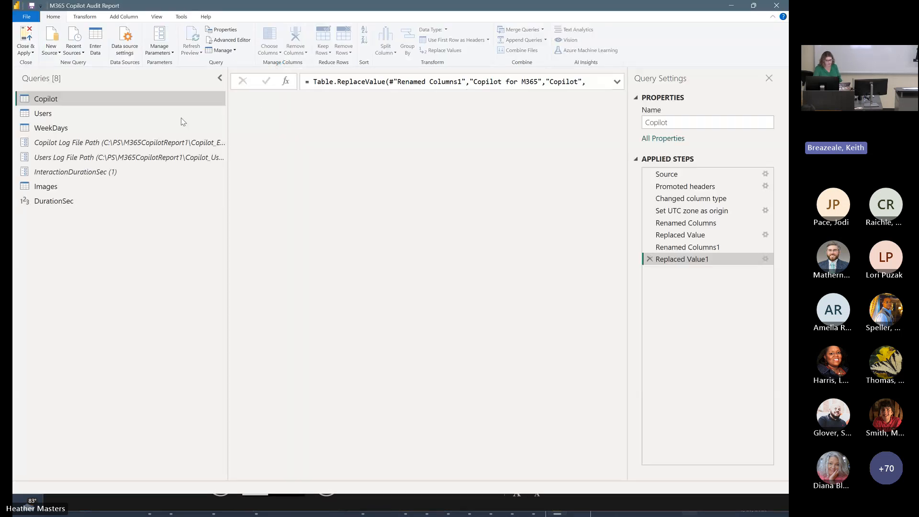
left_click(115, 160)
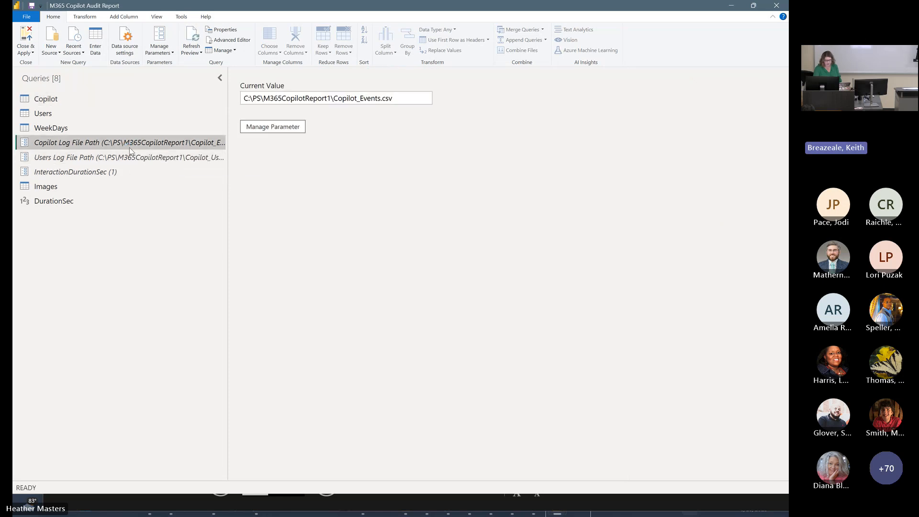
- Preview the Copilot, Users and WeekDays queries, and close the query editor to return to the report
left_click(106, 105)
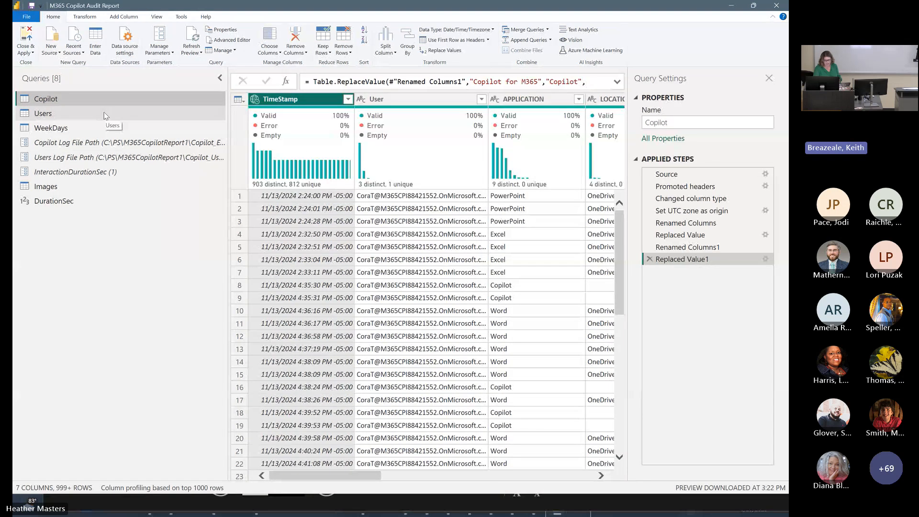
left_click(106, 115)
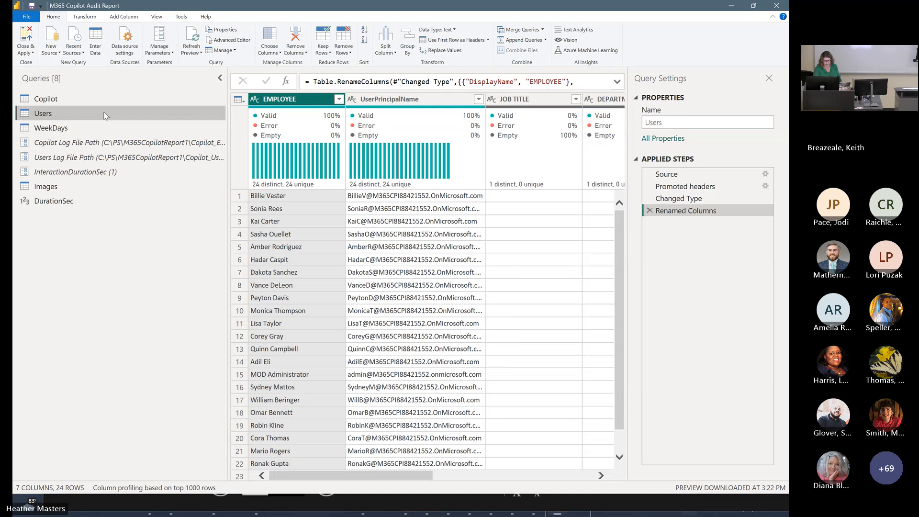
left_click(93, 127)
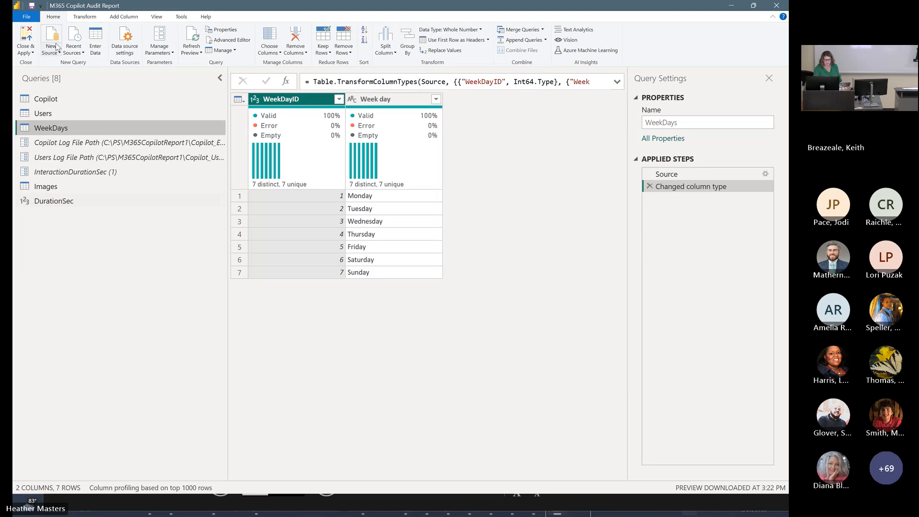
left_click(25, 41)
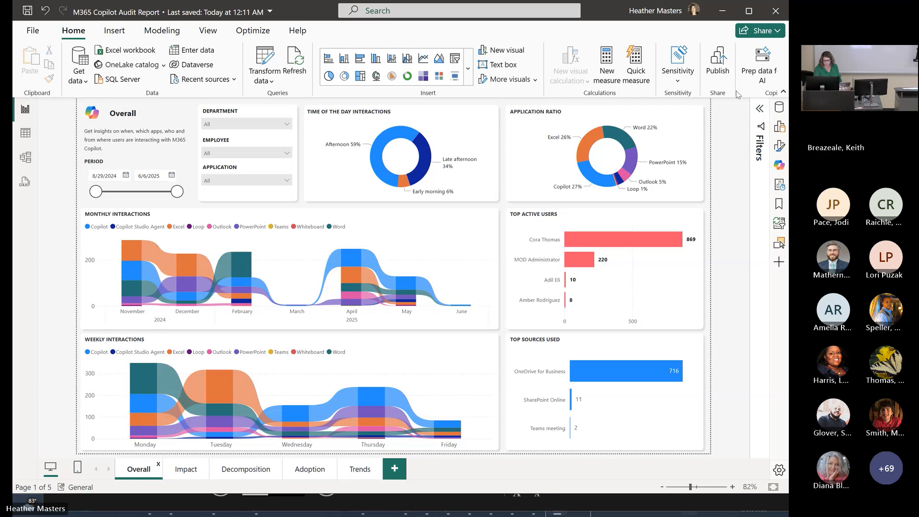
- Start publishing the report and cancel at the request to save changes
left_click(724, 72)
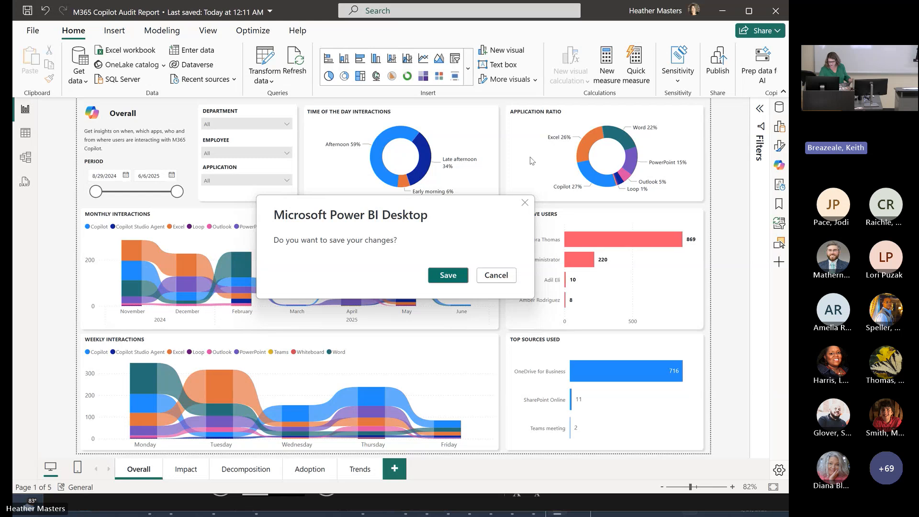
left_click(491, 272)
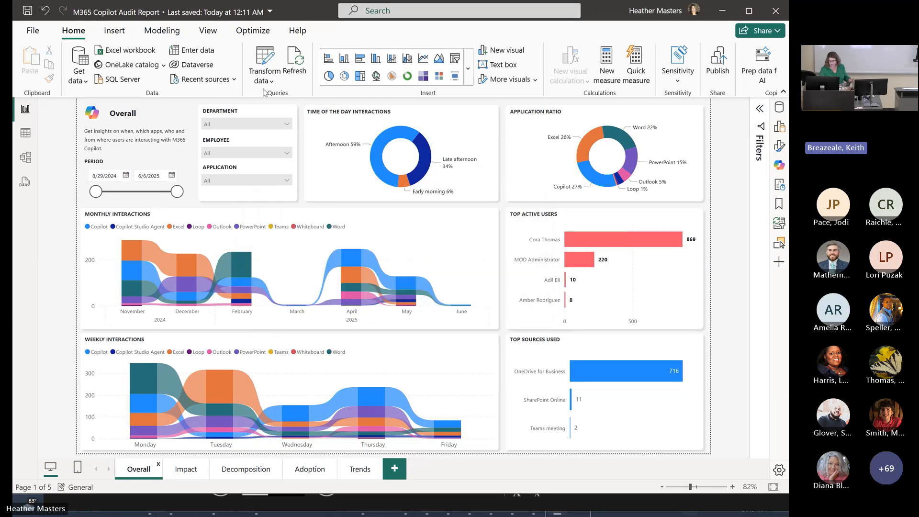
- Open the SharePoint folder connector from the full list of data sources to view its site URL setting, and cancel it
left_click(78, 76)
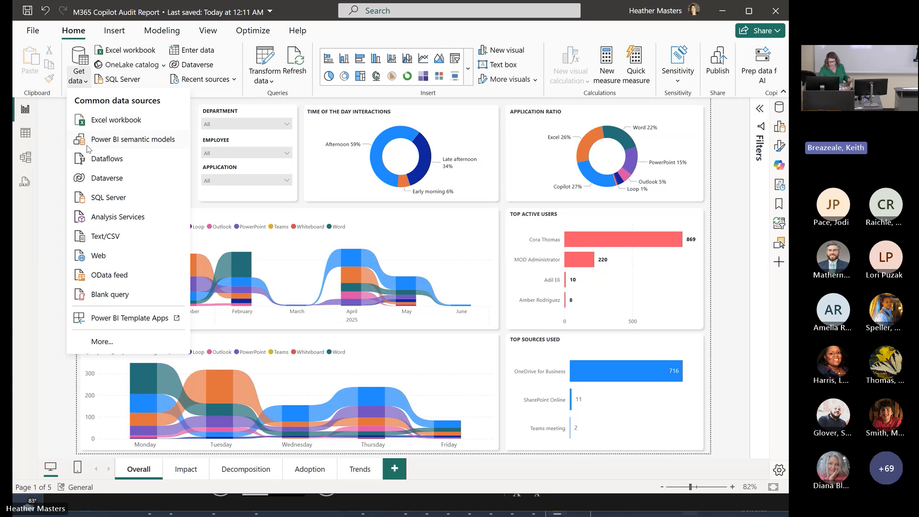
left_click(165, 348)
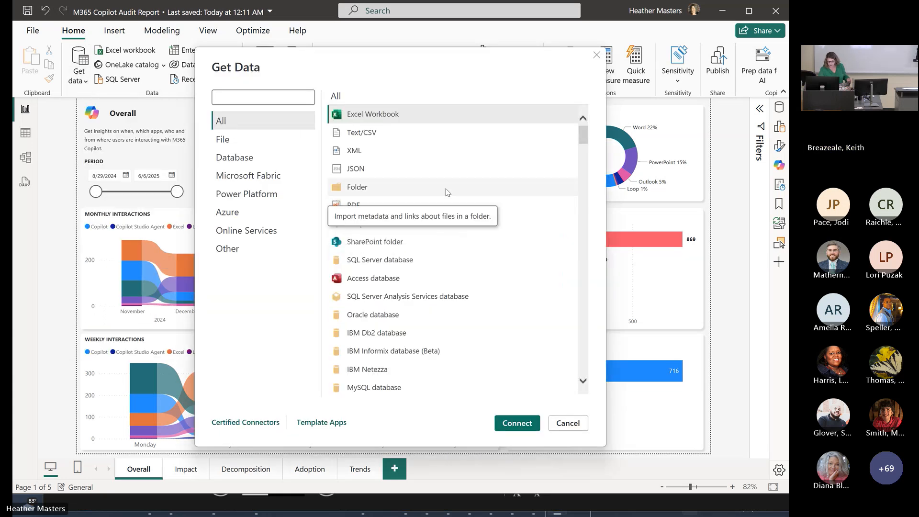
left_click(406, 247)
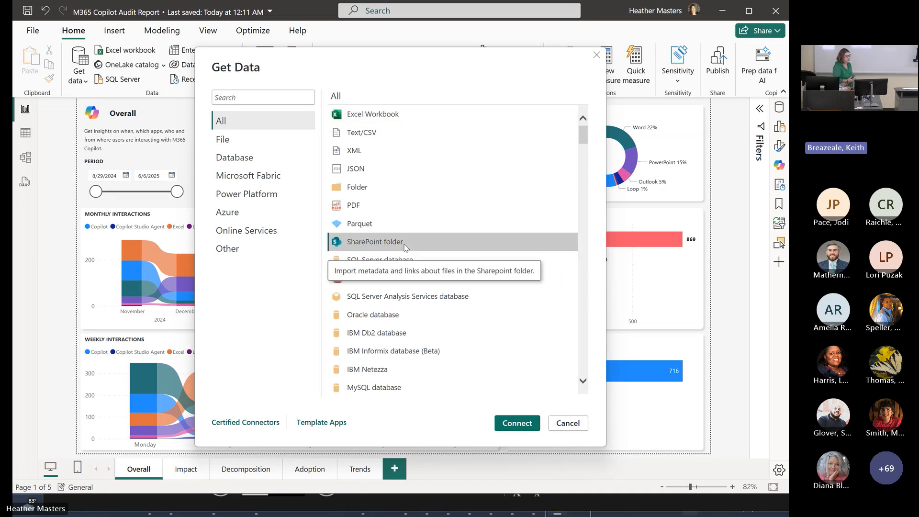
left_click(528, 424)
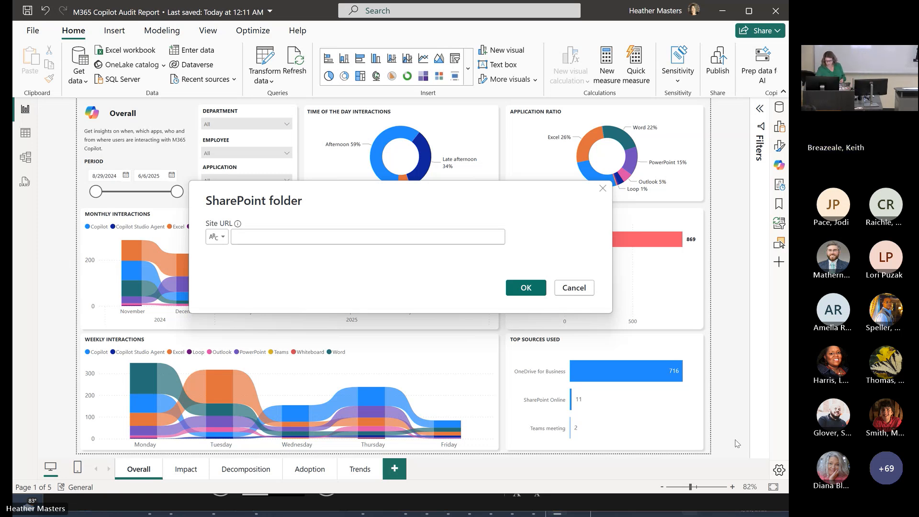
left_click(566, 288)
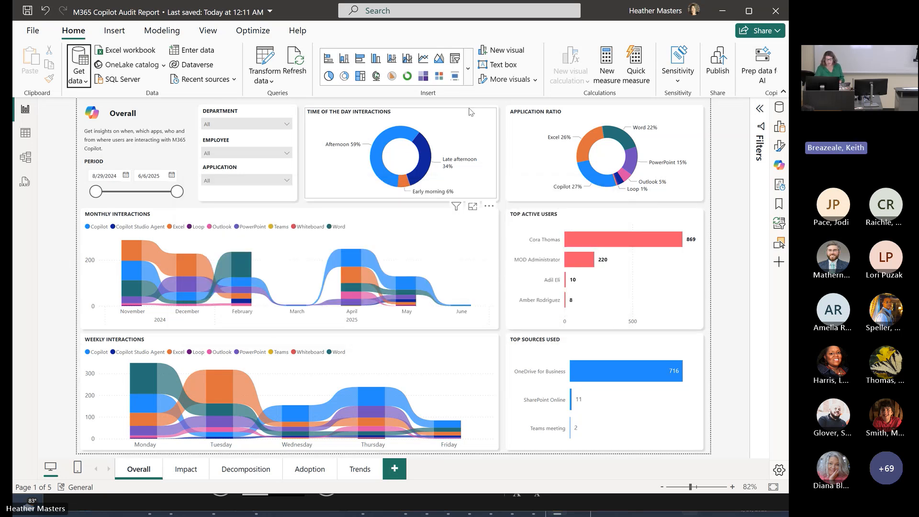
mouse_move(400, 182)
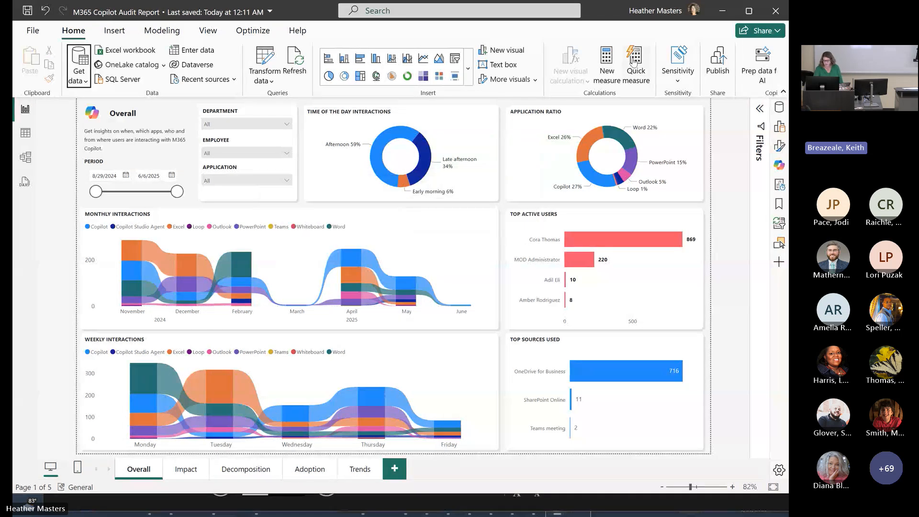
left_click(716, 66)
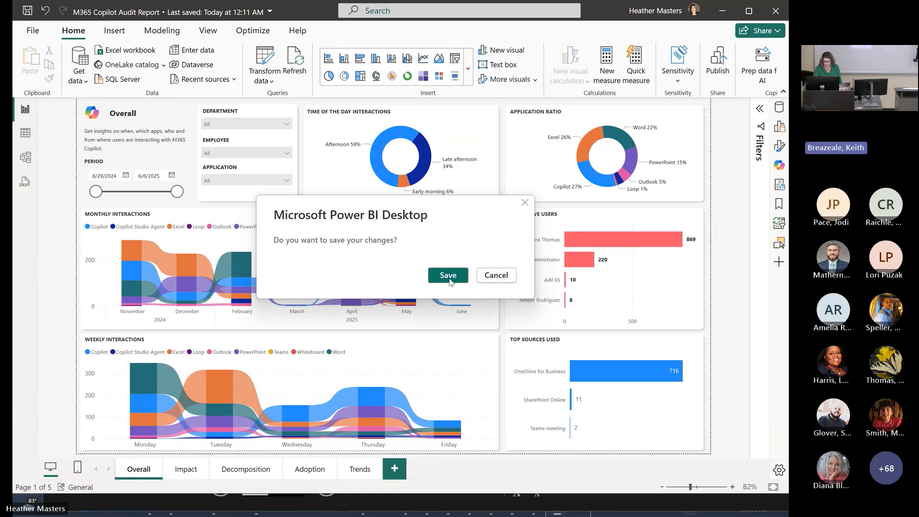
left_click(496, 280)
left_click(685, 14)
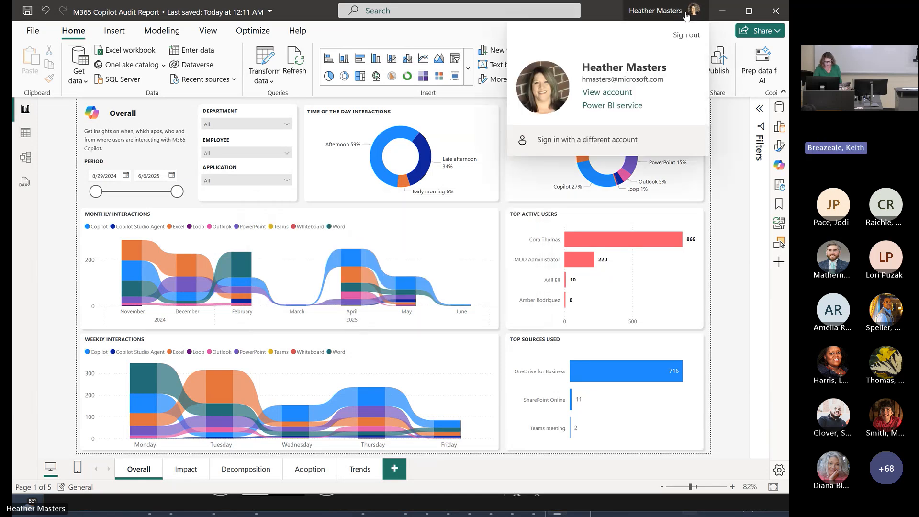
left_click(587, 141)
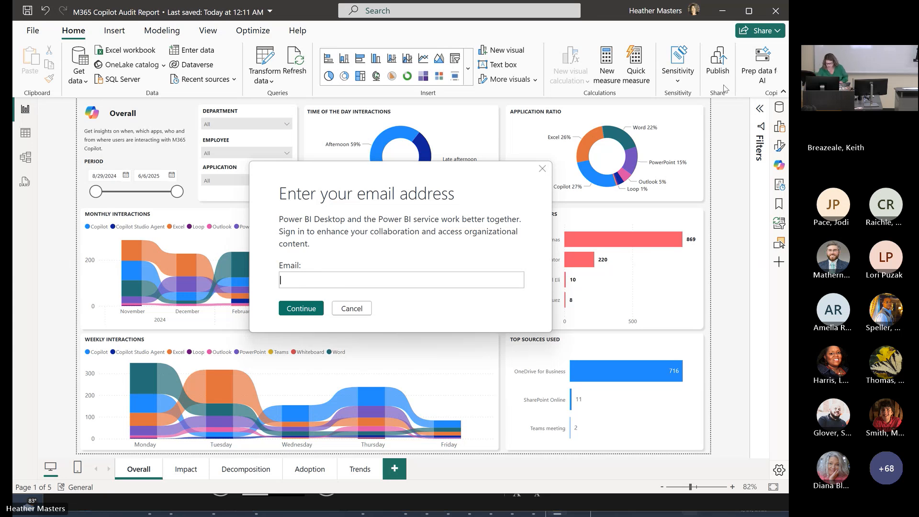
left_click(351, 308)
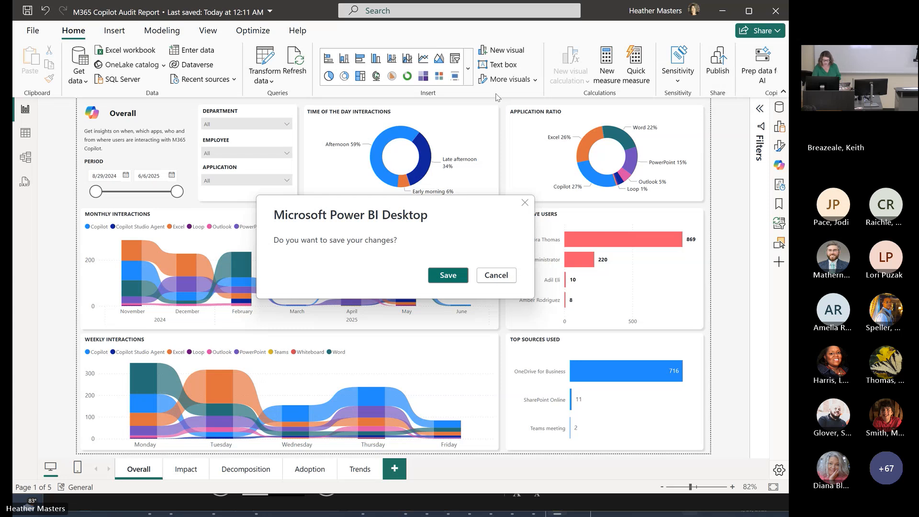
- Save the report's changes, publish it to My workspace and open the published report in the browser
left_click(449, 276)
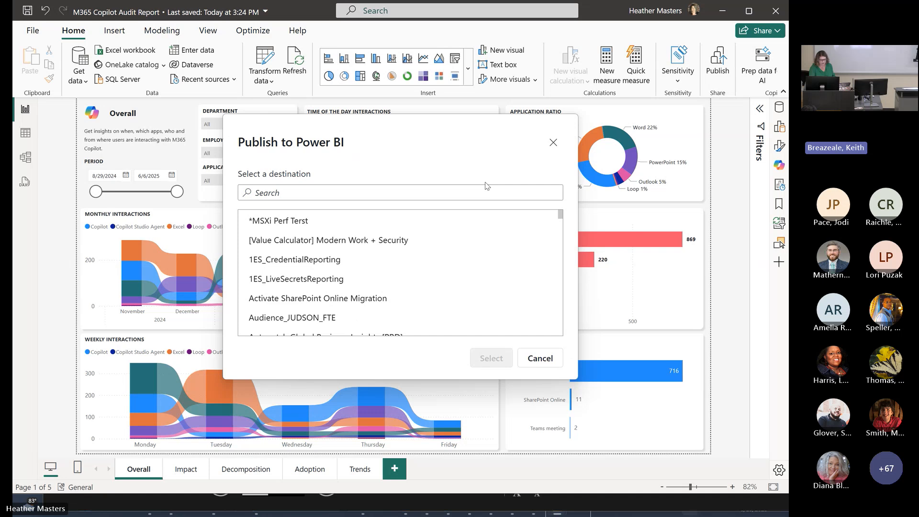
scroll(416, 249, "down", 6)
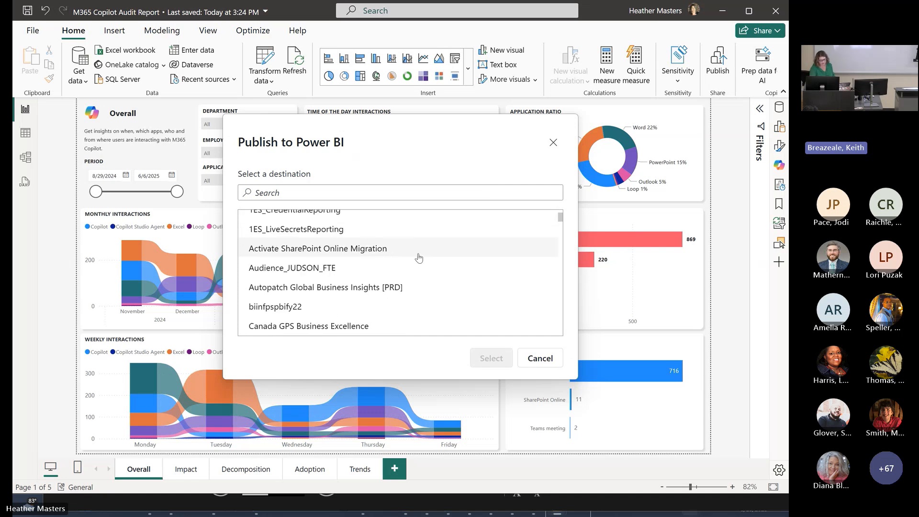
scroll(423, 273, "down", 8)
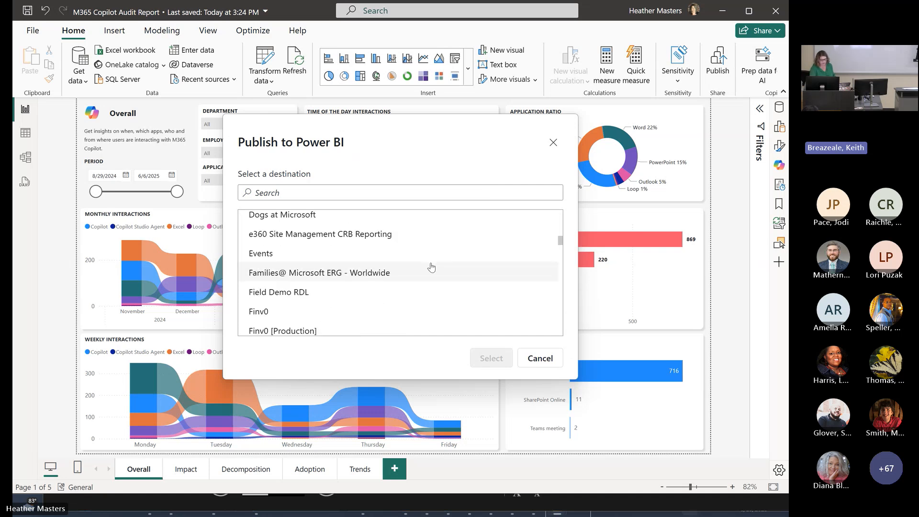
scroll(427, 284, "down", 10)
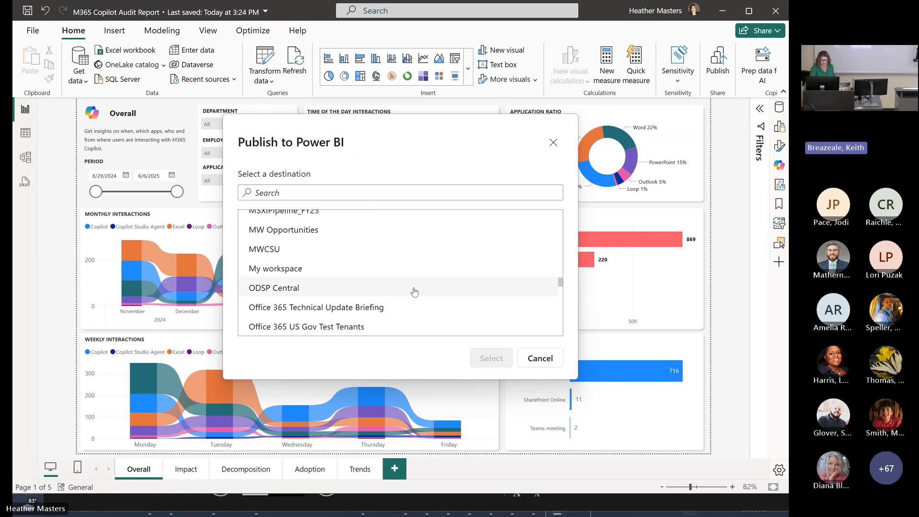
left_click(276, 272)
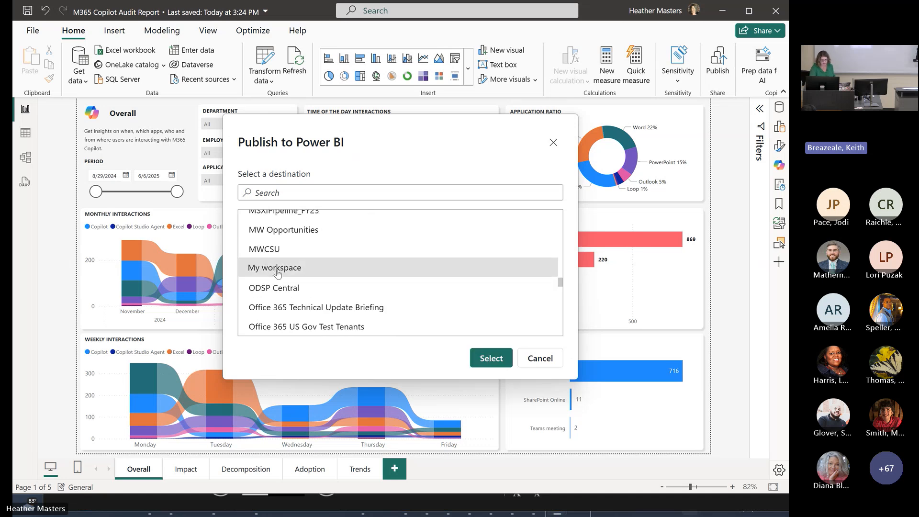
left_click(490, 358)
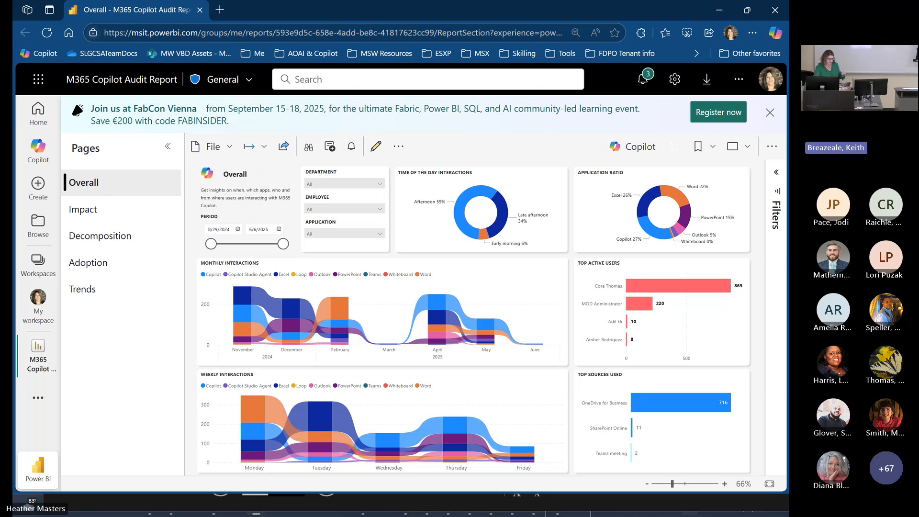
- On GitHub, view the repository owner's profile and the M365-Copilot-Audit-Report repository, and return to the profile
left_click_drag(13, 160, 452, 5)
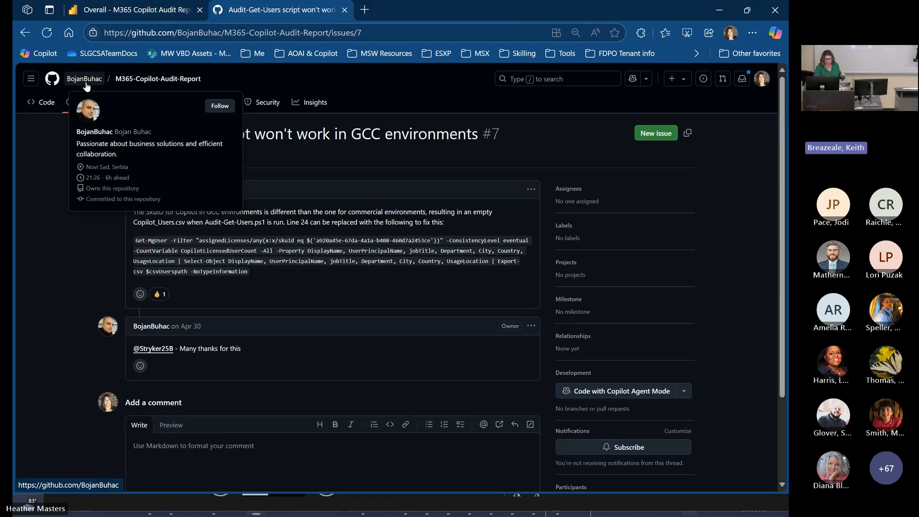
left_click(86, 83)
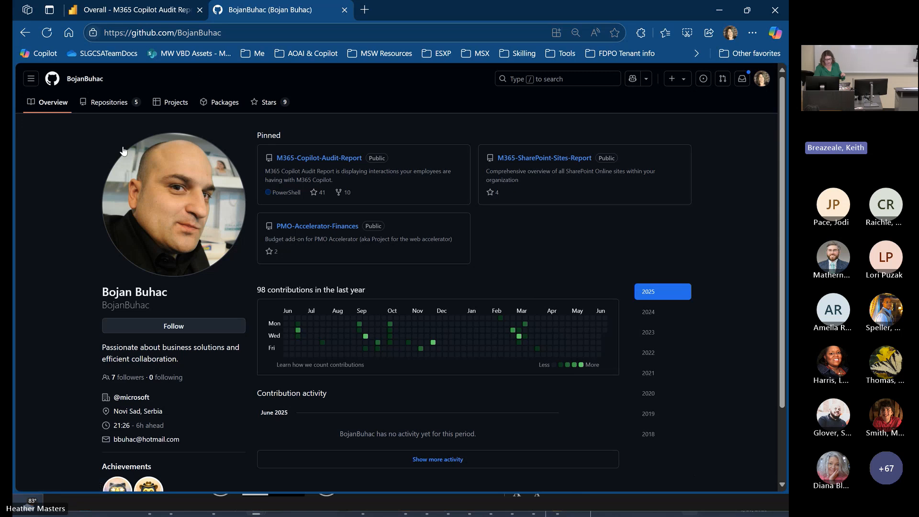
left_click(345, 158)
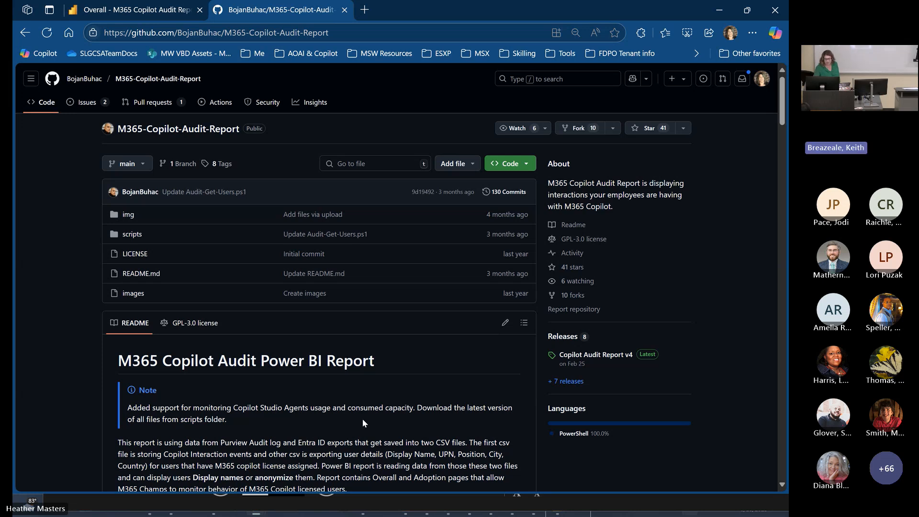
left_click(99, 80)
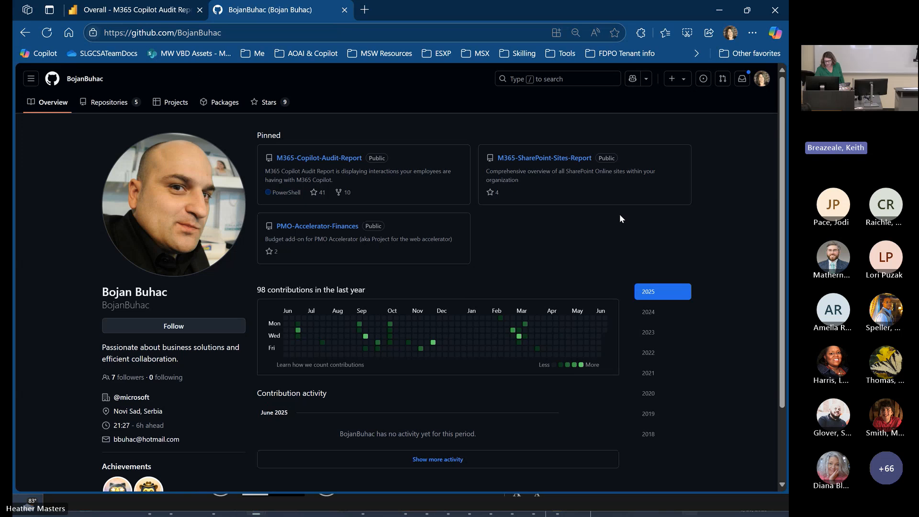
- View the M365-SharePoint-Sites-Report repository and the Overall report image in its README, and return to the owner's profile
left_click(542, 162)
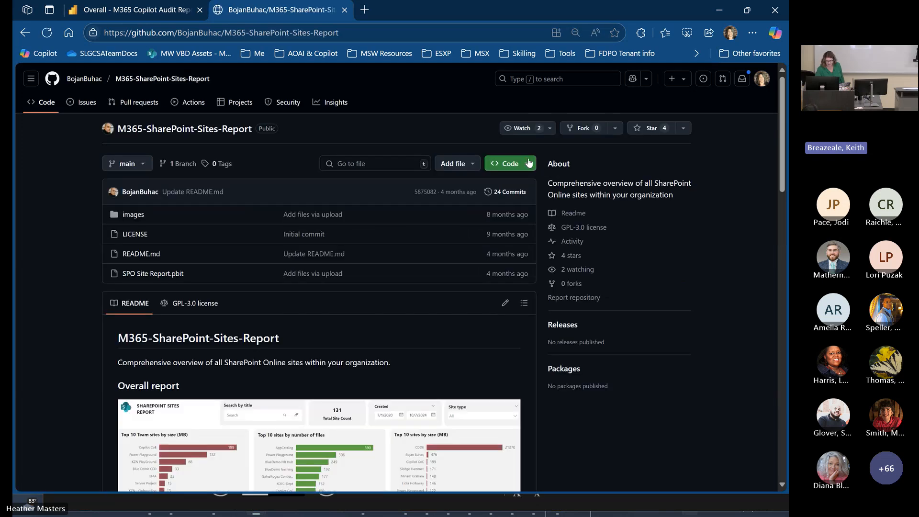
scroll(401, 364, "down", 1)
scroll(401, 365, "down", 3)
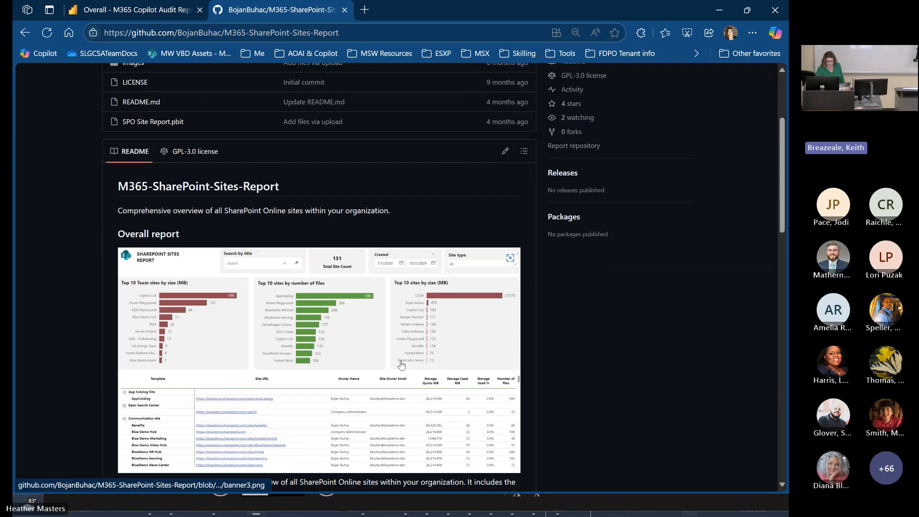
scroll(401, 365, "up", 4)
left_click(25, 33)
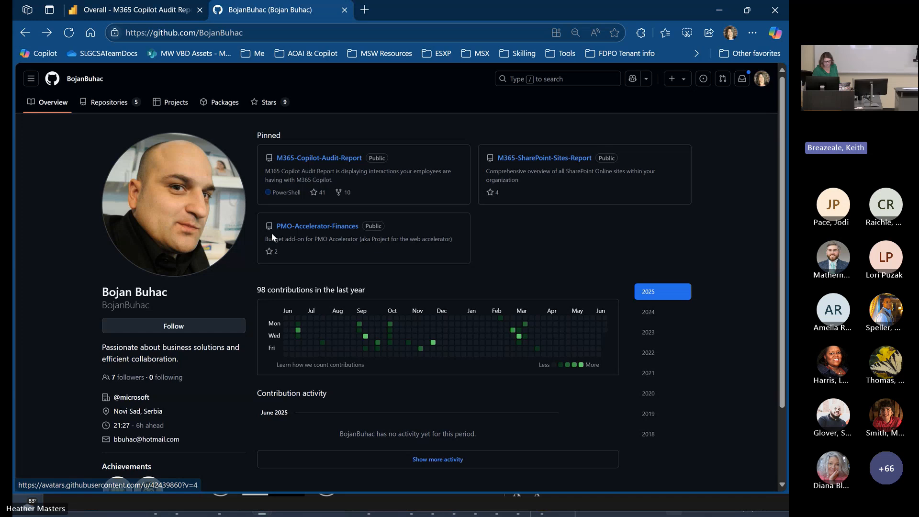
- Return to the published M365 Copilot Audit Report in the browser and dismiss the FabCon Vienna banner
left_click(722, 10)
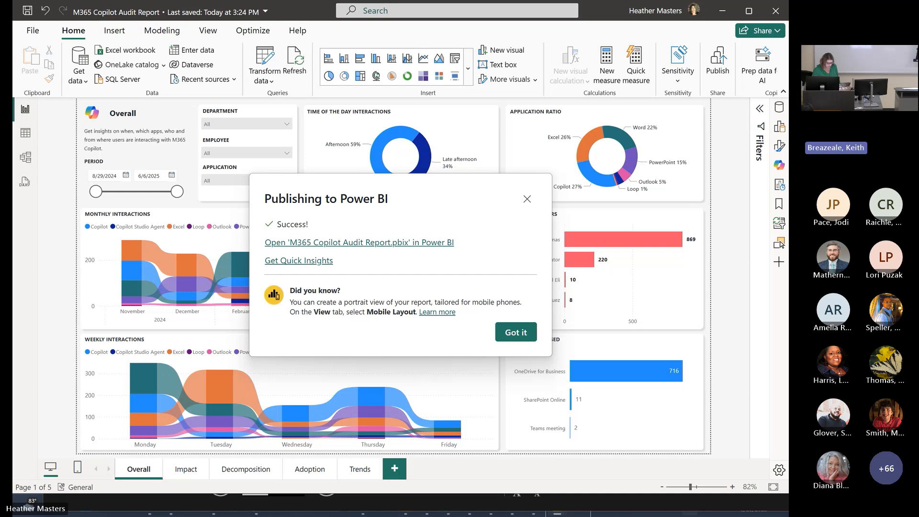
left_click(256, 506)
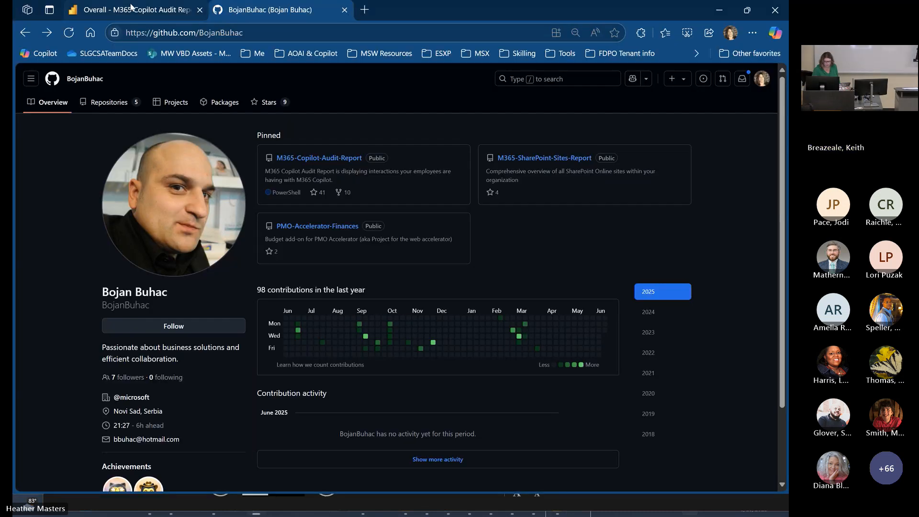
left_click(121, 13)
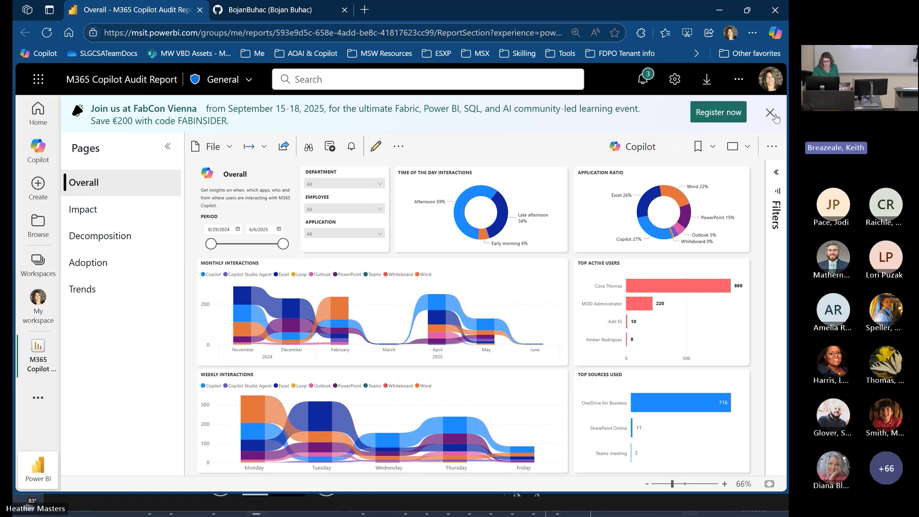
left_click(770, 114)
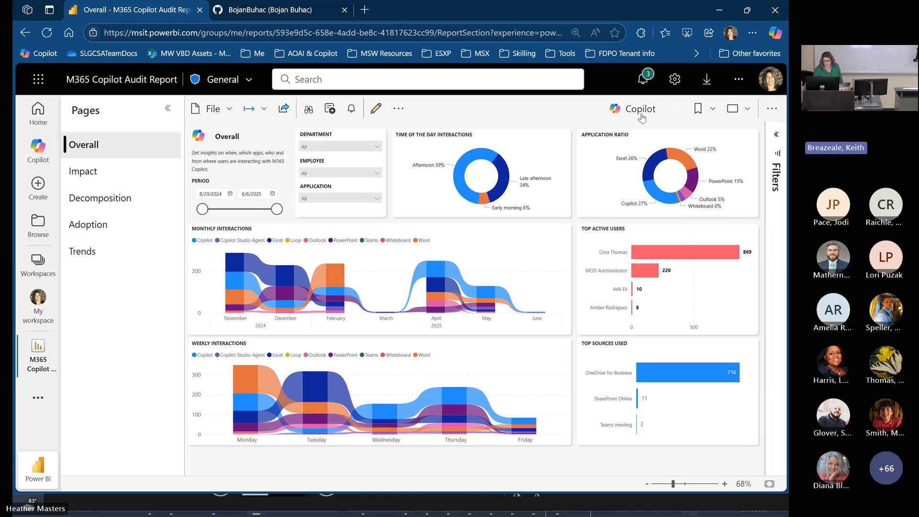
- View the published report's link sharing options and recipient field, and close them without sending
left_click(283, 112)
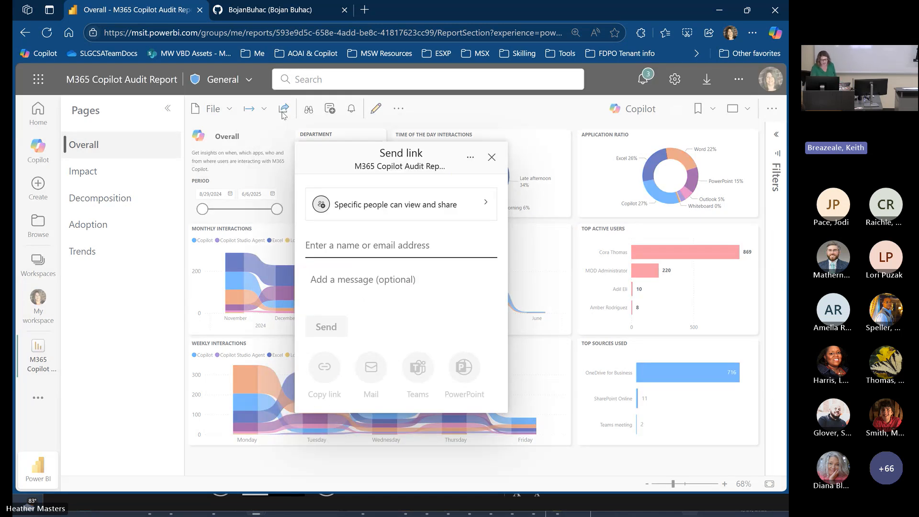
left_click(333, 252)
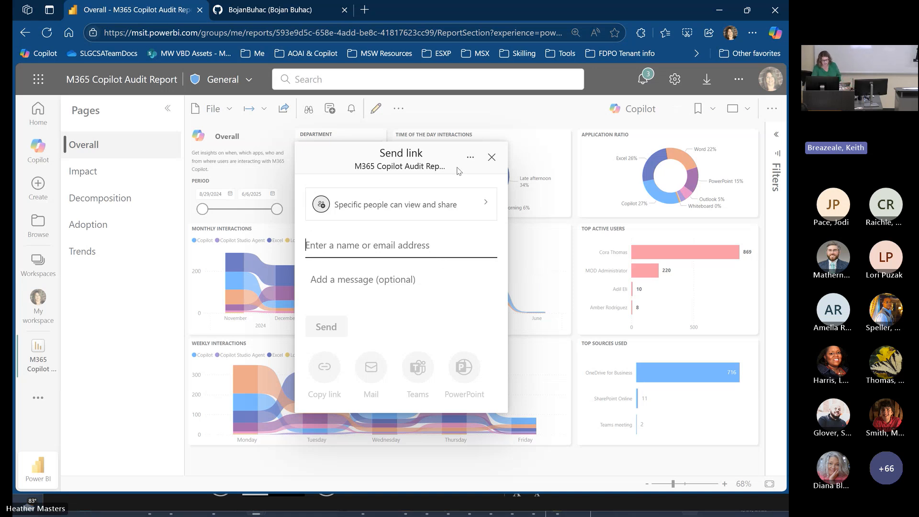
left_click(492, 159)
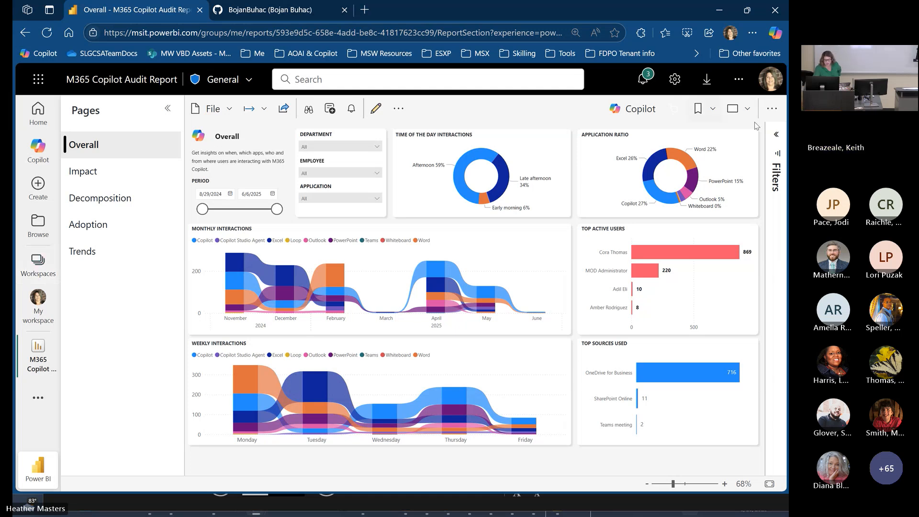
- Start Copilot on the report's Overall page and look through its recommended prompts and prompt categories
left_click(641, 111)
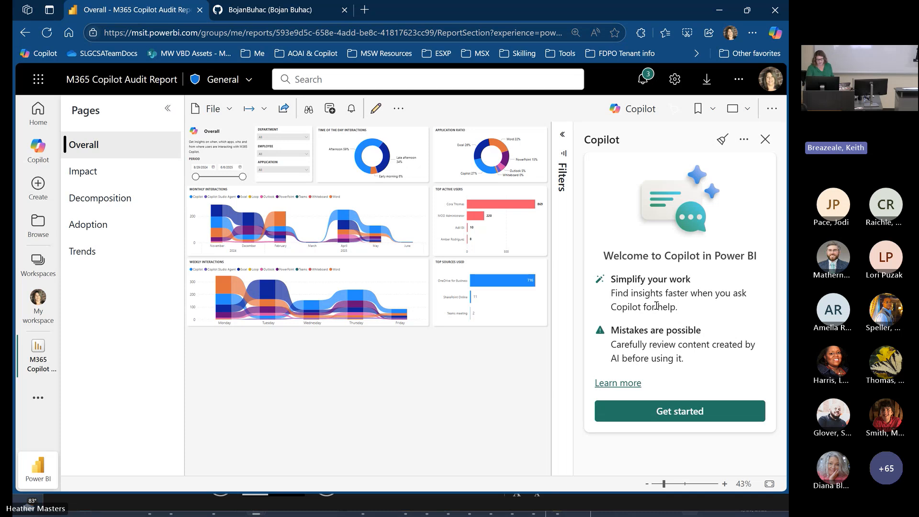
left_click(686, 411)
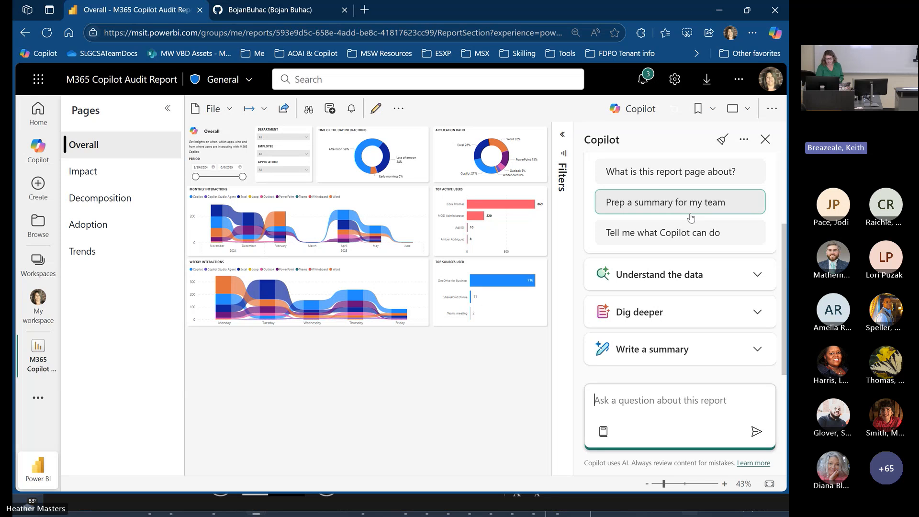
scroll(693, 203, "up", 1)
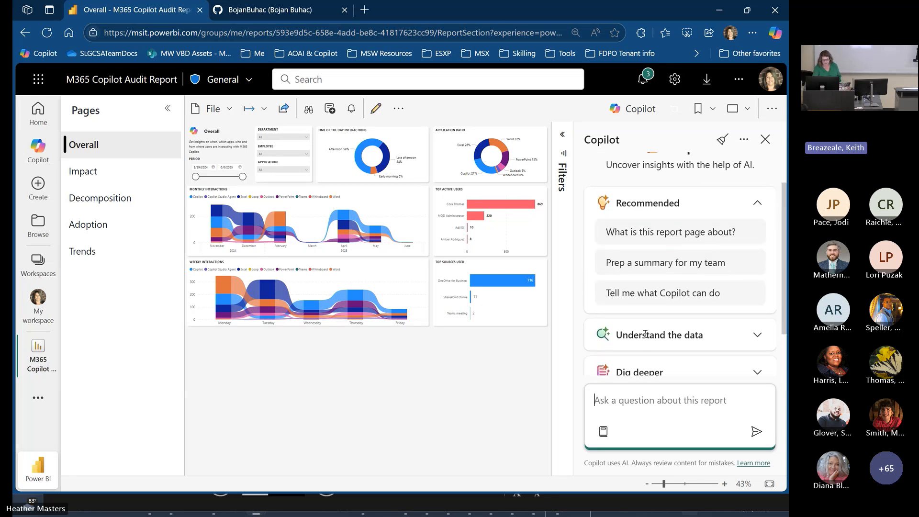
scroll(644, 338, "down", 1)
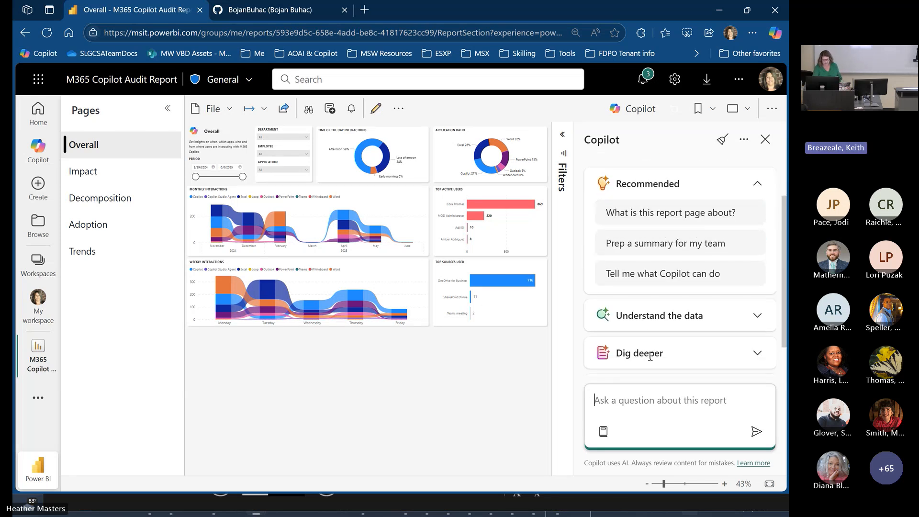
- Ask Copilot "What is this report page about?" and read through the summary and its remaining prompt categories
left_click(669, 212)
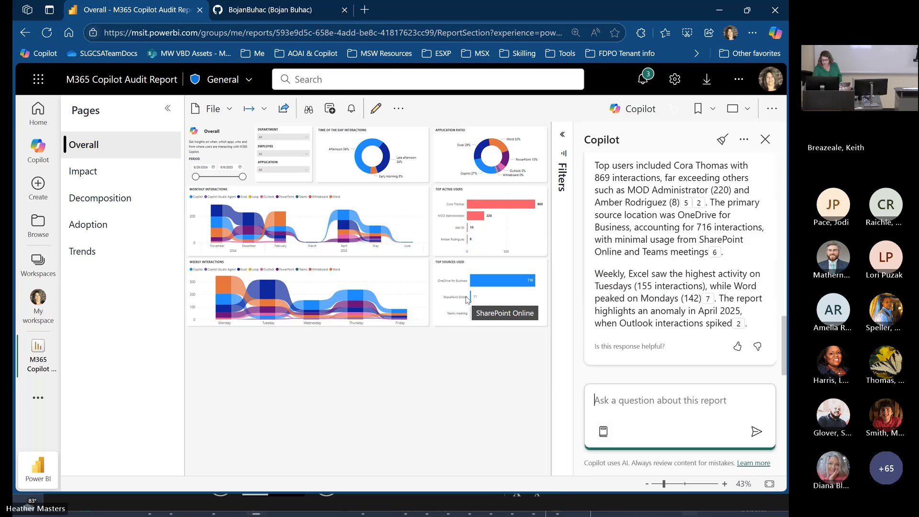
scroll(656, 222, "up", 3)
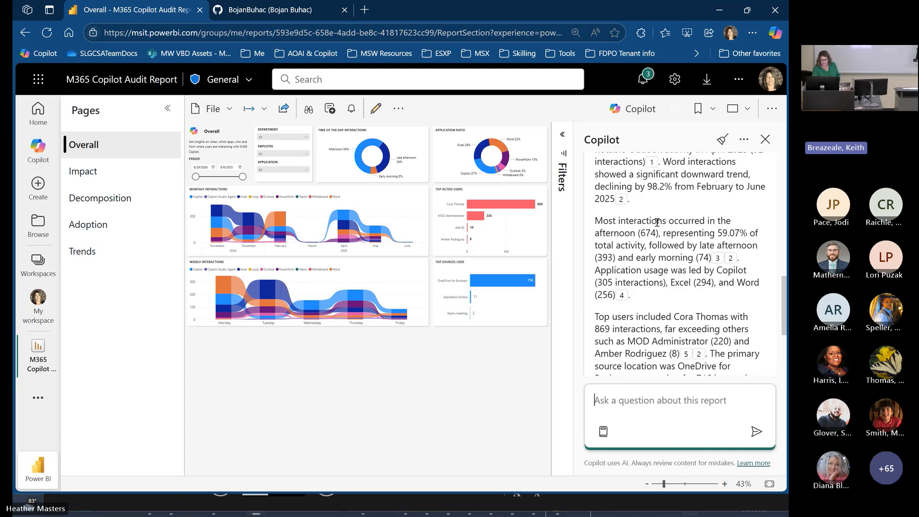
scroll(657, 222, "up", 2)
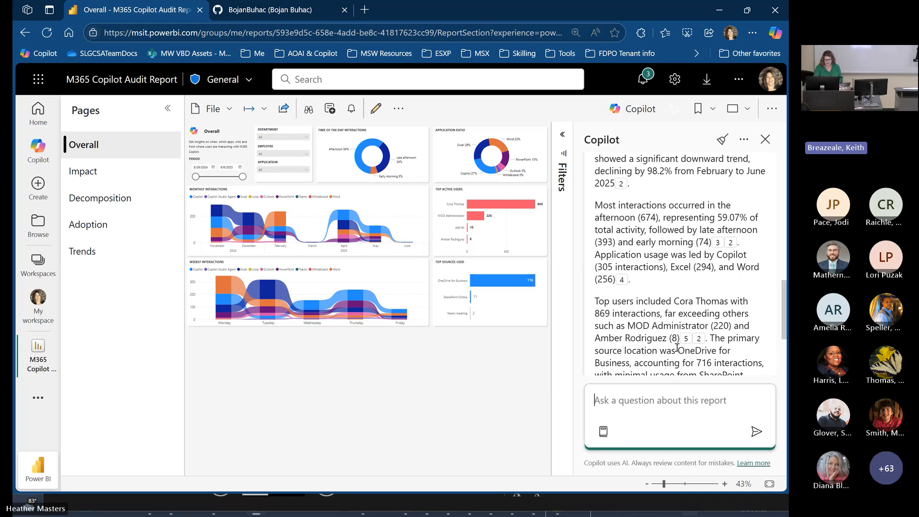
scroll(721, 303, "down", 3)
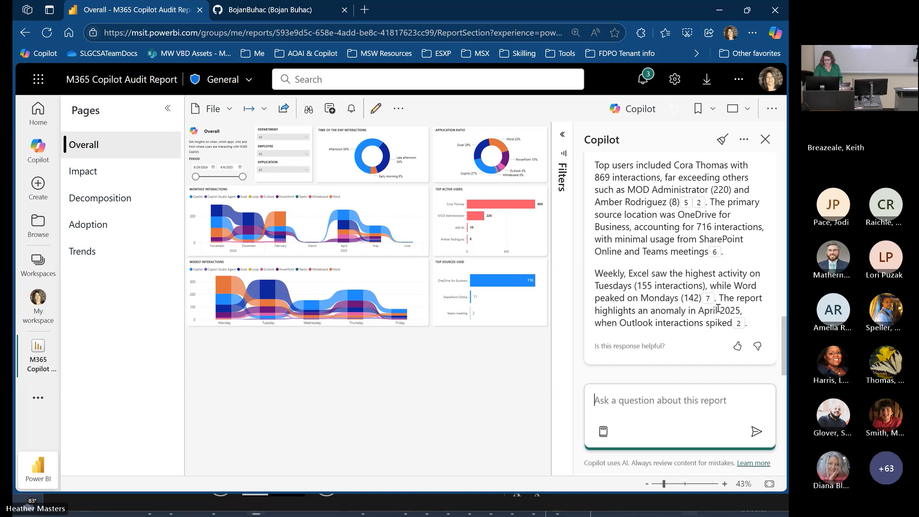
scroll(677, 309, "up", 10)
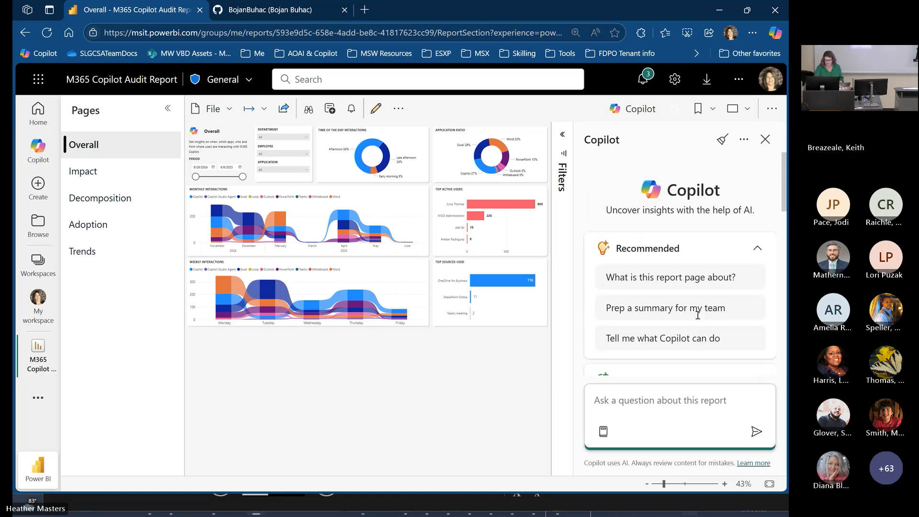
scroll(698, 309, "down", 3)
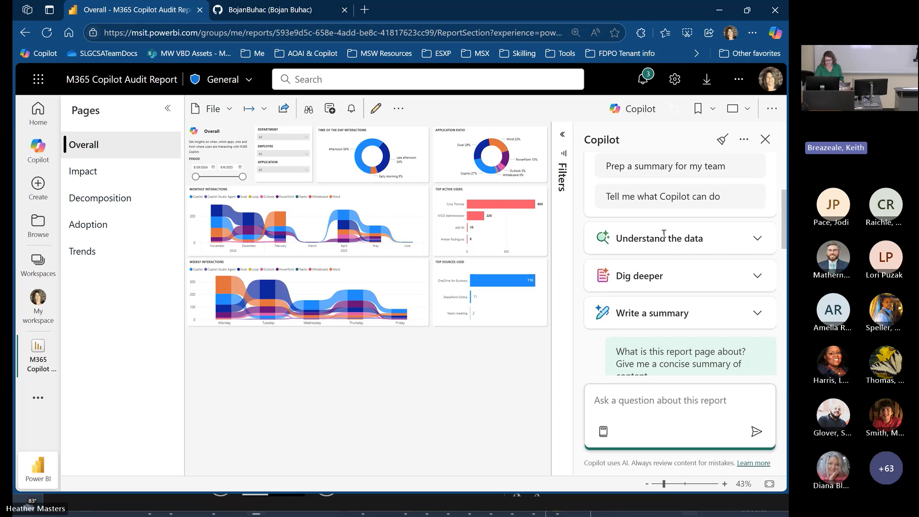
scroll(661, 235, "down", 2)
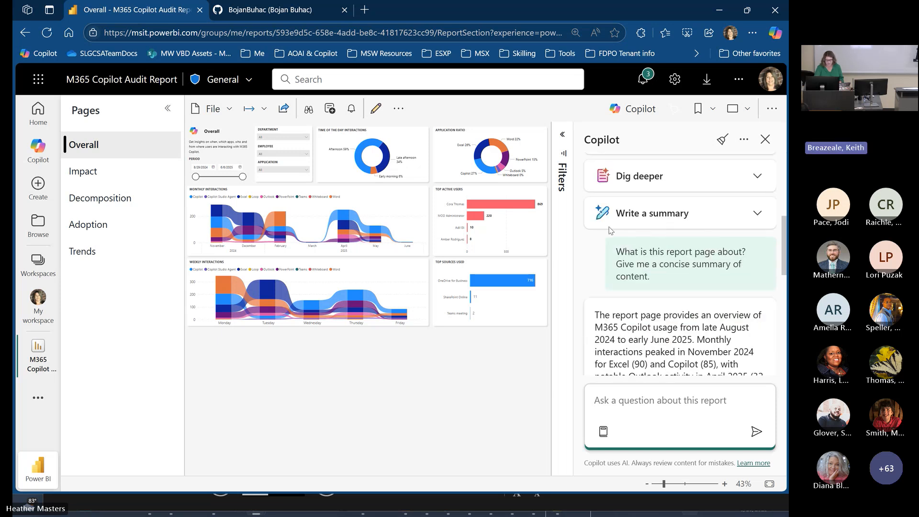
- Close the report's Copilot chat, switch to Power BI Desktop and dismiss the earlier publishing confirmation
left_click(765, 139)
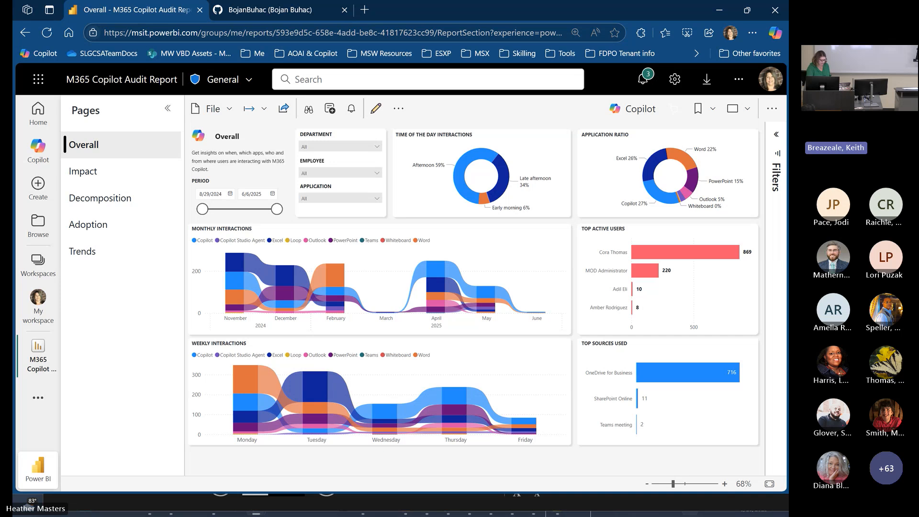
key("alt+Tab")
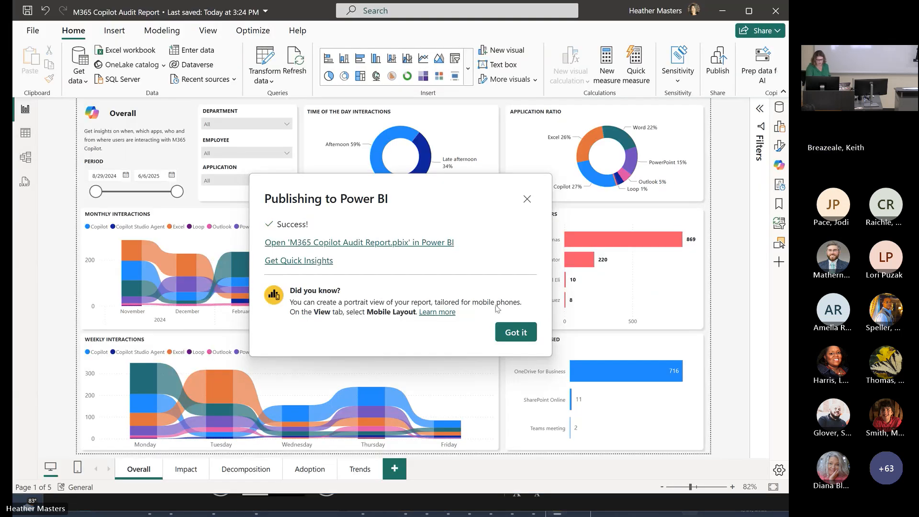
left_click(519, 332)
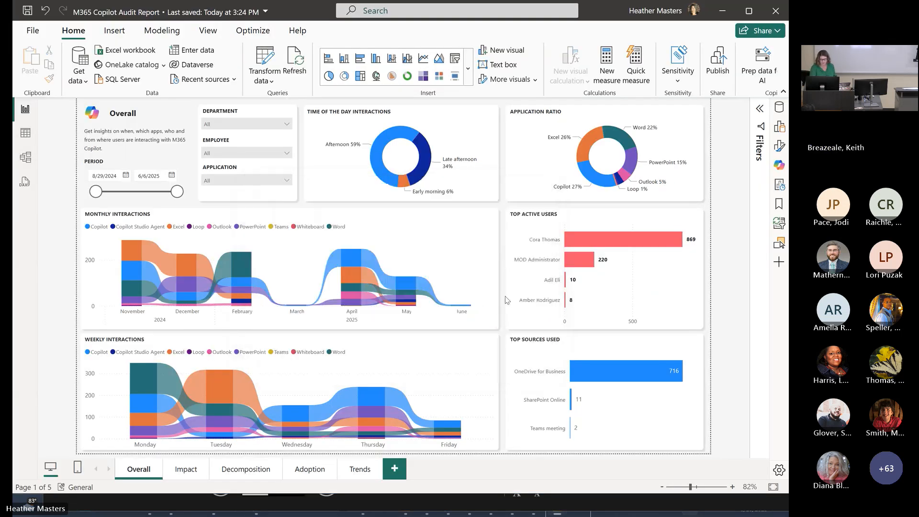
- Publish the M365 Copilot Audit Report to the SLG CSU MW Data Insight workspace and dismiss the confirmation
left_click(722, 71)
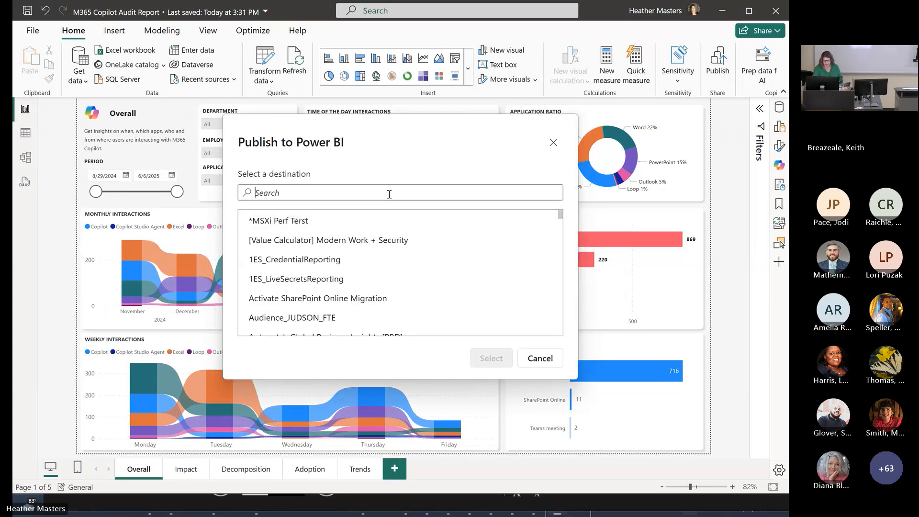
type("SL")
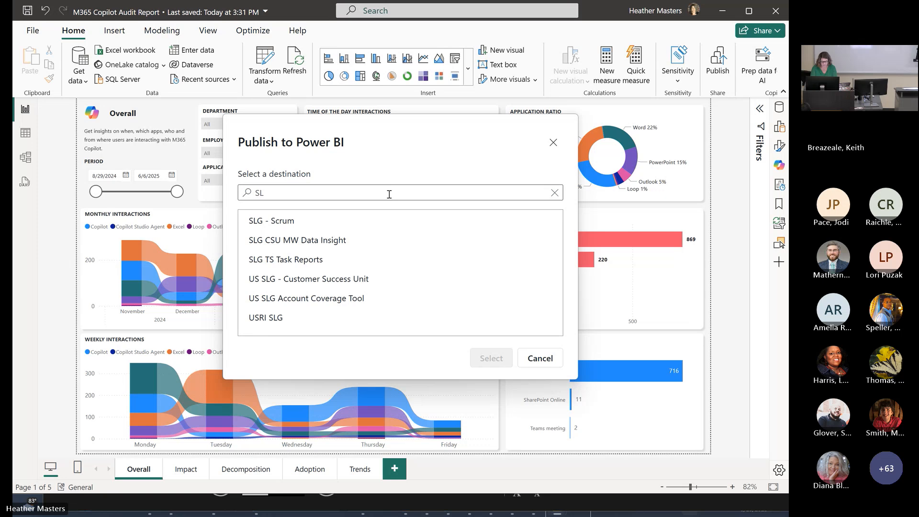
type("G")
left_click(333, 239)
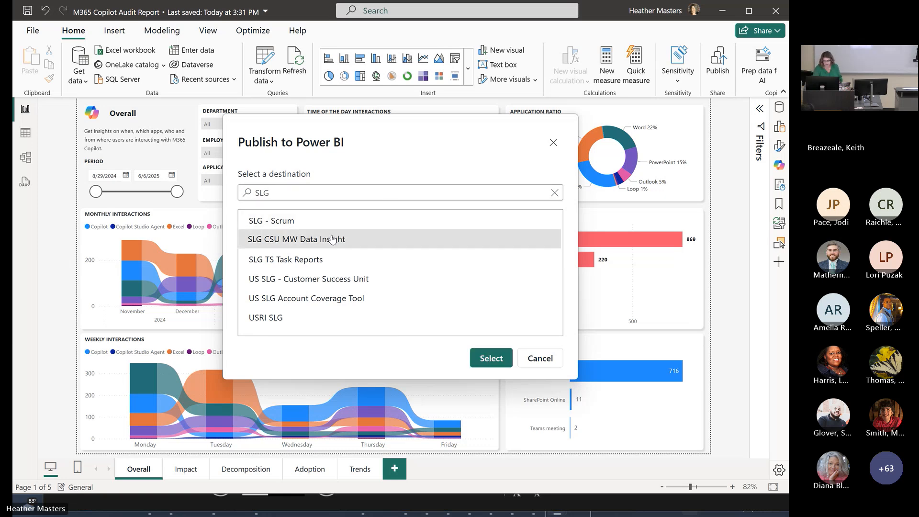
left_click(493, 359)
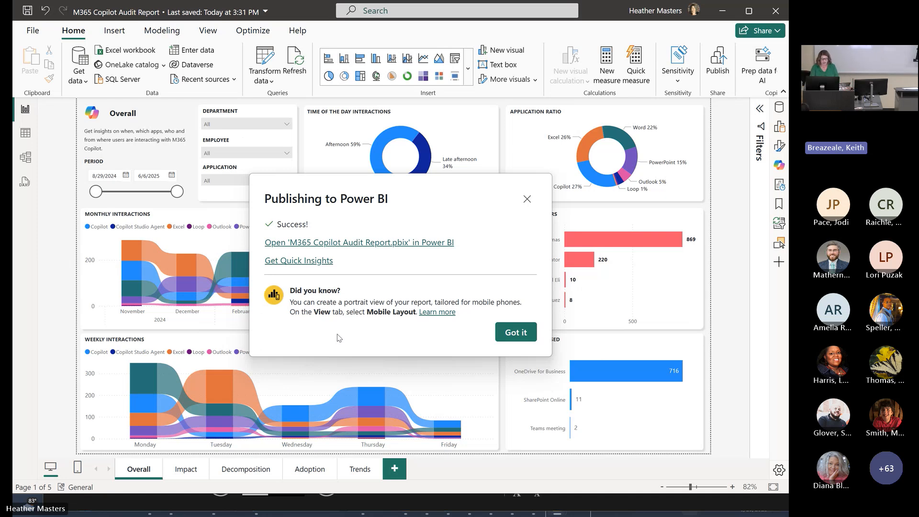
left_click(525, 335)
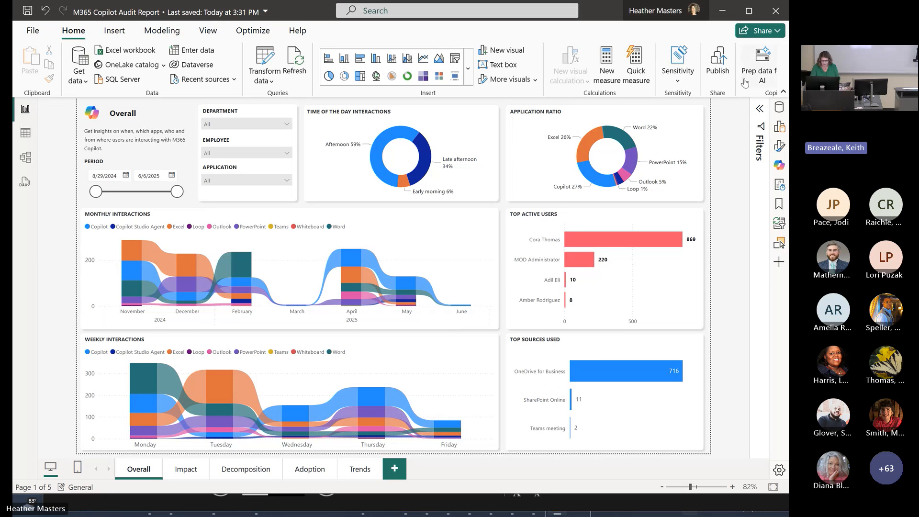
- Switch to the browser, find the SLG CSU MW Data Insight workspace by searching "slg", and open its M365 Copilot Audit Report
left_click(721, 11)
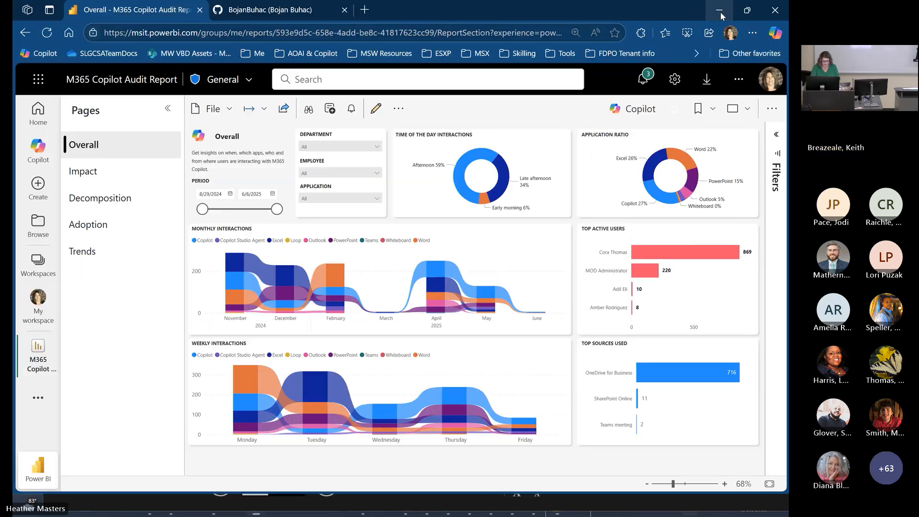
left_click(16, 270)
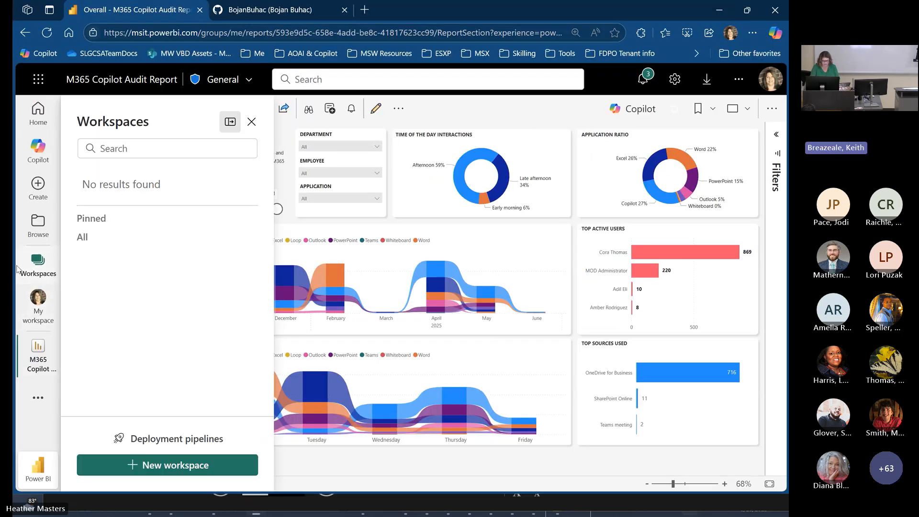
left_click(158, 149)
type("slg")
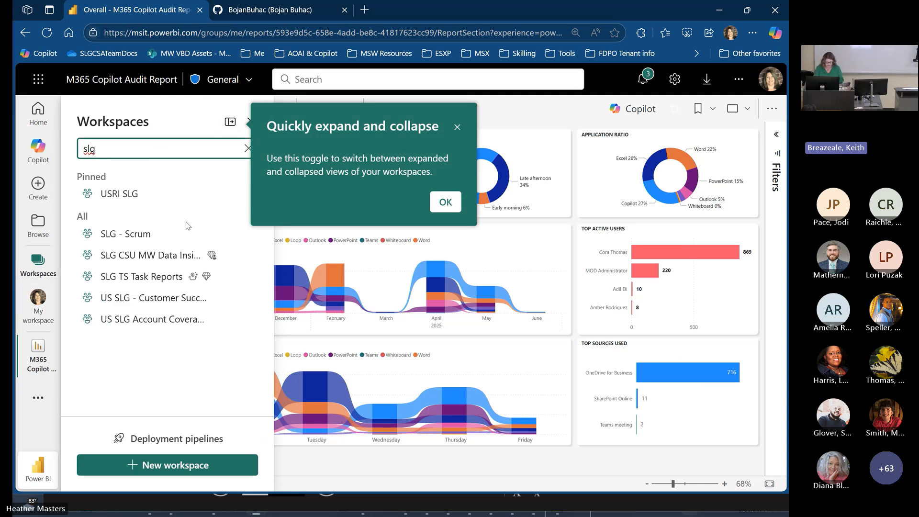
left_click(144, 255)
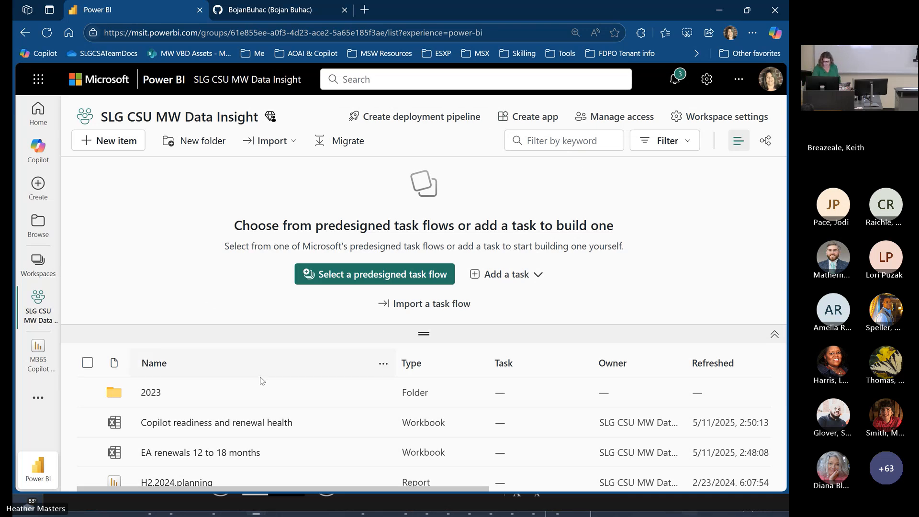
scroll(262, 381, "down", 2)
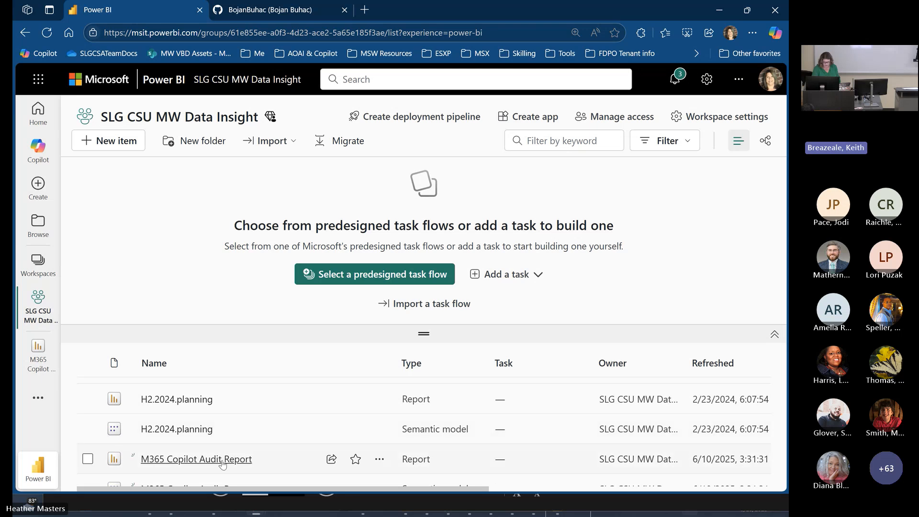
left_click(222, 460)
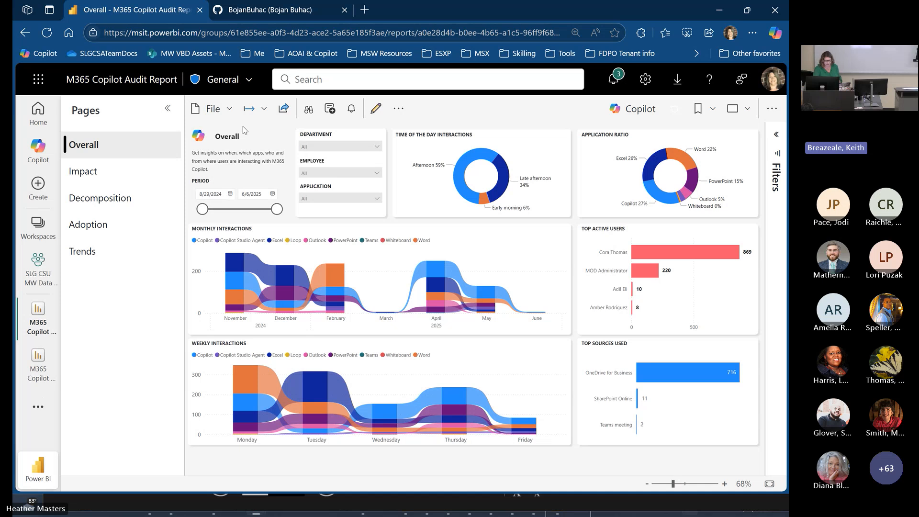
- Return to the SLG CSU MW Data Insight workspace, open its access management and view the role options for the first listed person
left_click(38, 269)
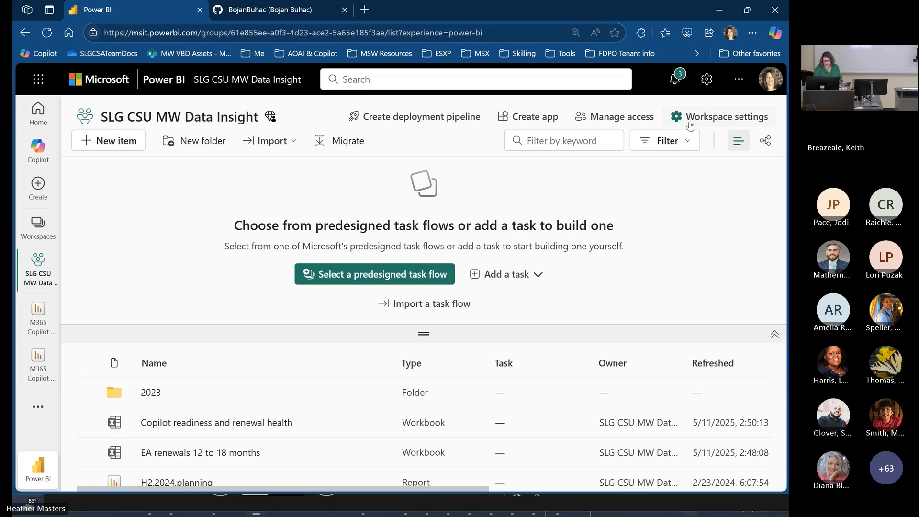
left_click(631, 116)
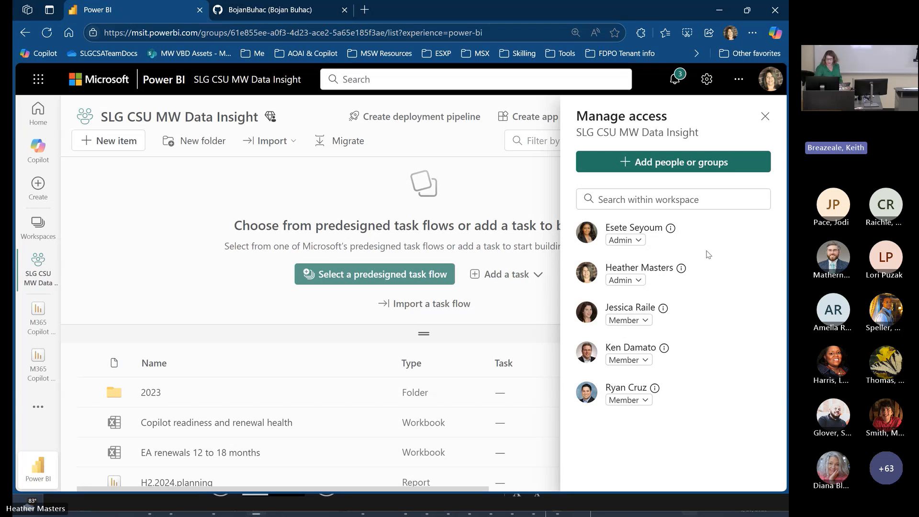
left_click(628, 242)
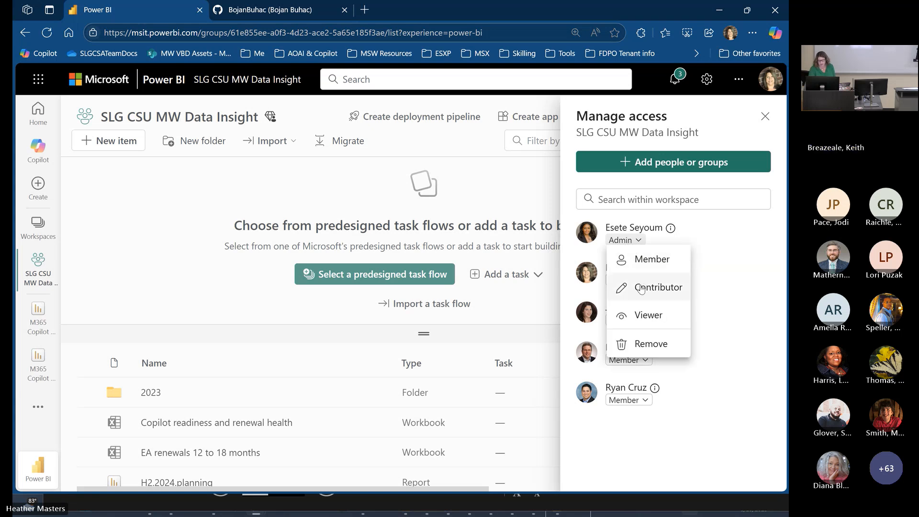
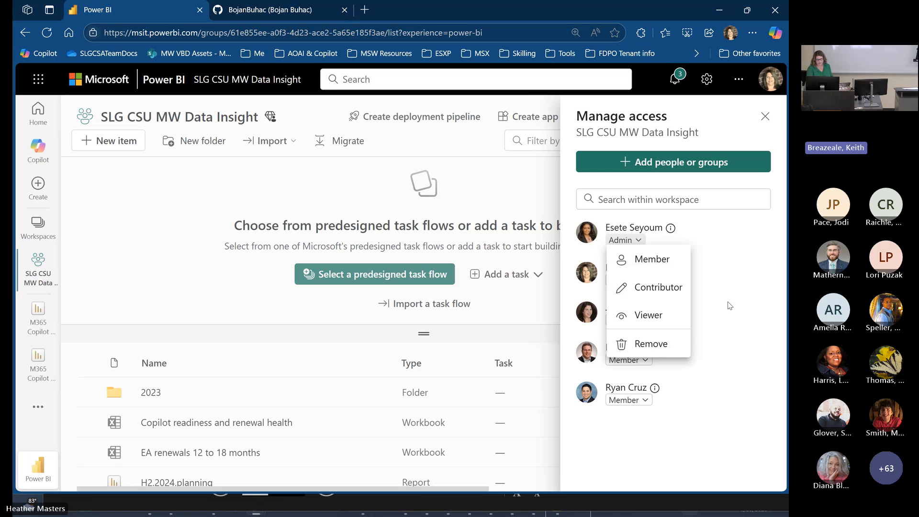
- Close the workspace's access management and open the refresh settings of the M365 Copilot Audit Report semantic model
left_click(694, 287)
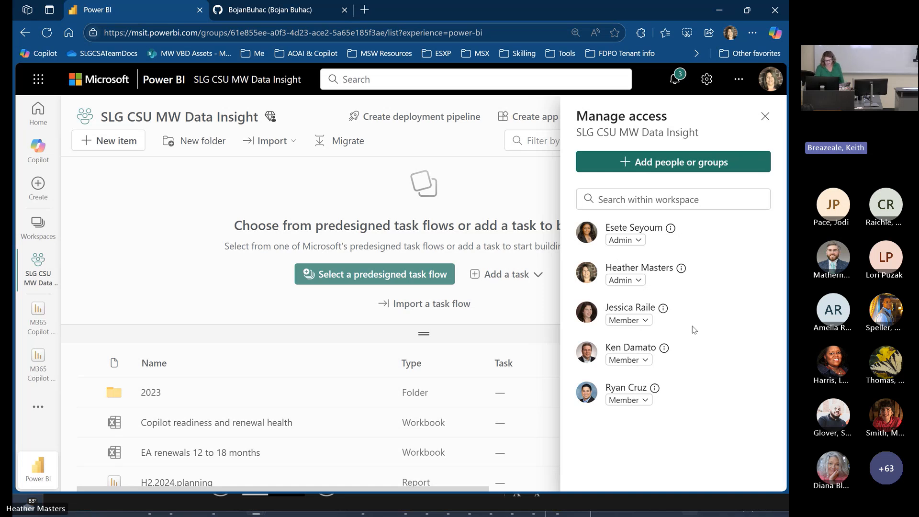
left_click(764, 116)
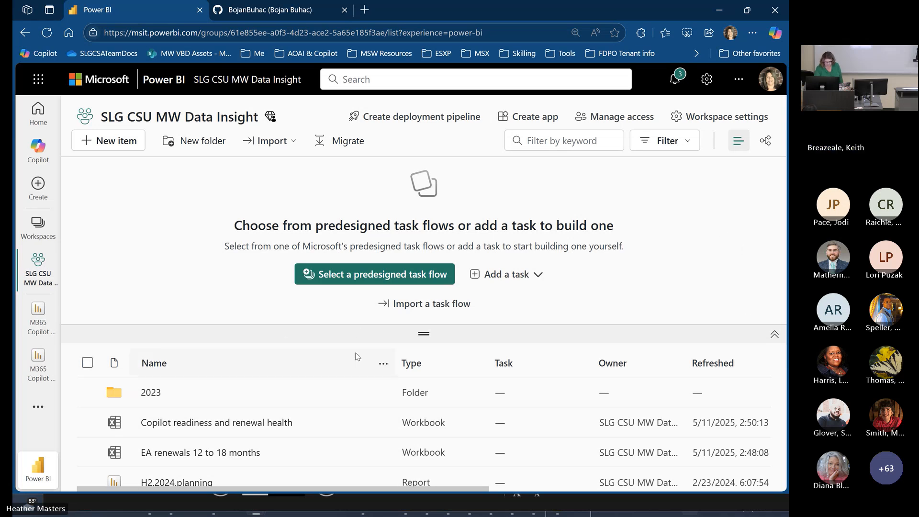
scroll(587, 392, "down", 2)
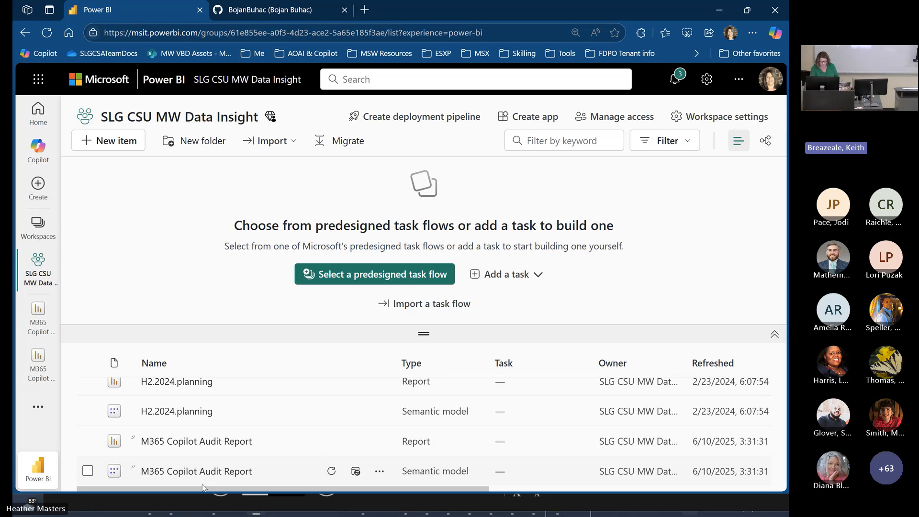
left_click(358, 472)
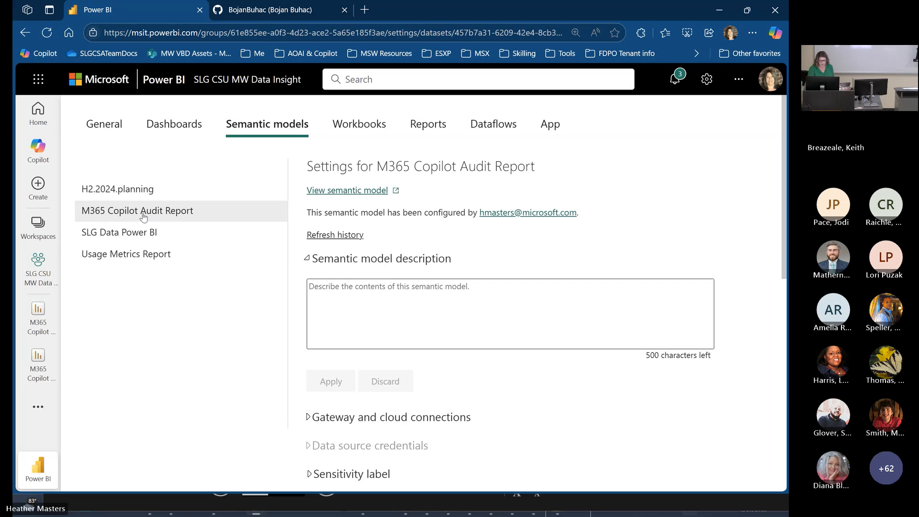
- Leave the semantic model settings for the general settings and reopen the M365 Copilot Audit Report from the SLG CSU MW Data Insight workspace
left_click(103, 125)
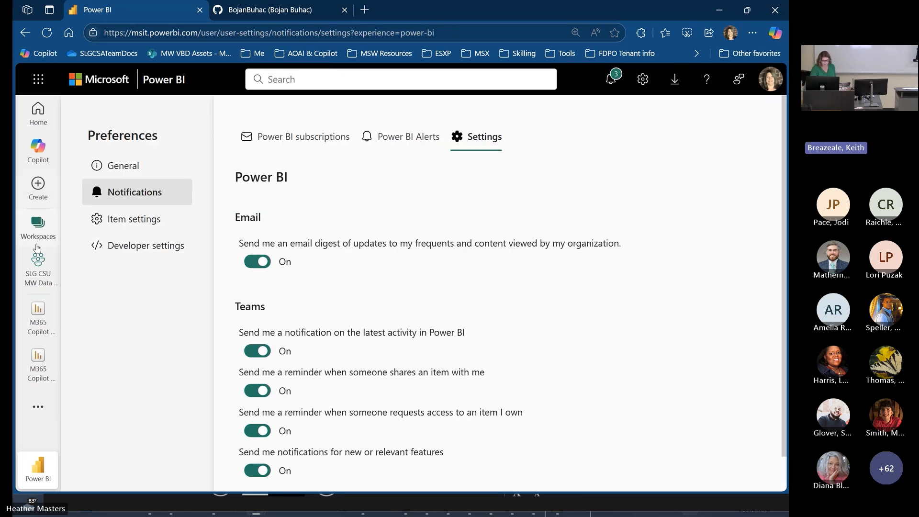
left_click(35, 321)
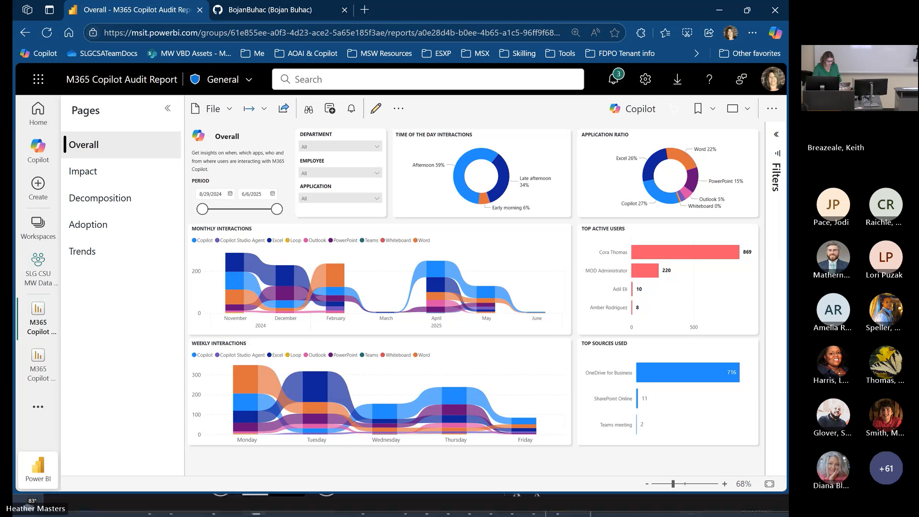
- Switch to the PowerPoint slide show and advance from slide 10 to slide 18, "Finding the report in Power BI"
key("alt+Tab")
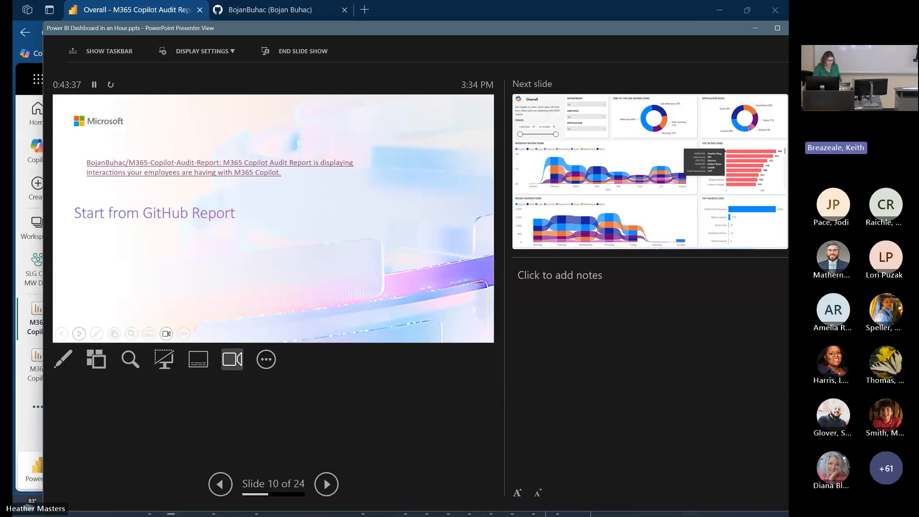
left_click(79, 334)
left_click(79, 333)
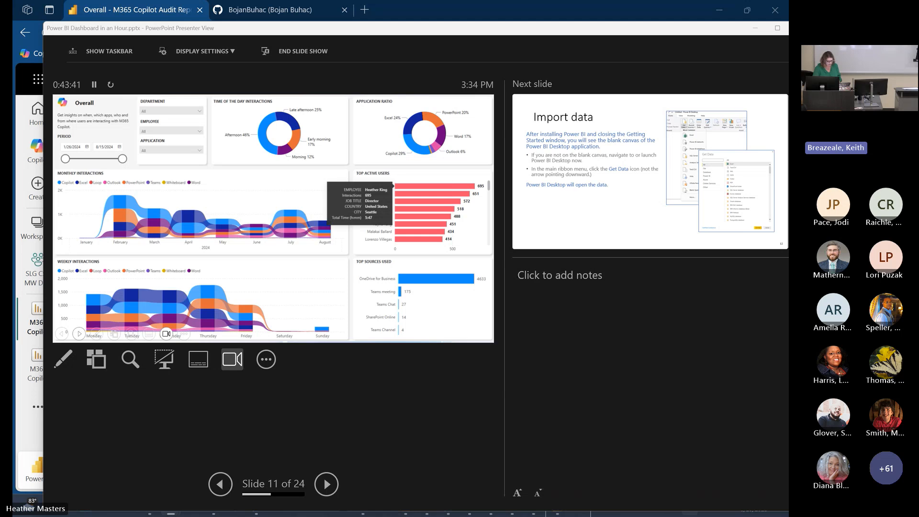
left_click(79, 334)
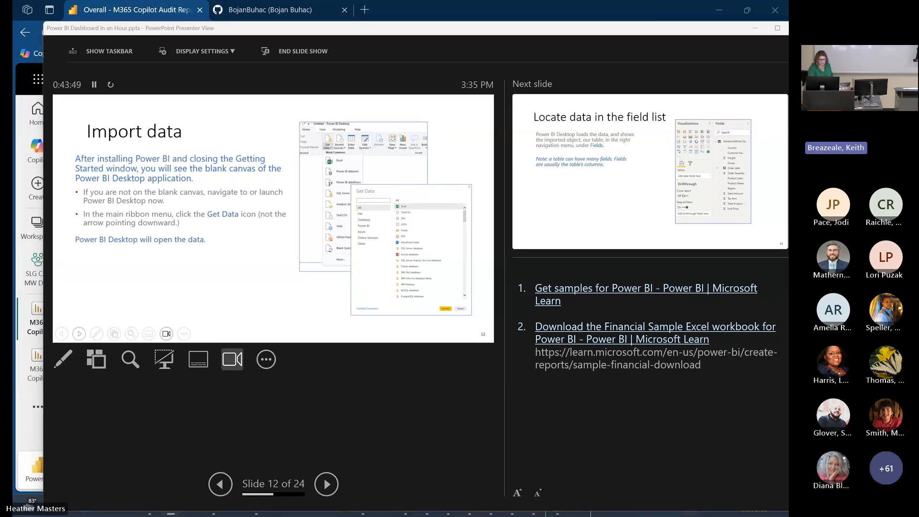
key("Right")
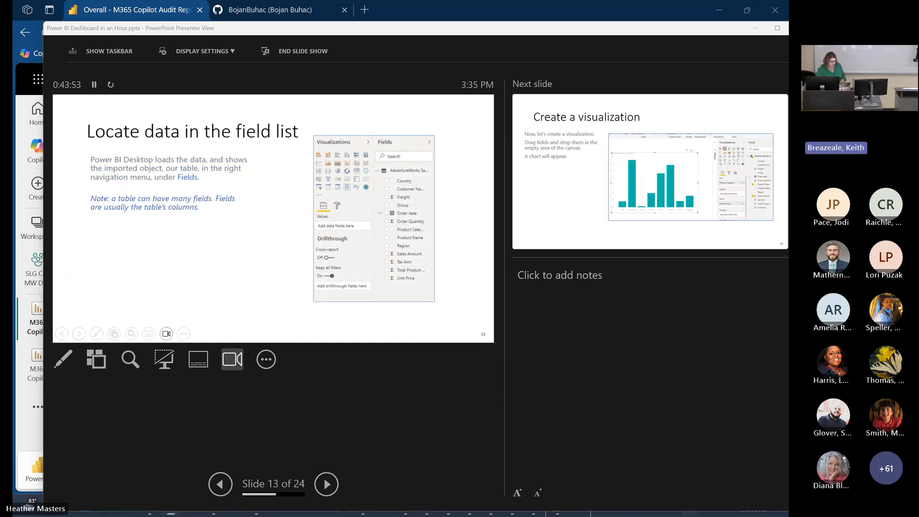
key("Right")
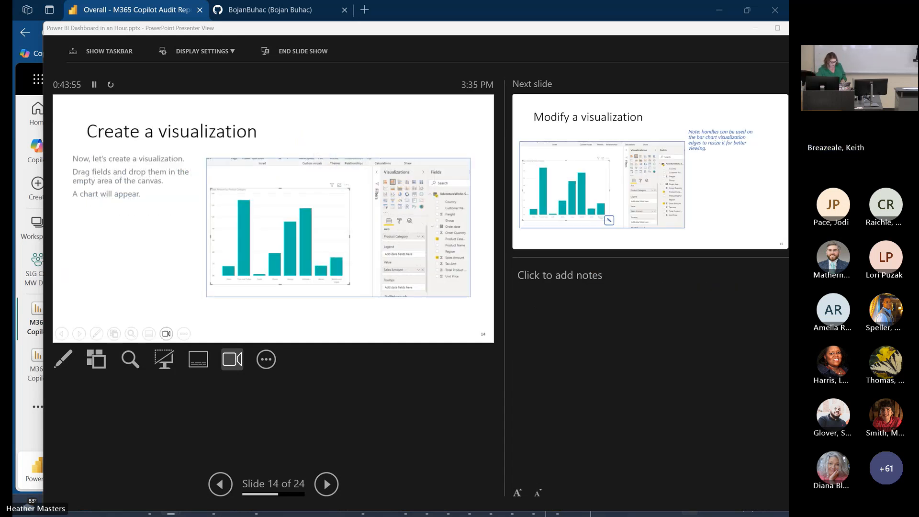
key("Right")
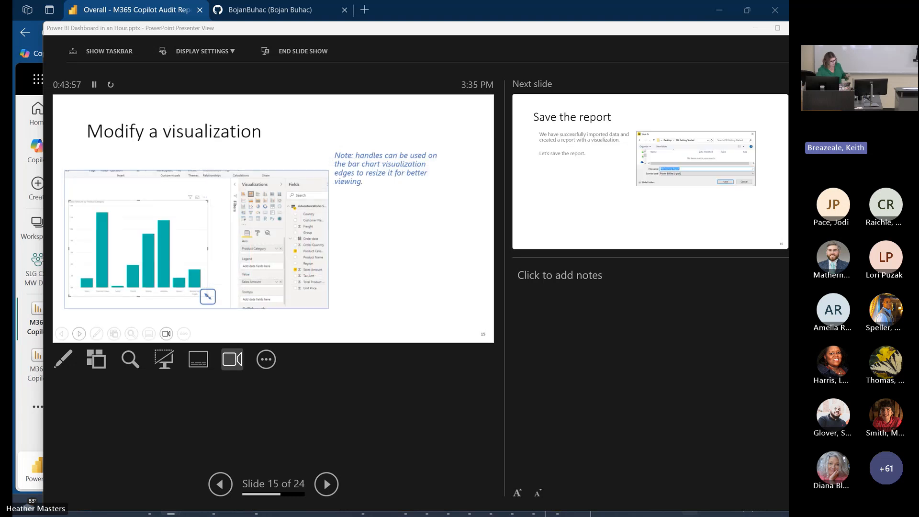
key("Right")
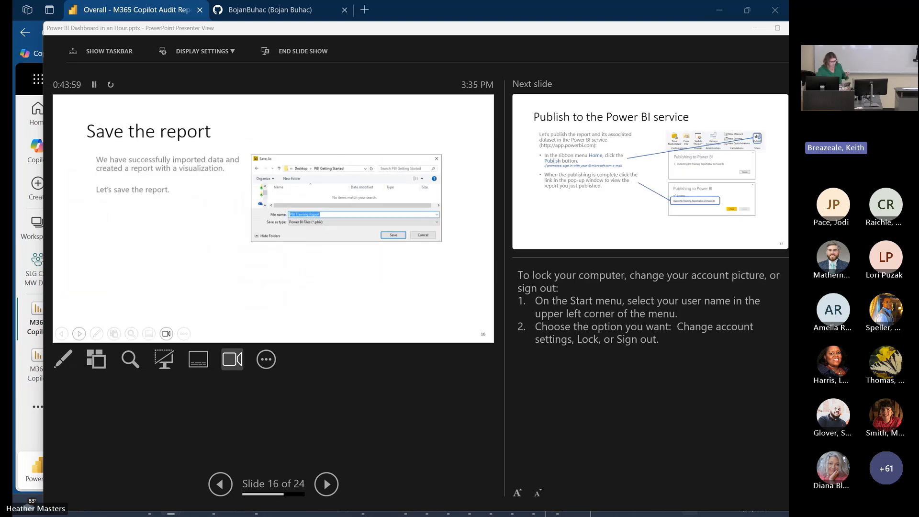
key("Right")
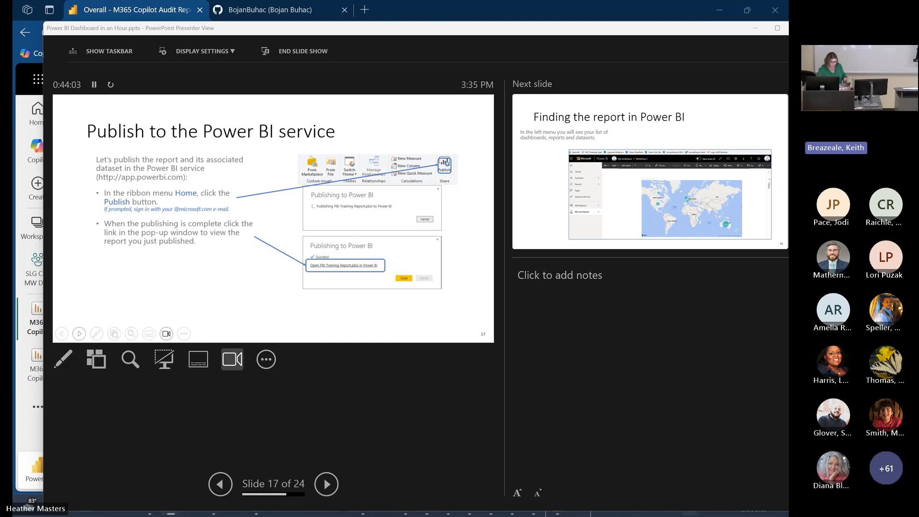
key("Right")
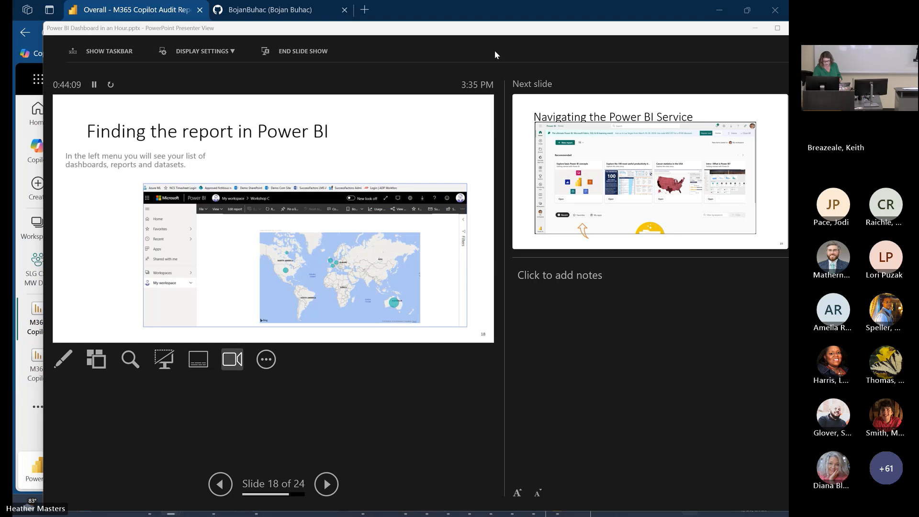
- Swap Presenter View and Slide Show between the displays
left_click_drag(538, 15, 0, 163)
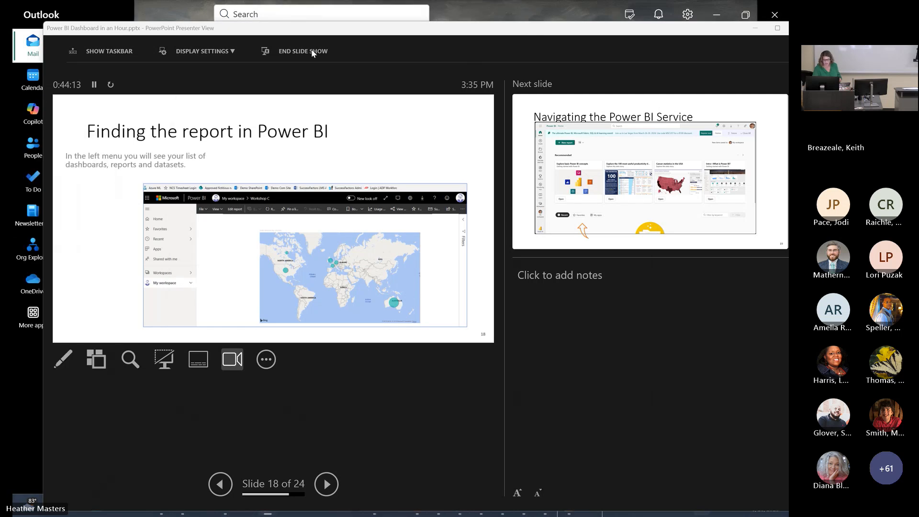
left_click(216, 51)
left_click(216, 52)
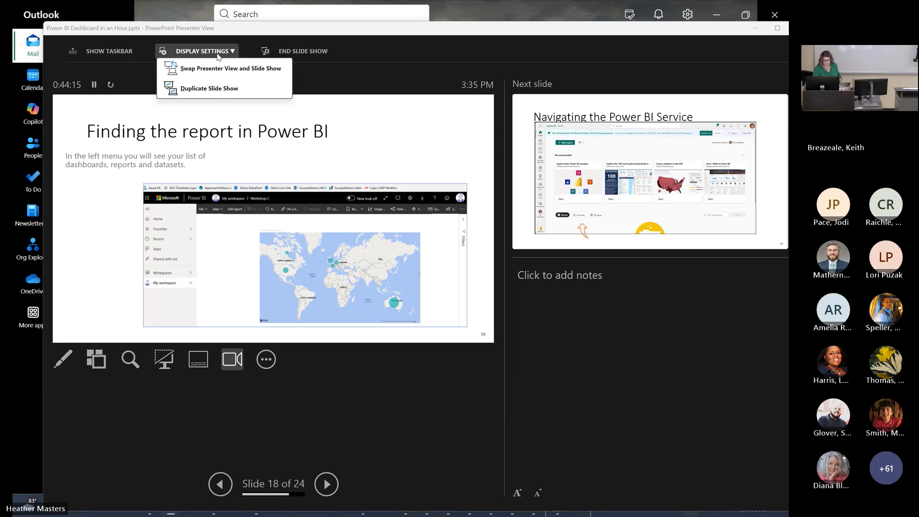
left_click(220, 68)
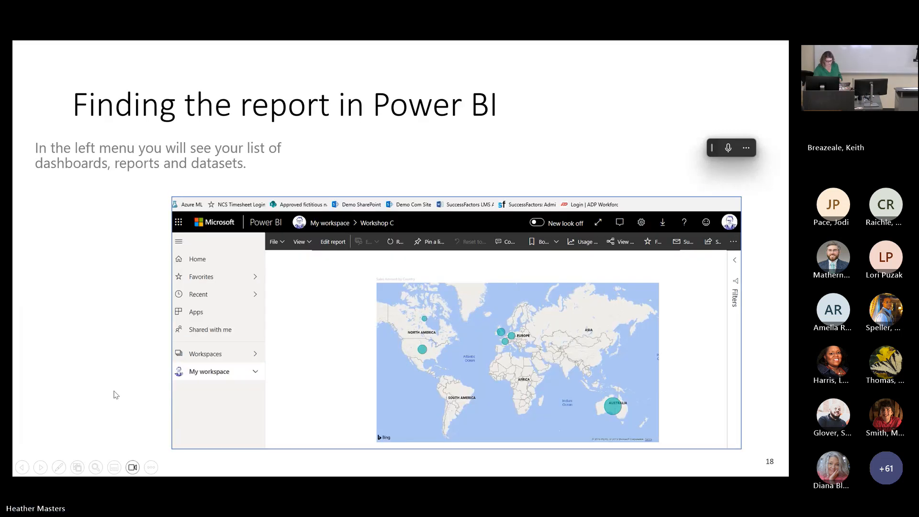
- Go back to the "Save the report" slide and review the slides forward to "Finding the report in Power BI"
left_click(23, 467)
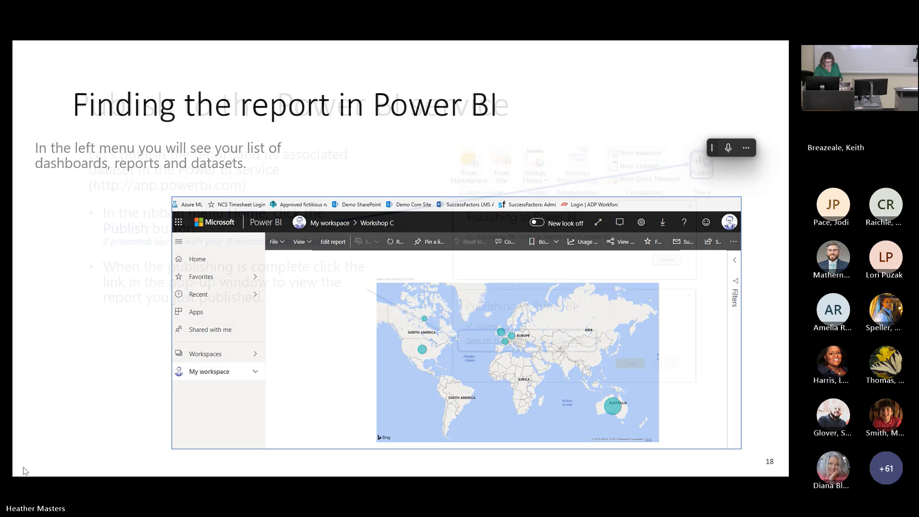
left_click(23, 468)
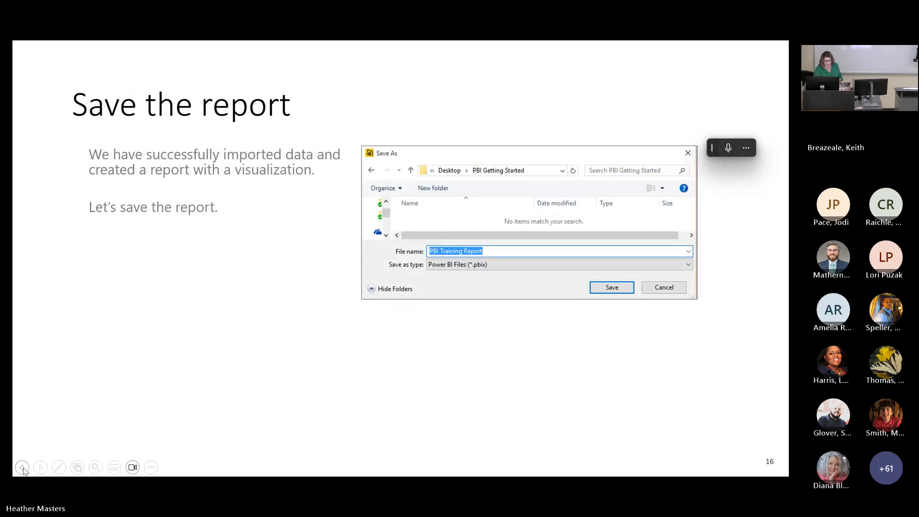
left_click(41, 467)
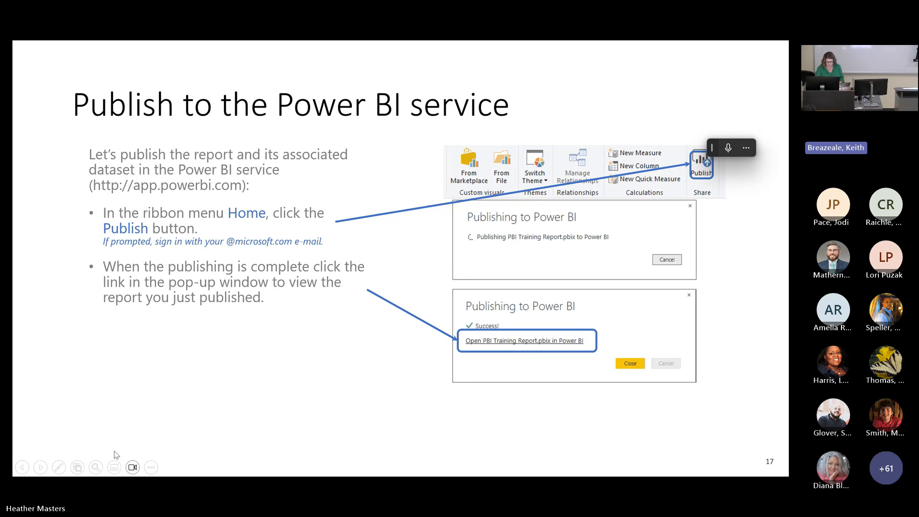
left_click(41, 467)
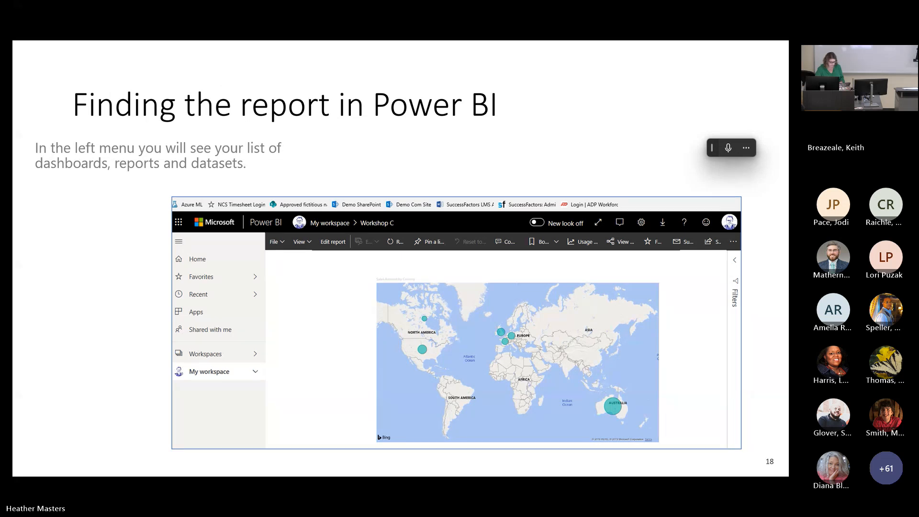
- Switch to the browser, go to the Power BI home page and open the M365 Copilot Audit Report from the recent items
left_click_drag(13, 209, 401, 2)
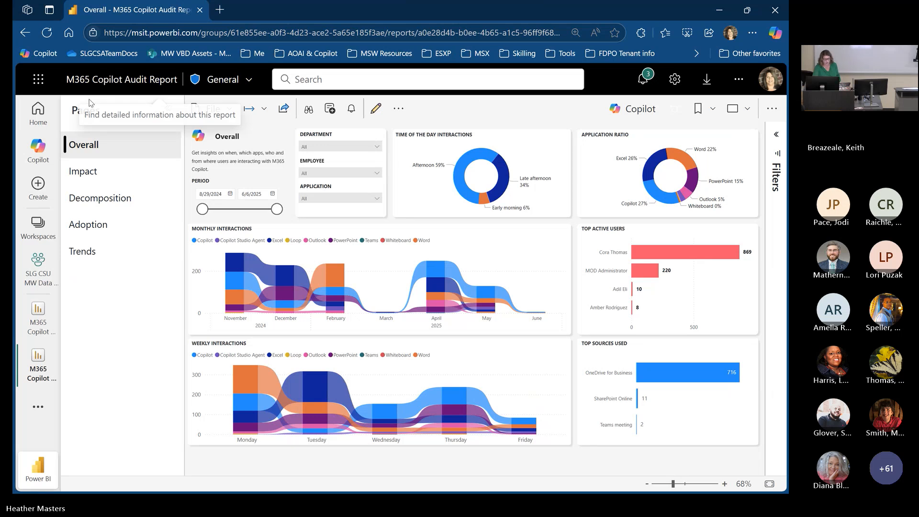
left_click(48, 118)
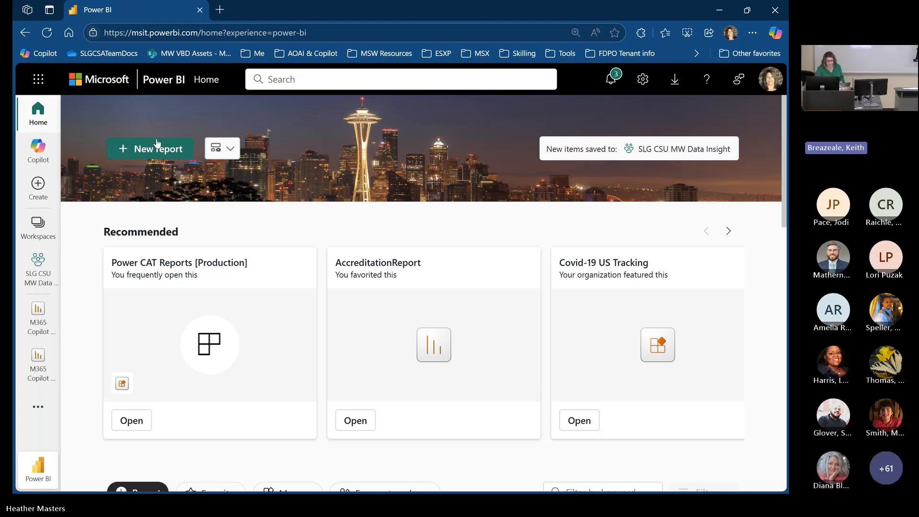
scroll(400, 172, "down", 5)
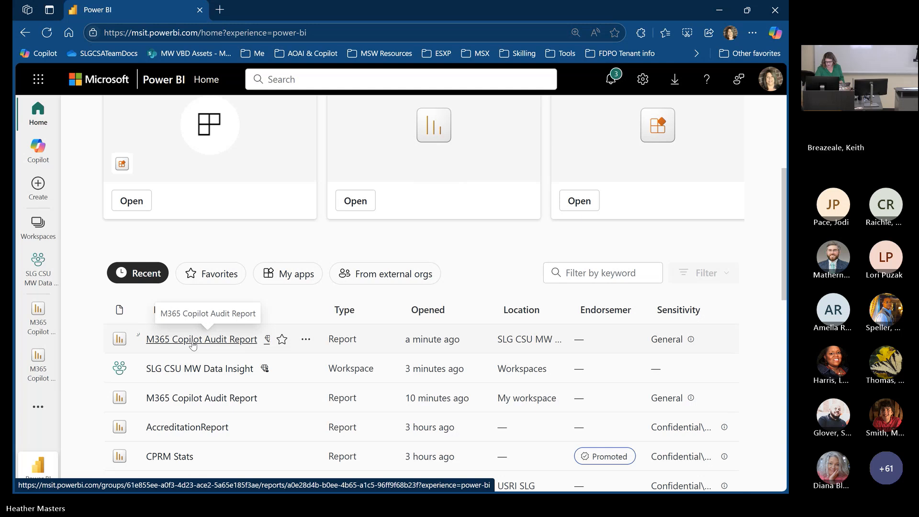
left_click(193, 341)
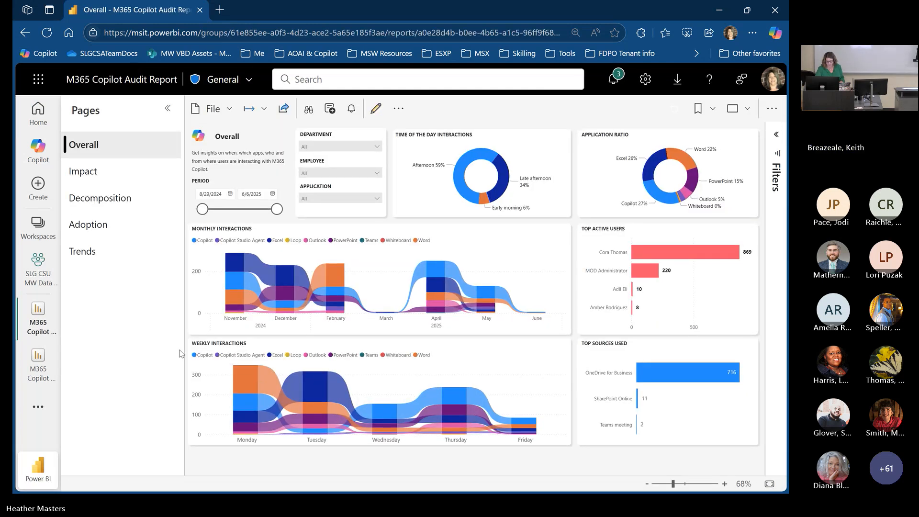
- View the sharing and other options of the Top Active Users chart, cross-highlight the report by its longest bar and clear the highlight
mouse_move(330, 295)
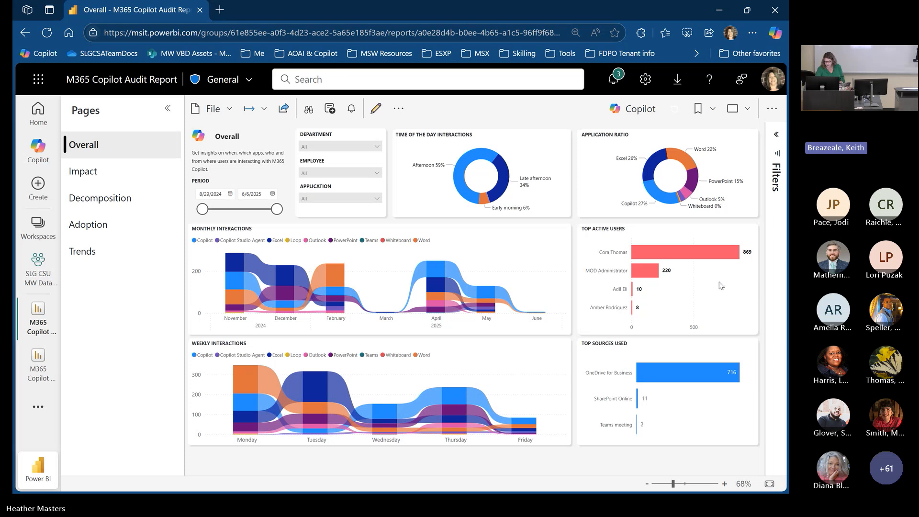
right_click(695, 254)
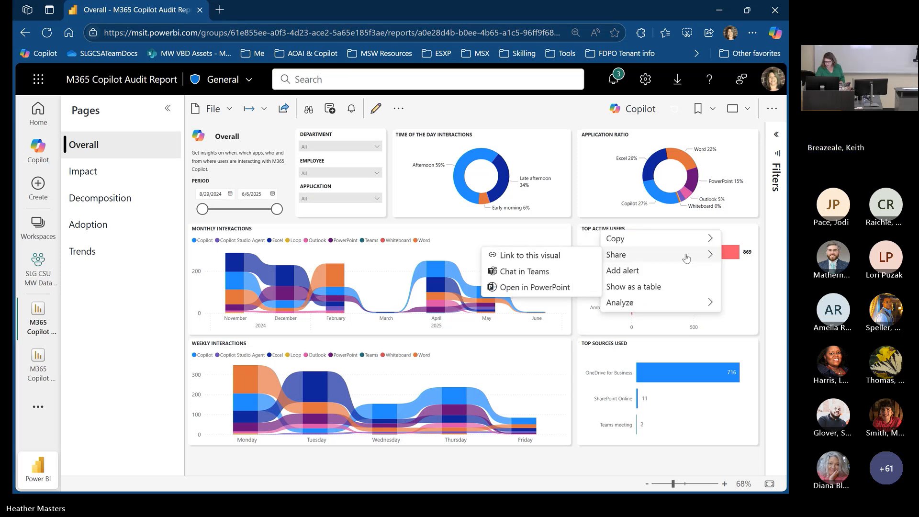
mouse_move(689, 239)
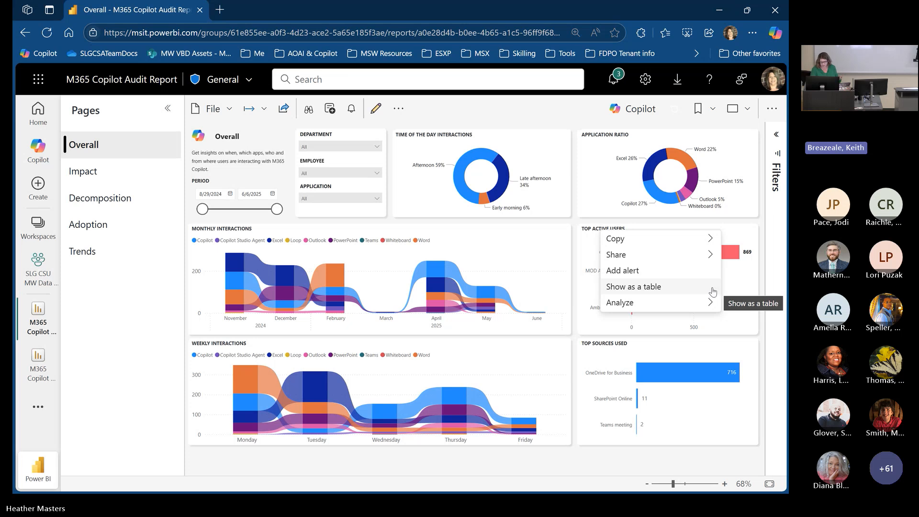
left_click(733, 256)
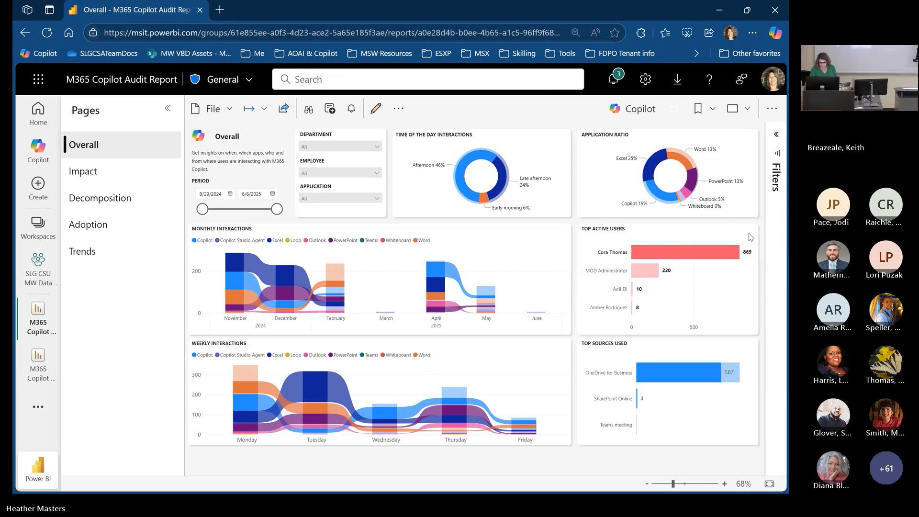
left_click(717, 259)
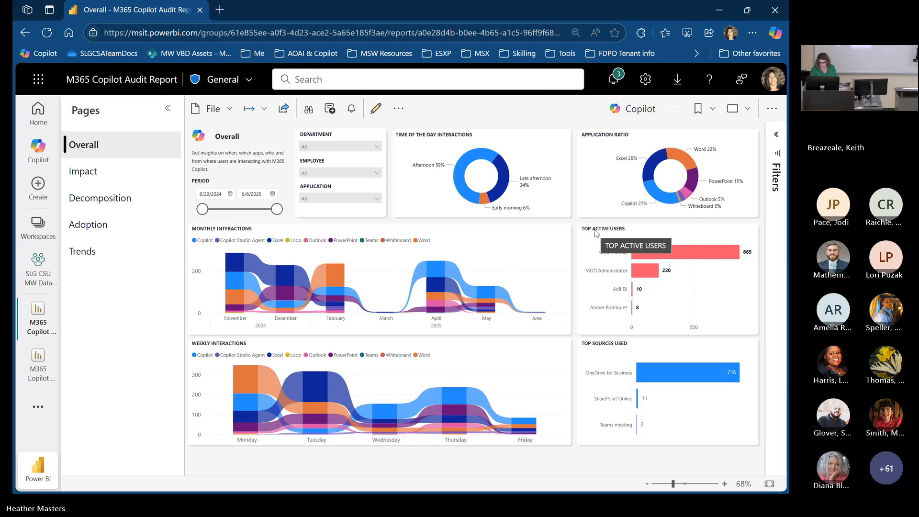
- Reopen the options of the Top Active Users chart and view its alert, analyze and copy choices
right_click(746, 233)
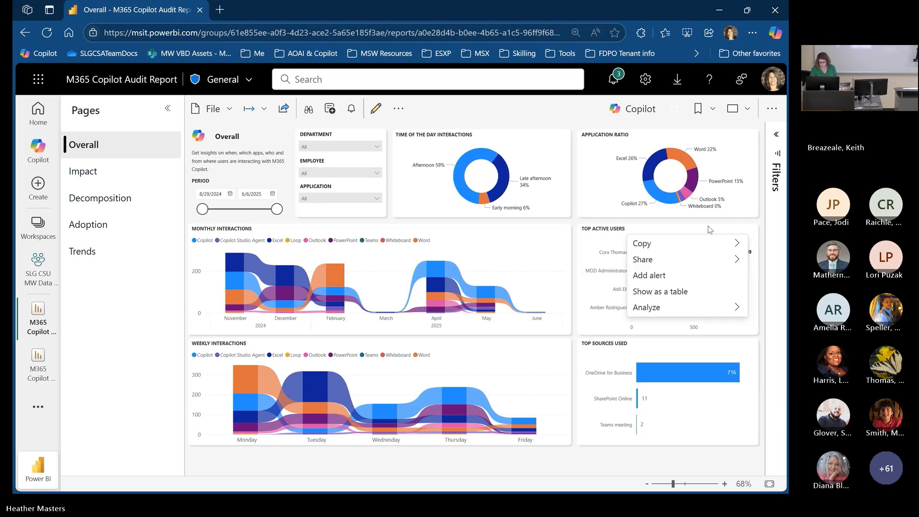
mouse_move(701, 261)
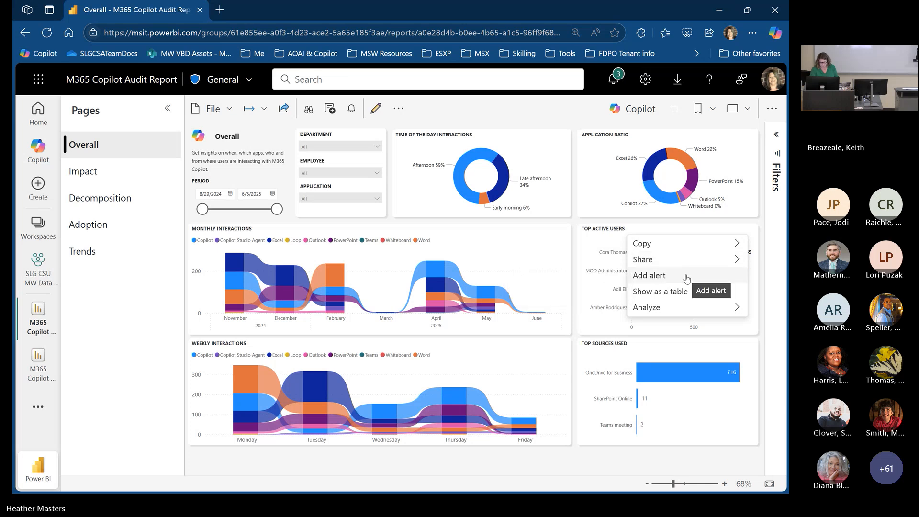
mouse_move(670, 310)
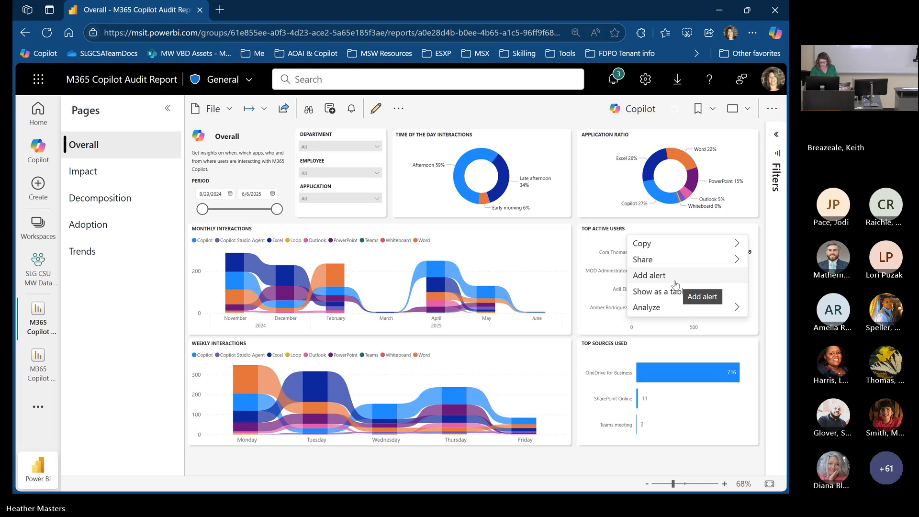
mouse_move(694, 243)
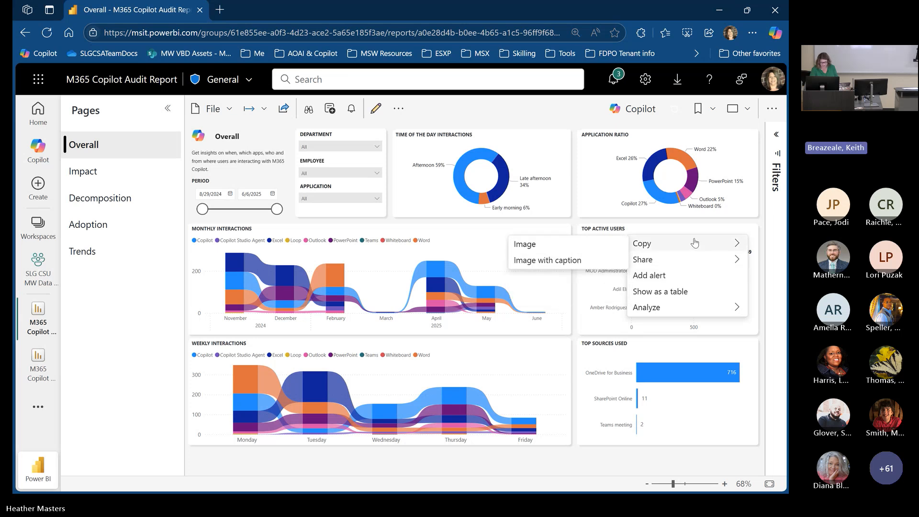
- View the options of the Monthly Interactions chart and start adding an alert on the Top Active Users chart
left_click(652, 234)
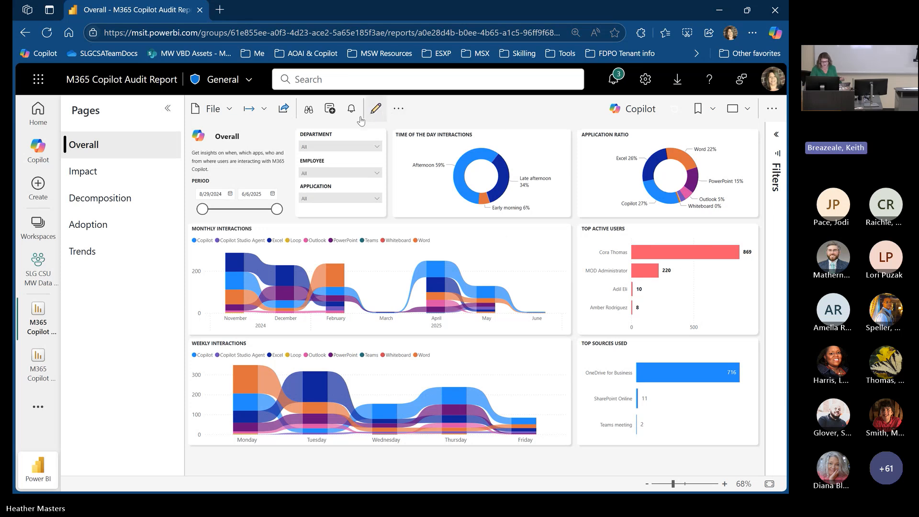
right_click(498, 260)
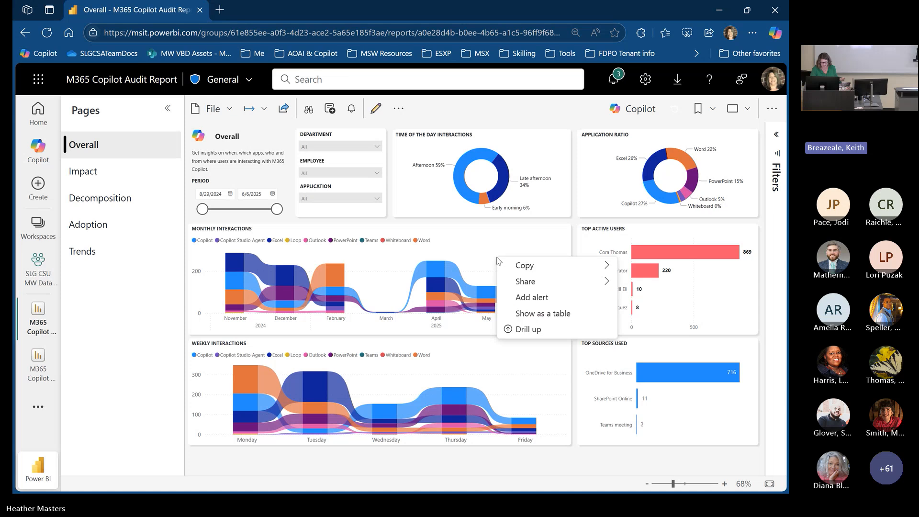
right_click(677, 284)
left_click(625, 323)
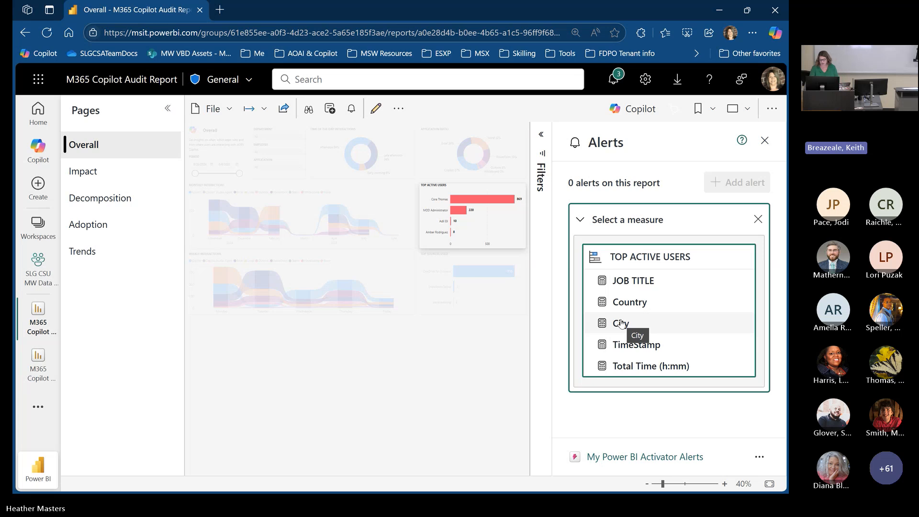
- Create the Top Active Users alert on the Total Time (h:mm) measure
mouse_move(637, 255)
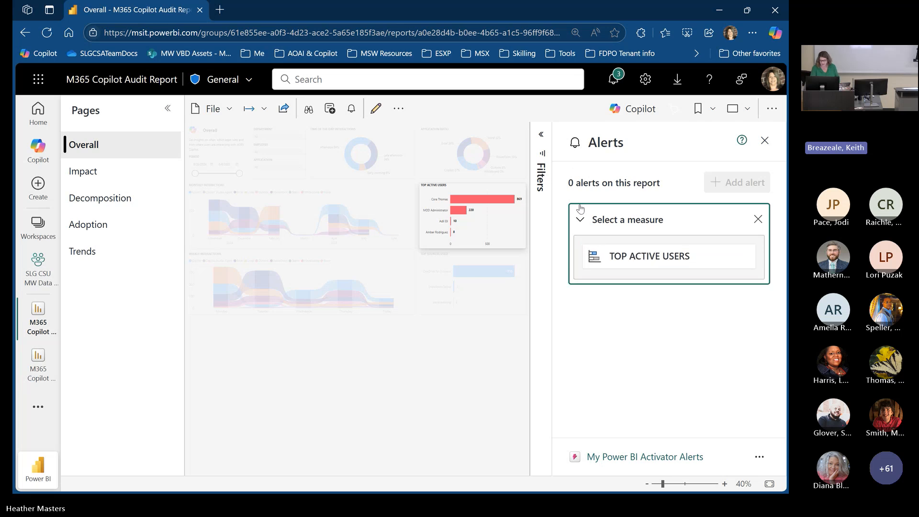
left_click(578, 223)
left_click(579, 224)
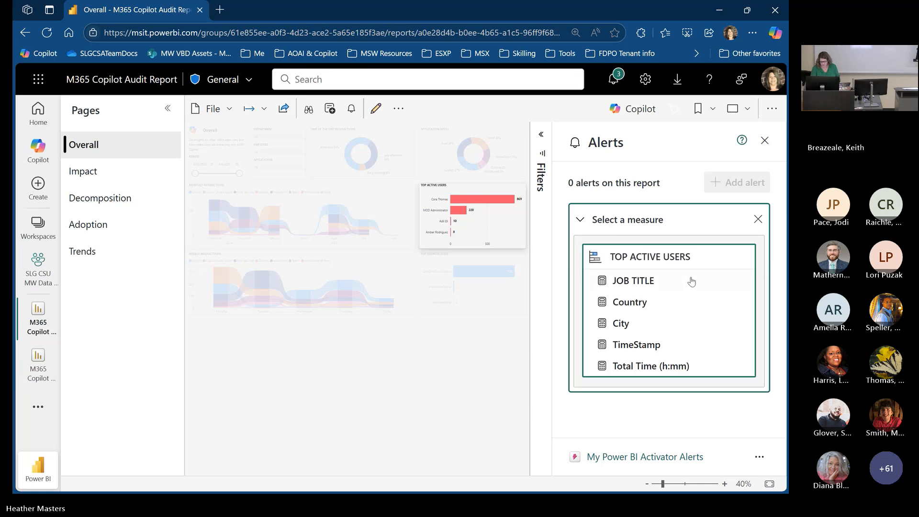
left_click(683, 366)
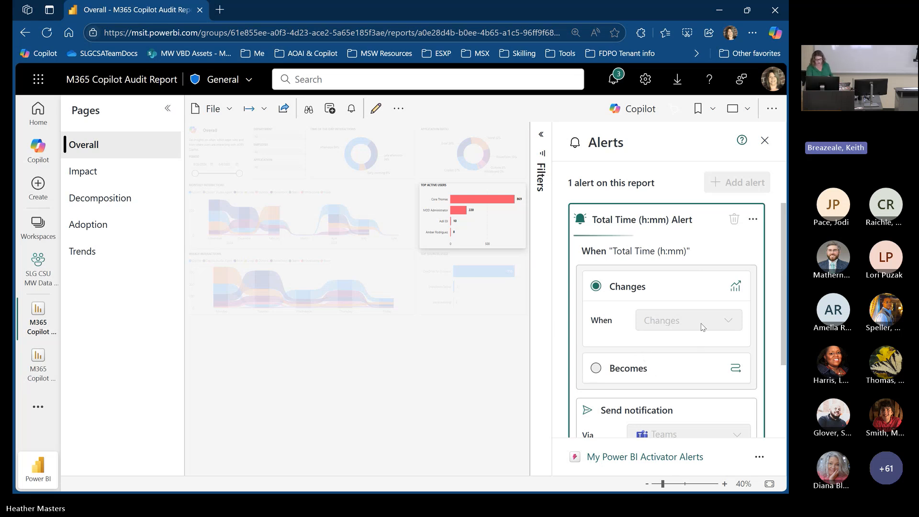
- Try Email as the alert's notification channel, set it back to Teams, apply the alert and close the alerts
scroll(694, 325, "down", 1)
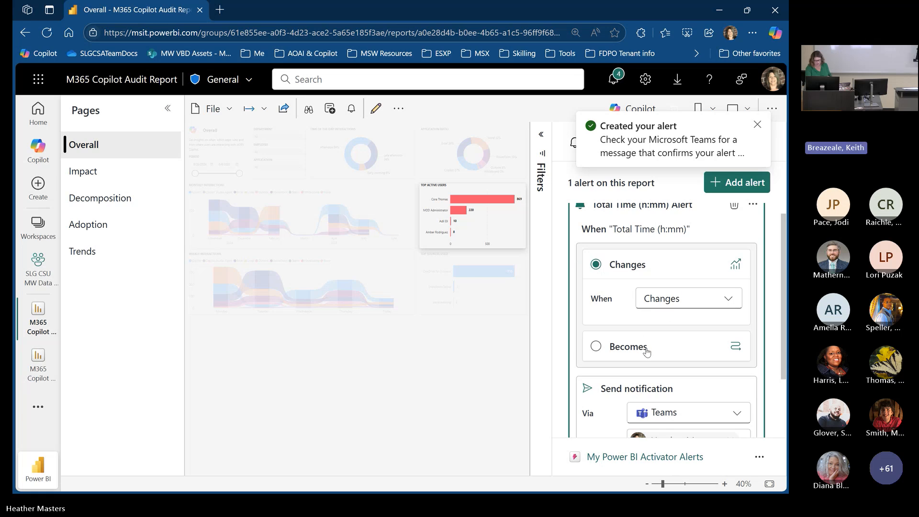
scroll(646, 352, "down", 3)
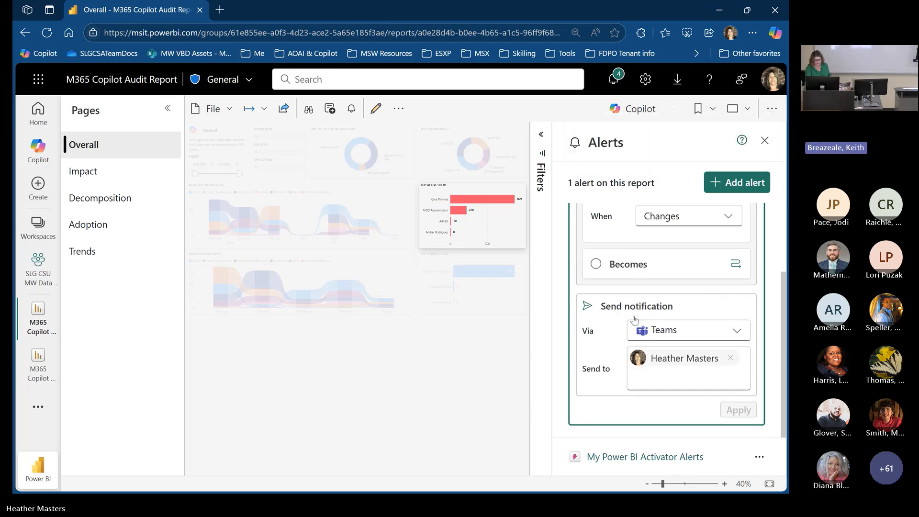
left_click(672, 338)
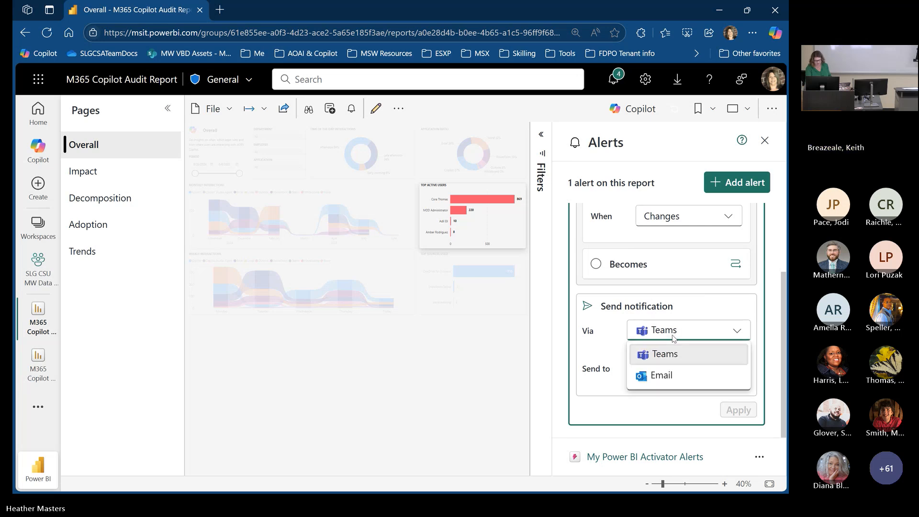
left_click(663, 375)
left_click(691, 336)
left_click(678, 354)
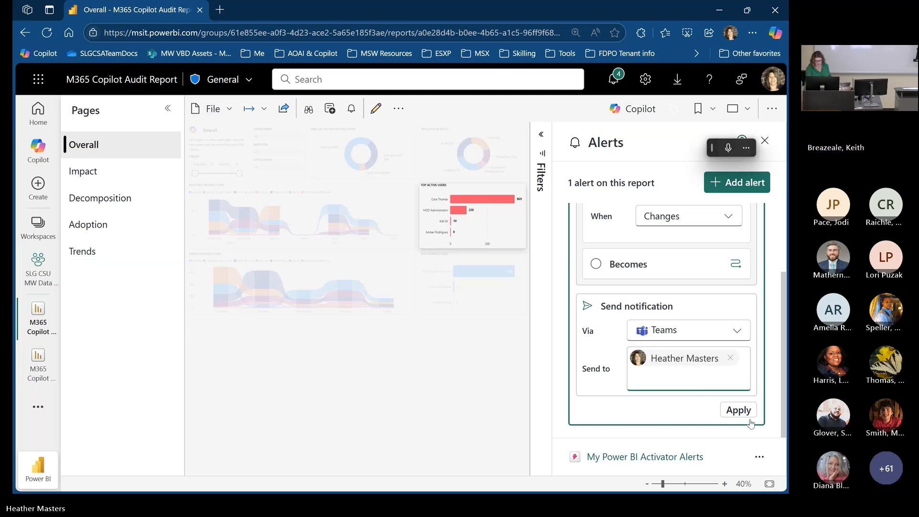
left_click(739, 410)
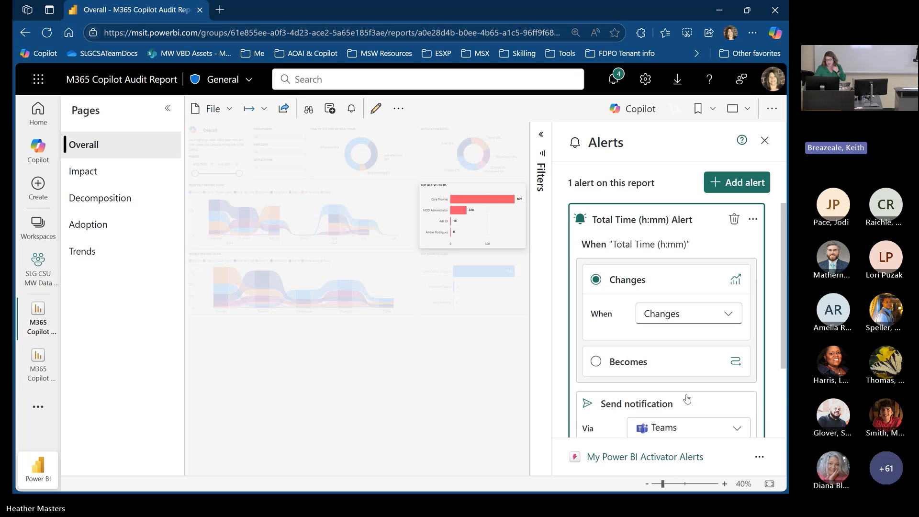
left_click(764, 140)
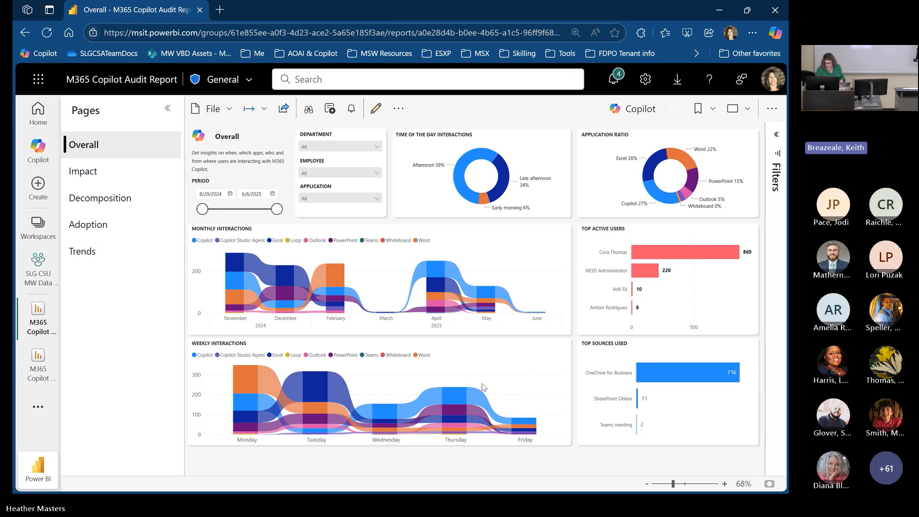
- Restore the browser to a smaller window, switch to Power BI Desktop and view the additional options of the Monthly Interactions chart
left_click_drag(648, 7, 479, 82)
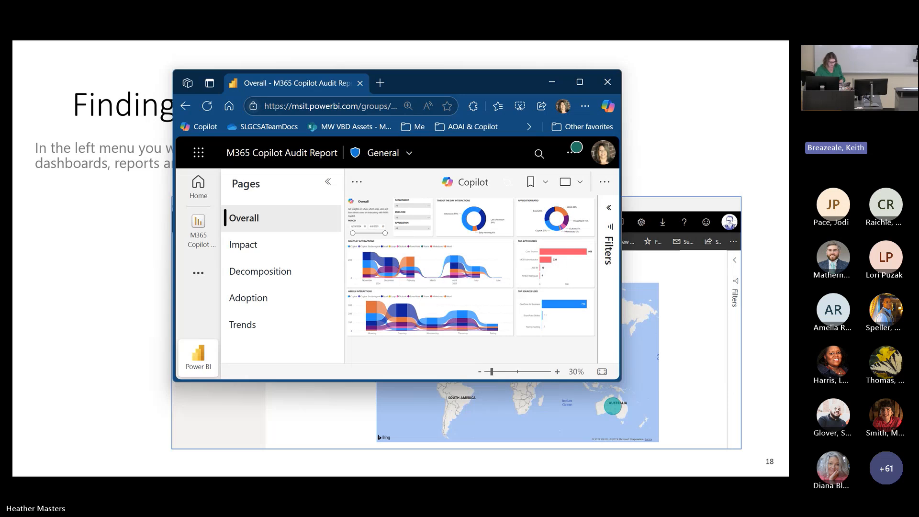
key("alt+Tab")
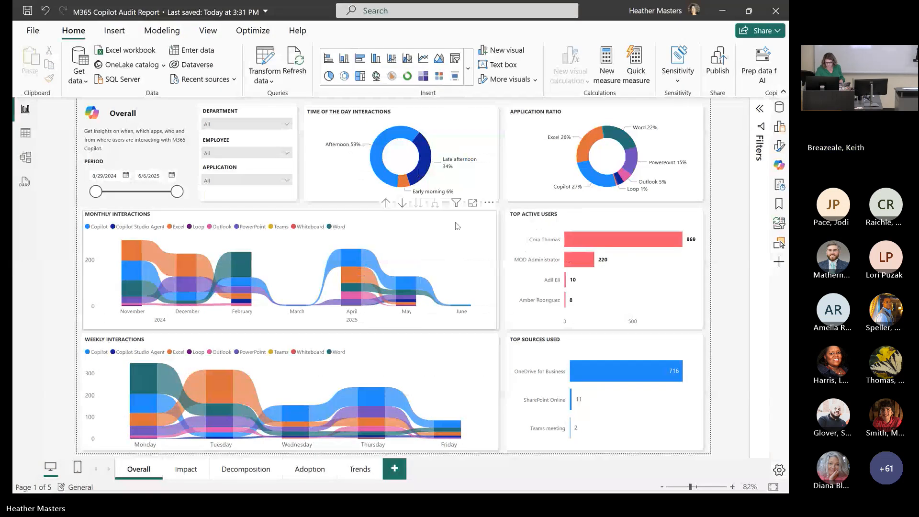
left_click(456, 226)
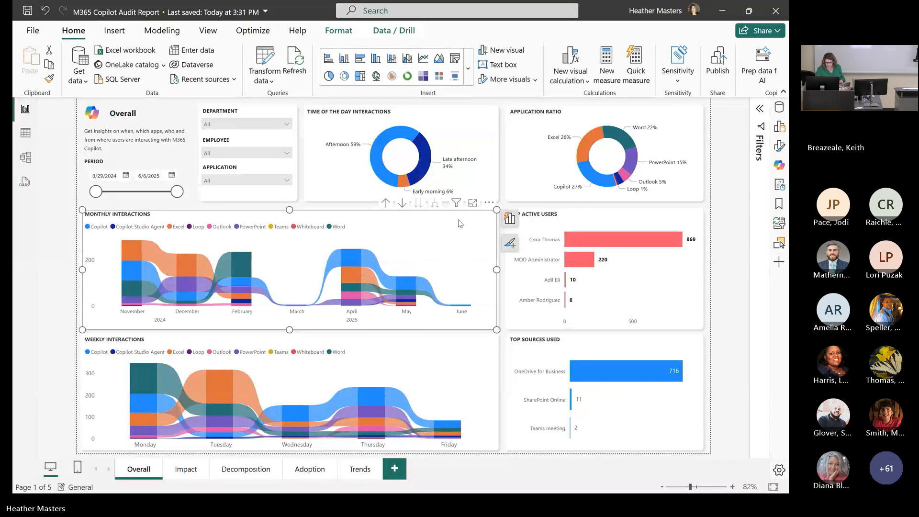
left_click(489, 203)
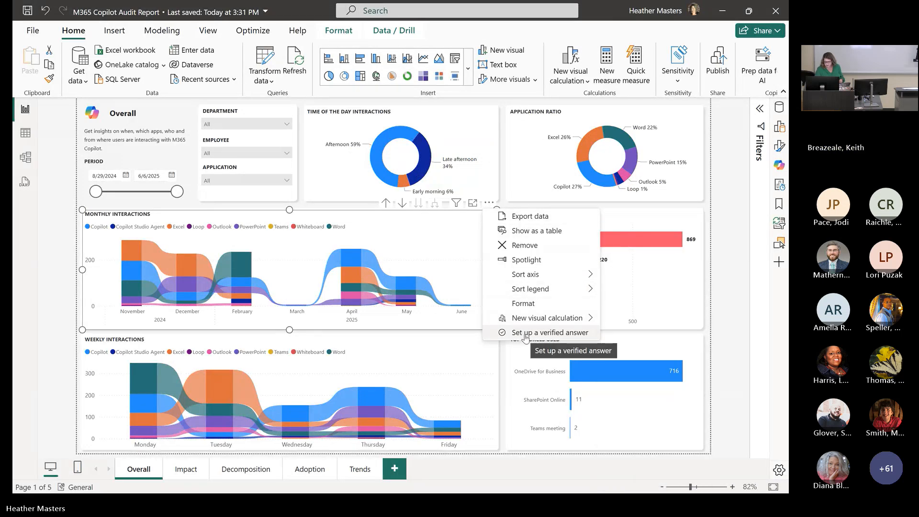
- Turn on Edit interactions for the selected Monthly Interactions chart
left_click(388, 31)
left_click(338, 31)
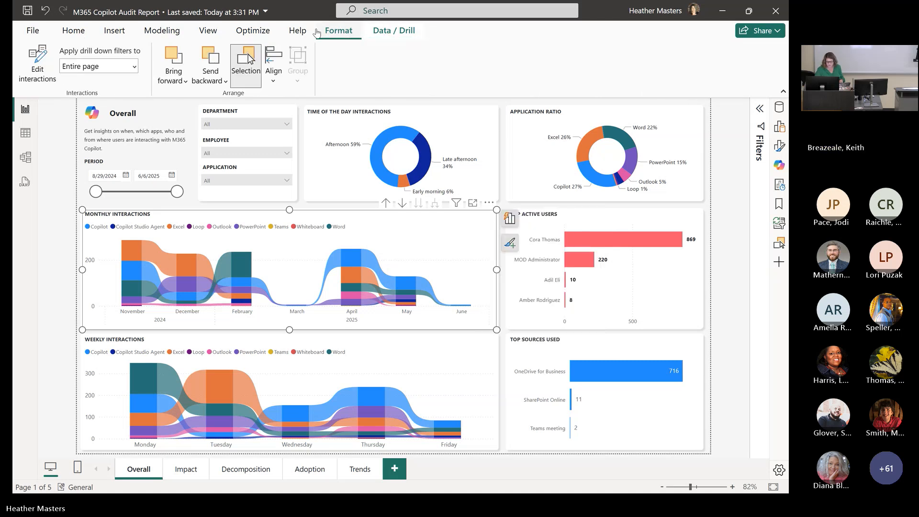
left_click(32, 66)
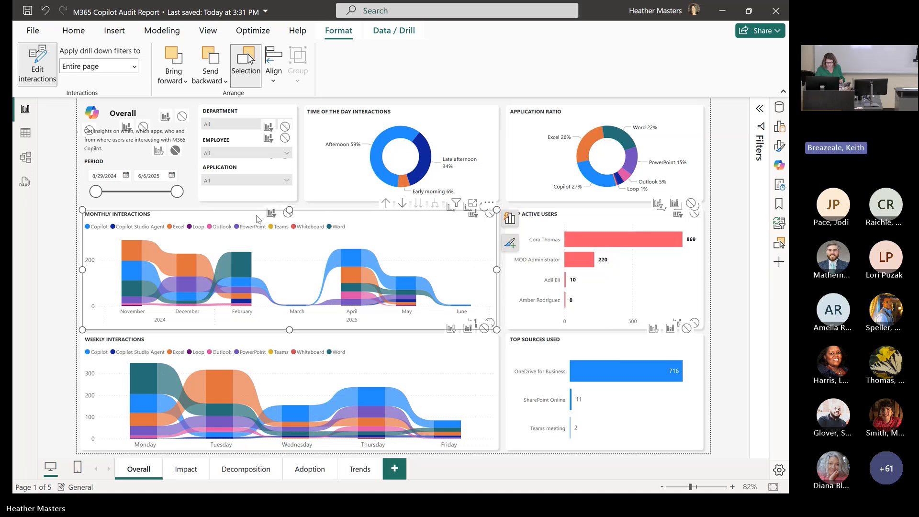
- View the Monthly Interactions chart's copy, export and new visual calculation options
right_click(424, 237)
mouse_move(424, 237)
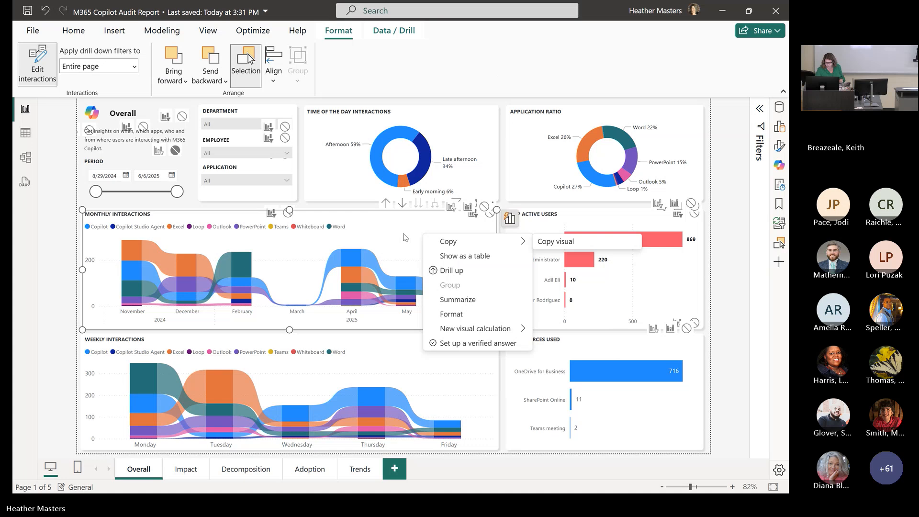
left_click(405, 237)
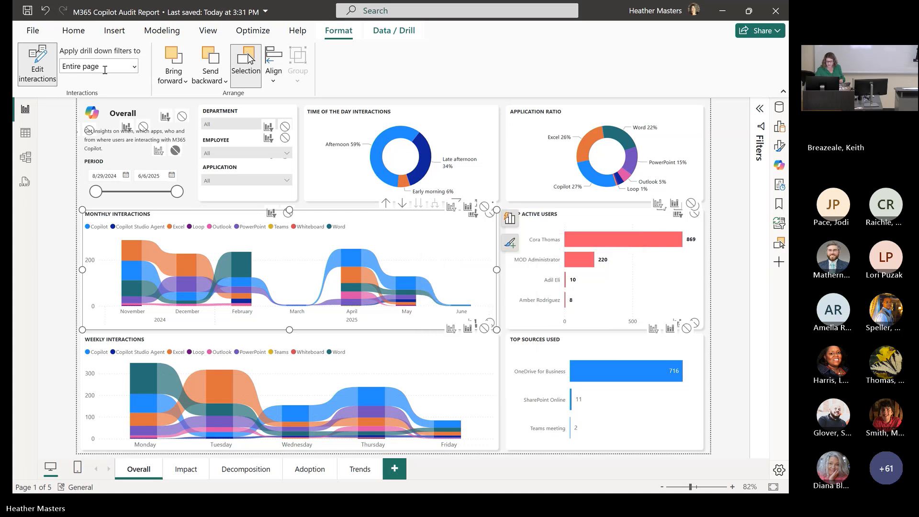
left_click(76, 33)
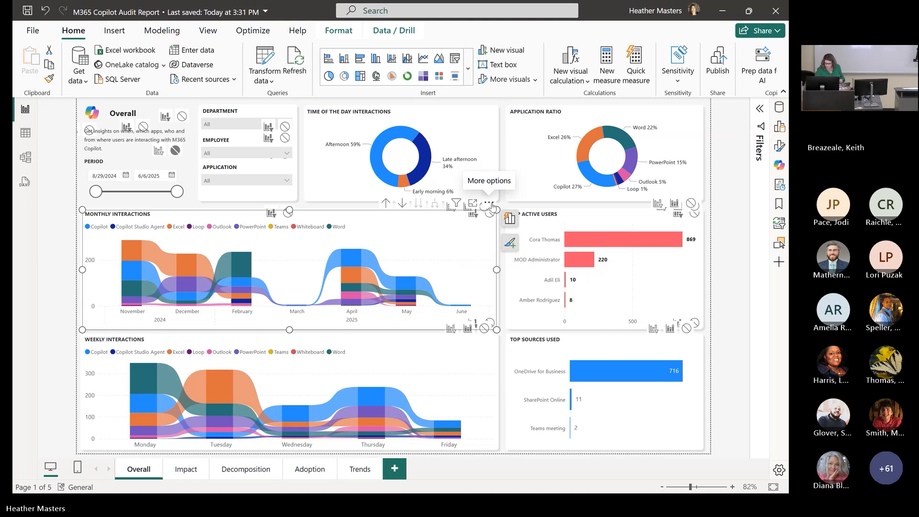
left_click(489, 203)
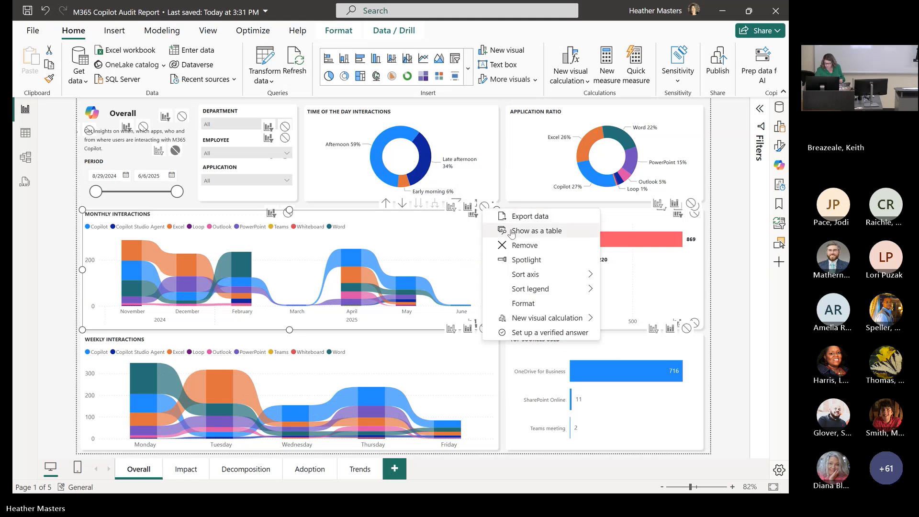
mouse_move(532, 294)
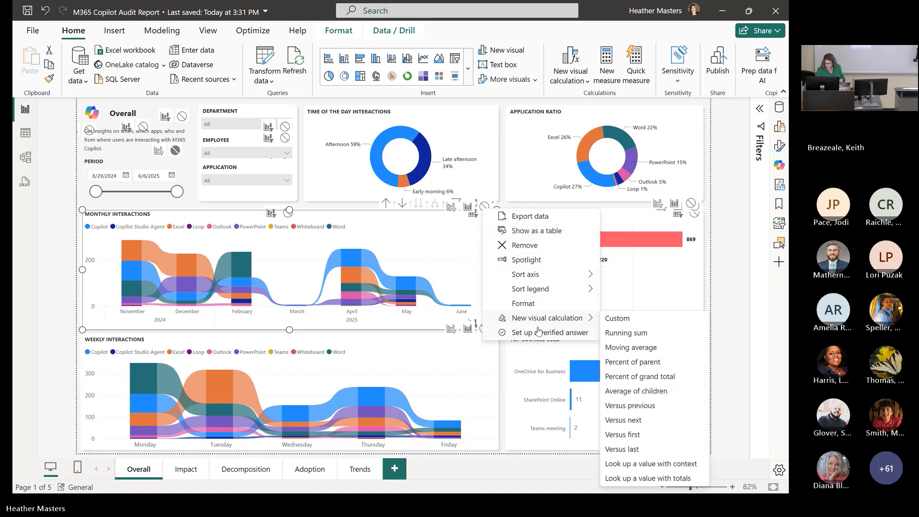
- View the copy option of the Application Ratio chart and reselect the Monthly Interactions chart
left_click(687, 121)
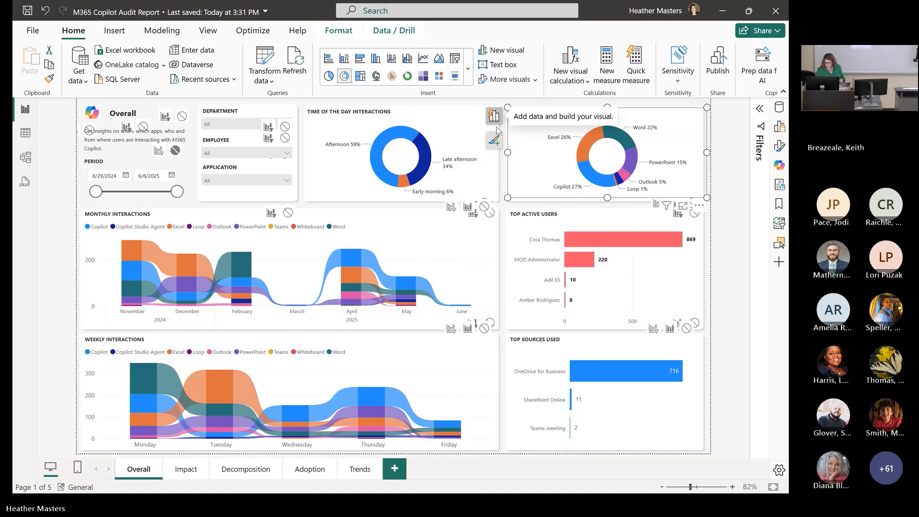
right_click(677, 120)
mouse_move(677, 119)
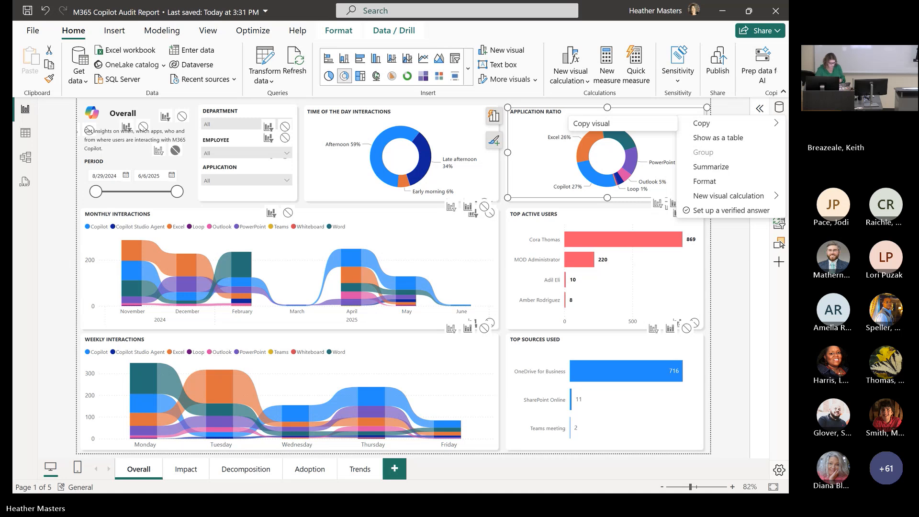
right_click(405, 239)
key("Escape")
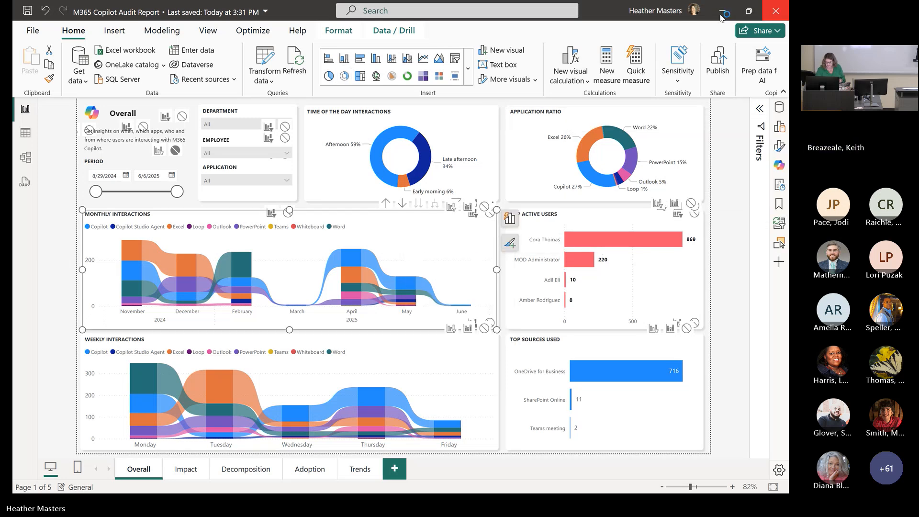
left_click(424, 276)
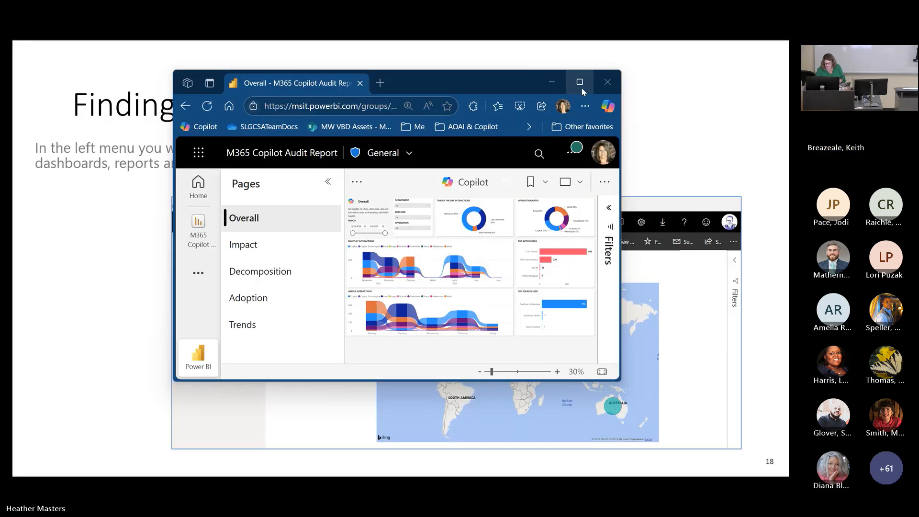
- Switch to the browser, maximize its window and view the image copy options of the Monthly Interactions chart
left_click(581, 87)
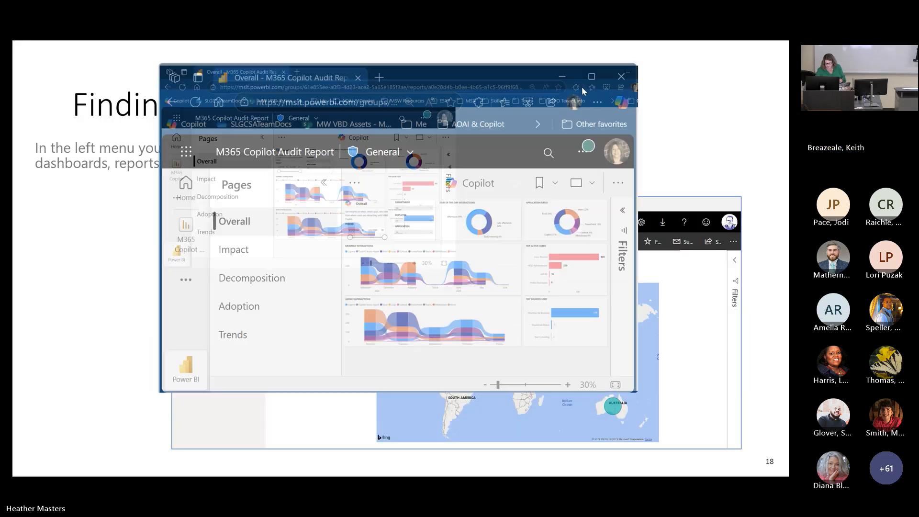
right_click(513, 250)
mouse_move(513, 249)
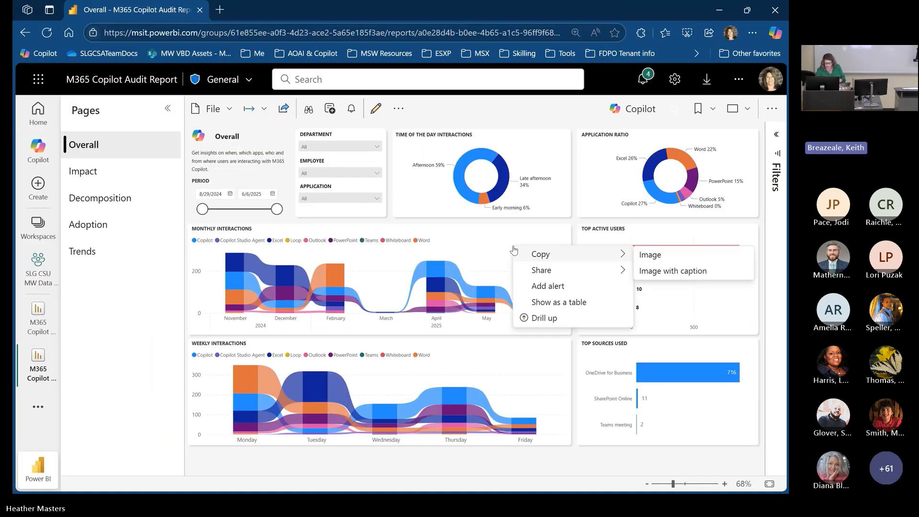
- View the Pin to dashboard options for the Overall report page and cancel without pinning
left_click(398, 109)
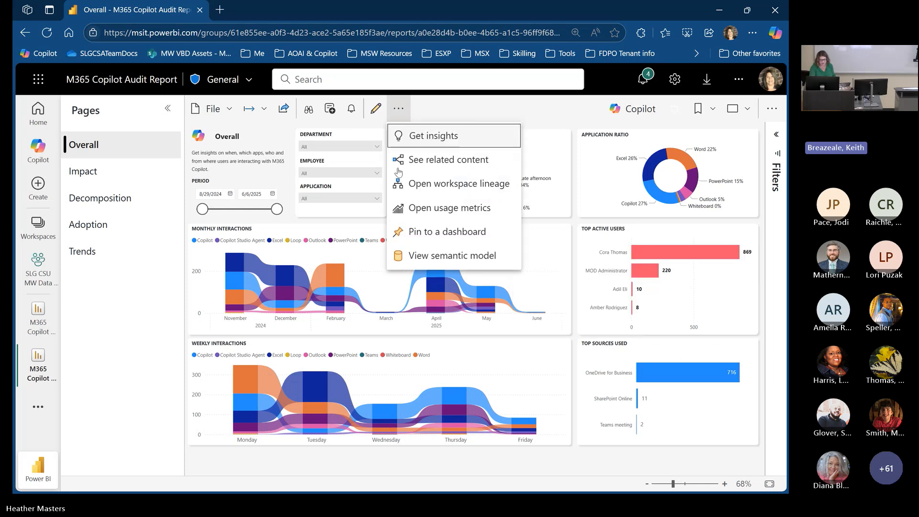
left_click(424, 242)
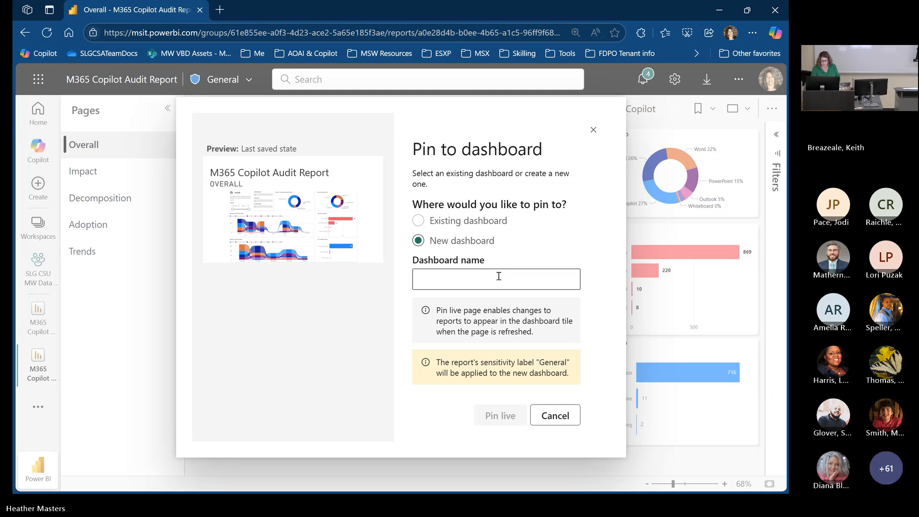
left_click(555, 415)
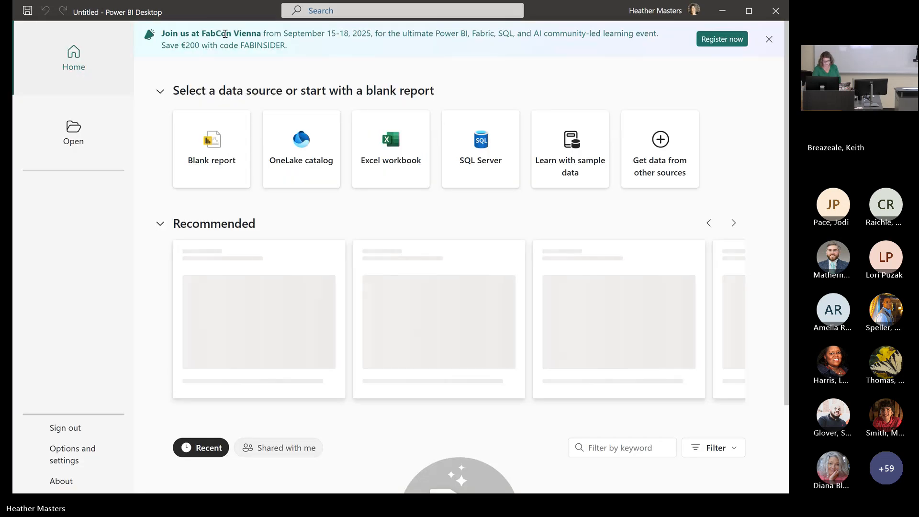
- Switch to Power BI Desktop, start a blank report and remove the unopened auto-recovery files
left_click(225, 128)
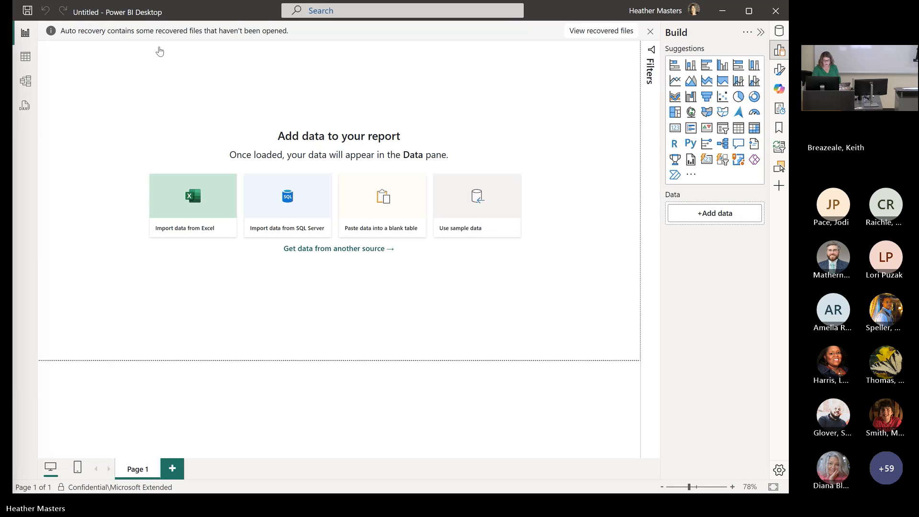
left_click(650, 106)
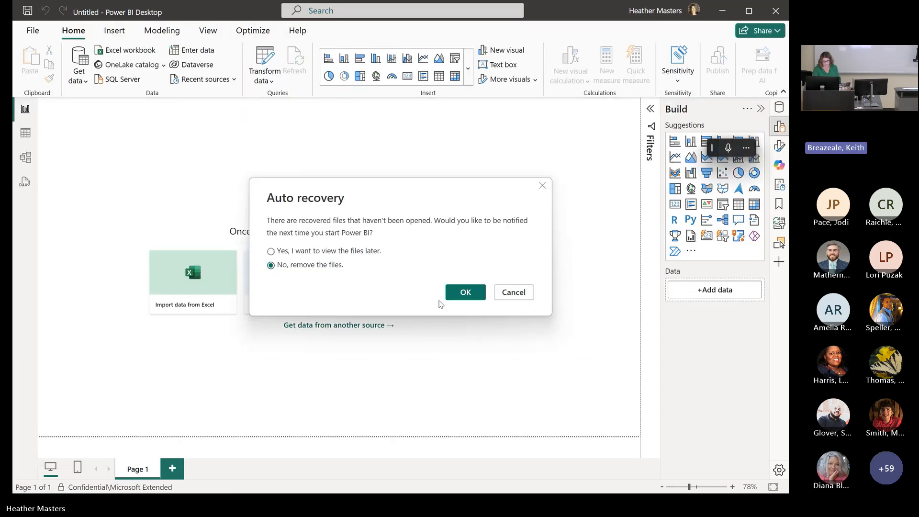
left_click(466, 291)
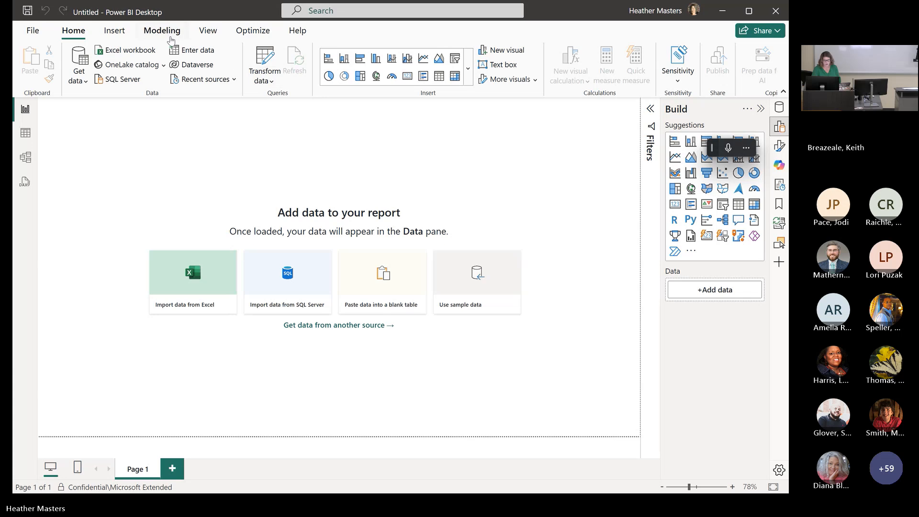
- View the Text/CSV data source option, browse the Documents folder for files and cancel without importing
left_click(80, 77)
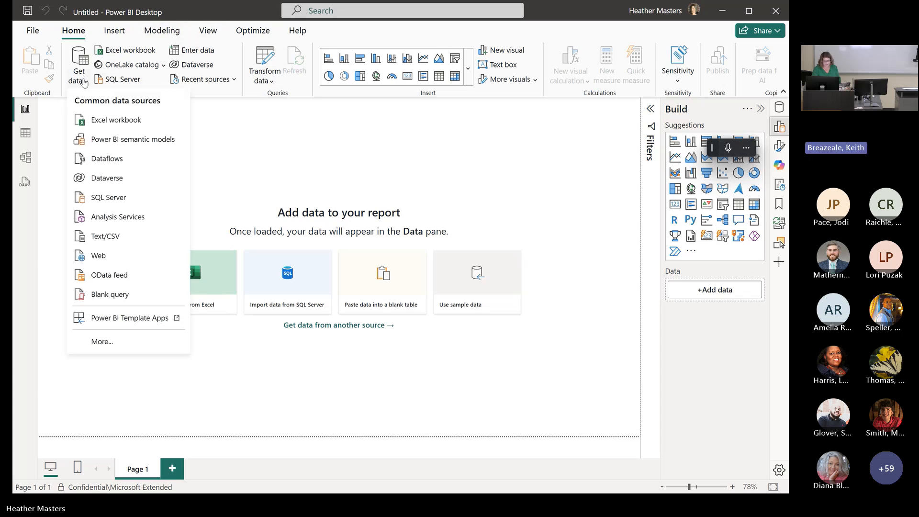
left_click(116, 237)
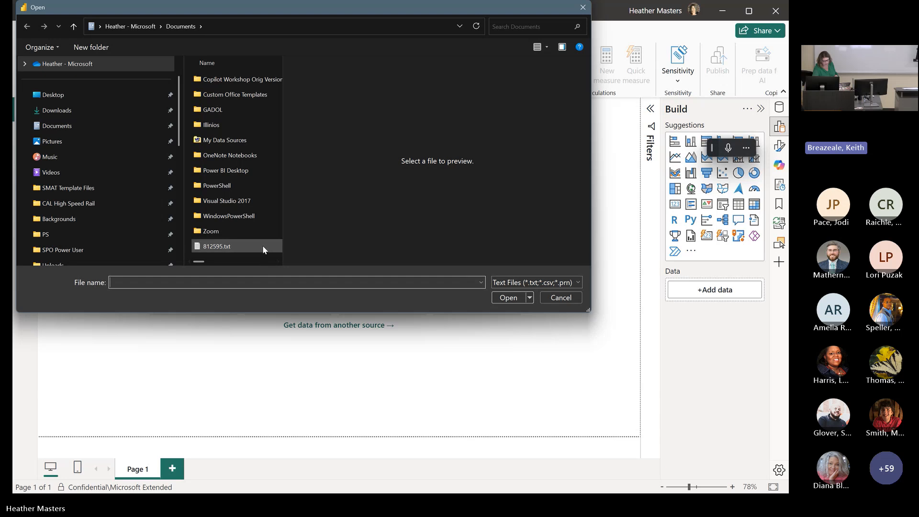
scroll(263, 251, "right", 1)
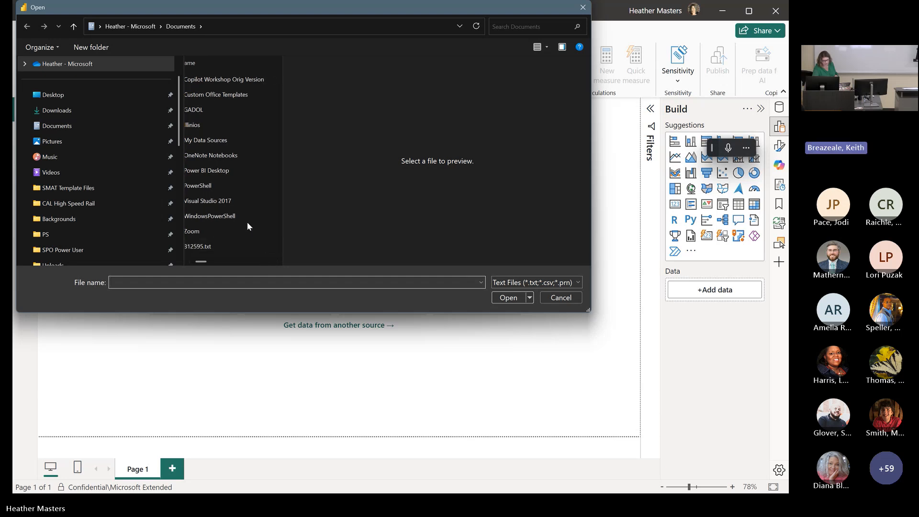
left_click(573, 297)
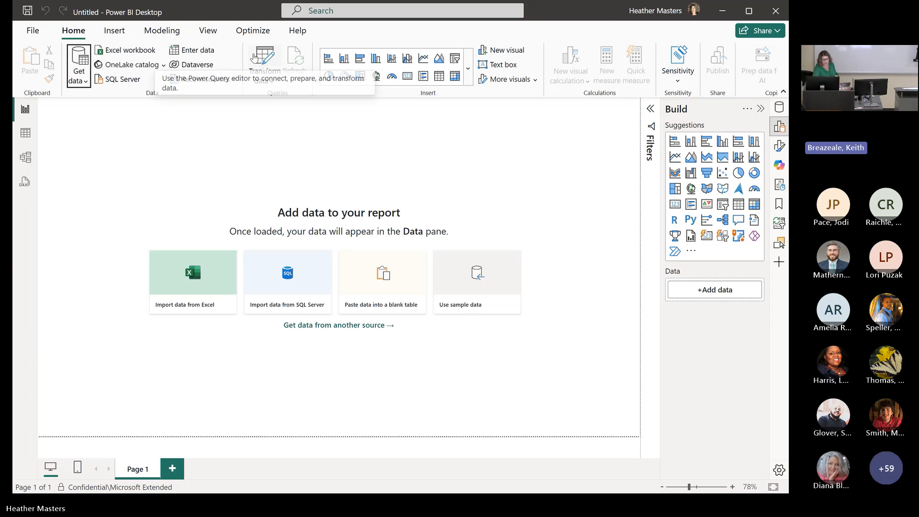
- Examine the full list of available data connectors through to Blank Query, and cancel without connecting
left_click(87, 83)
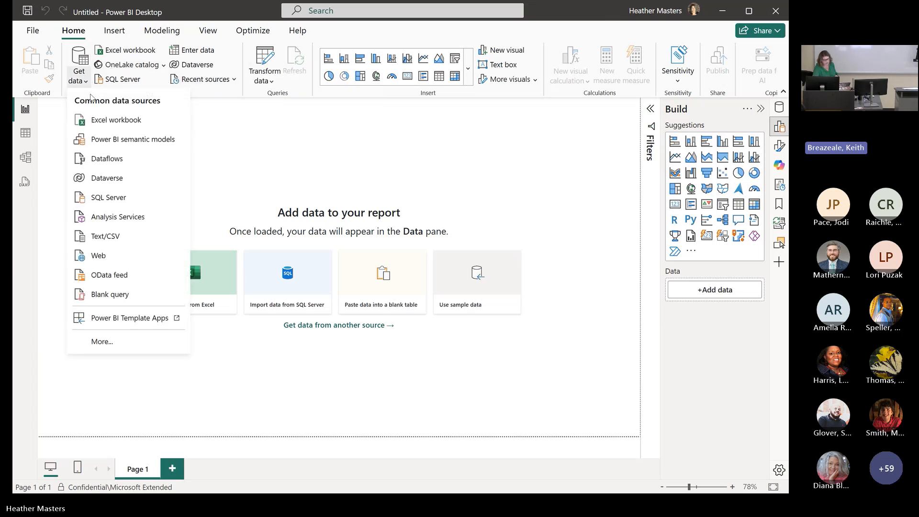
left_click(102, 342)
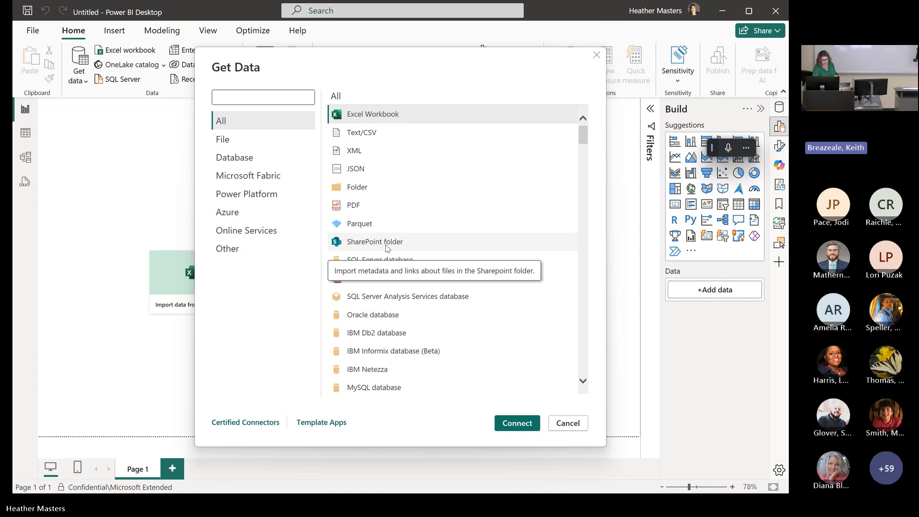
scroll(395, 251, "down", 1)
scroll(395, 251, "down", 7)
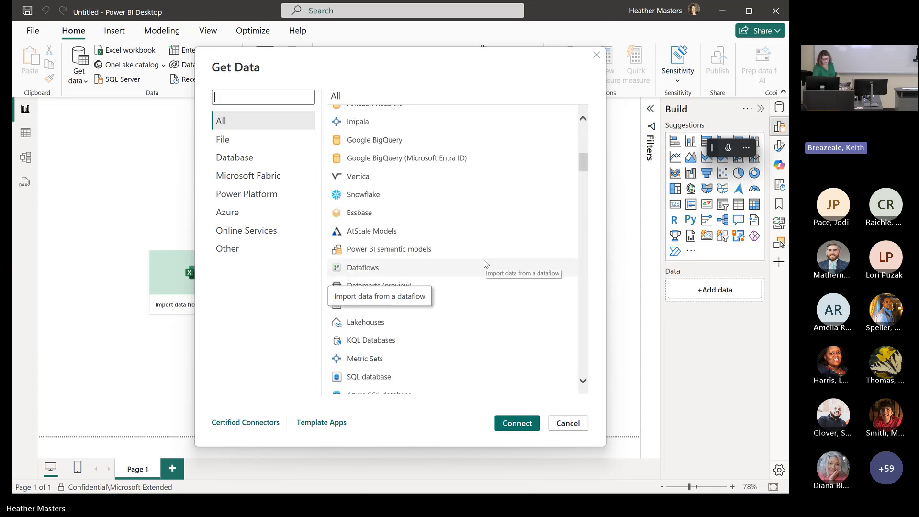
scroll(486, 264, "down", 15)
scroll(504, 277, "down", 20)
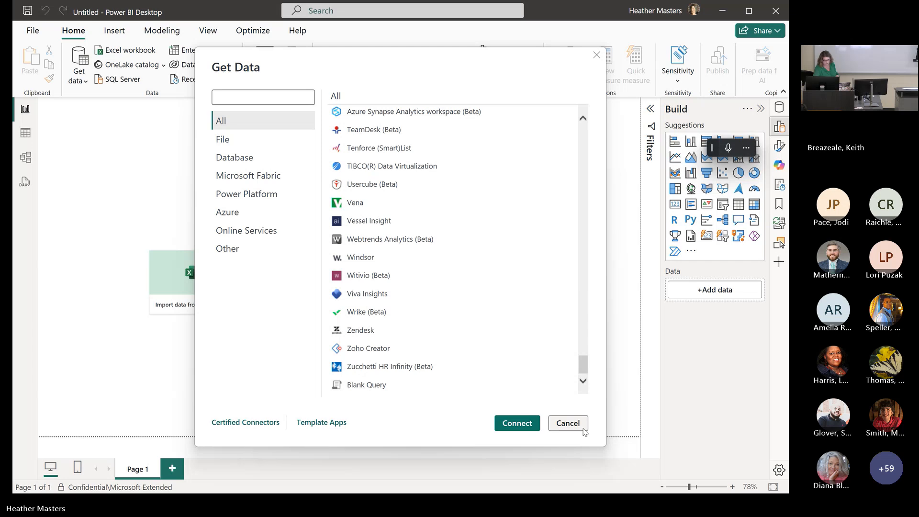
left_click(567, 423)
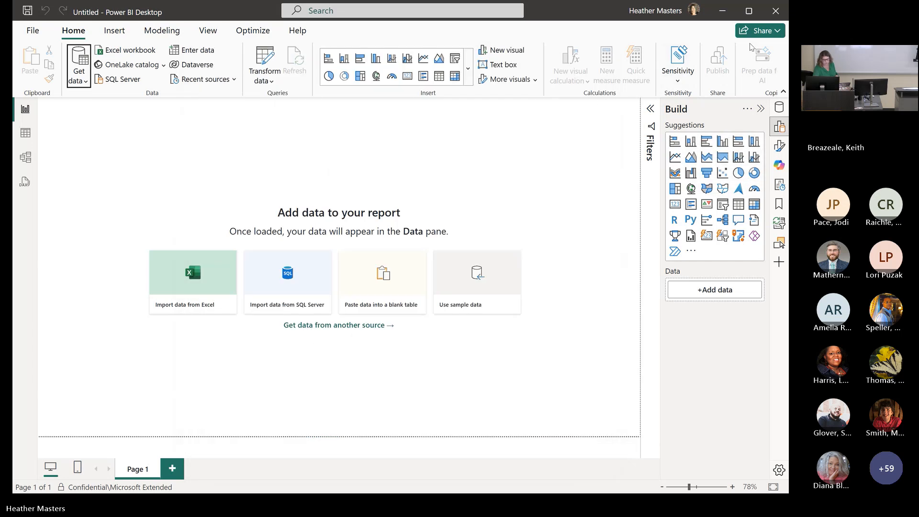
- Close the untitled Power BI Desktop report window to return to the M365 Copilot Audit Report in the browser
left_click_drag(603, 12, 533, 64)
left_click(708, 55)
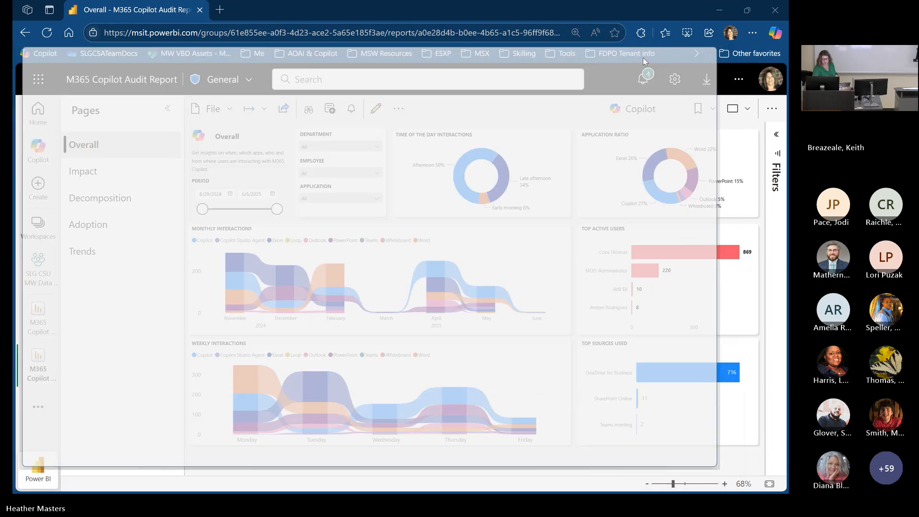